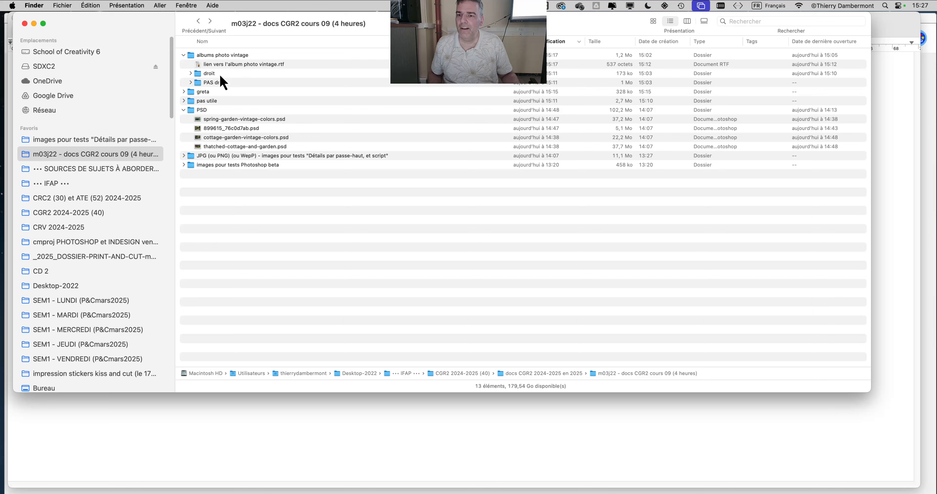
# - Open GRE.1007-3_redim.jpg from the droit subfolder of albums photo vintage in Adobe Photoshop 2025
pyautogui.doubleClick(224, 55)
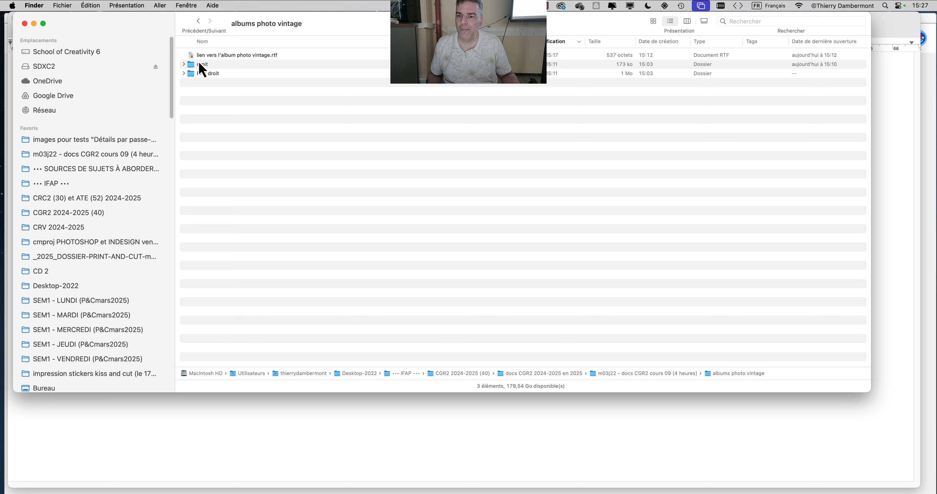
pyautogui.click(184, 64)
pyautogui.click(184, 82)
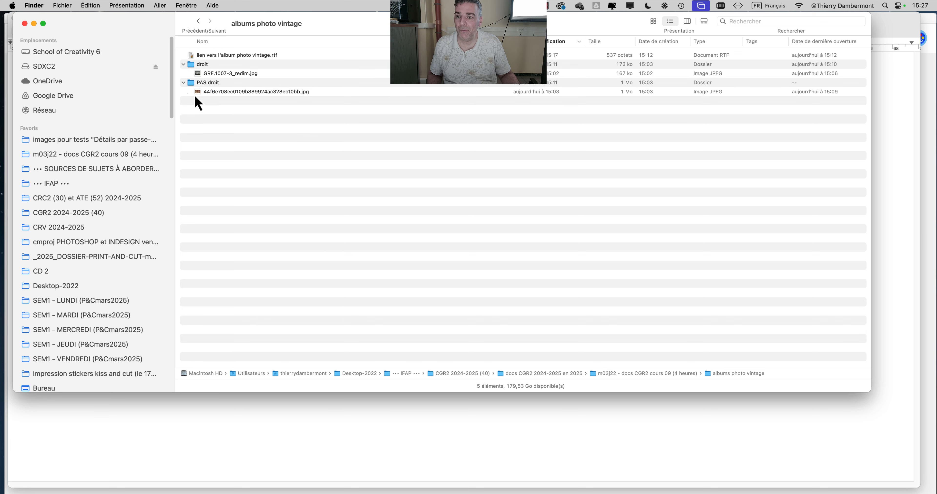
pyautogui.click(203, 74)
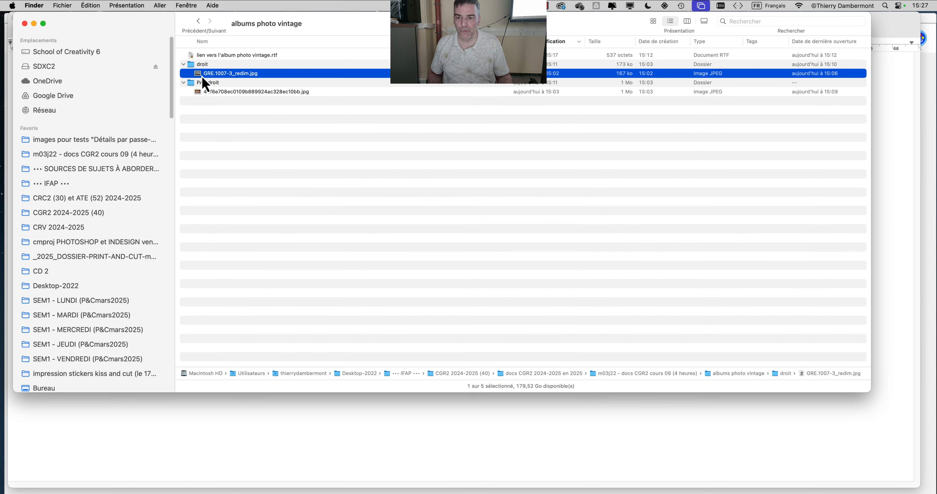
pyautogui.rightClick(203, 74)
pyautogui.moveTo(320, 90)
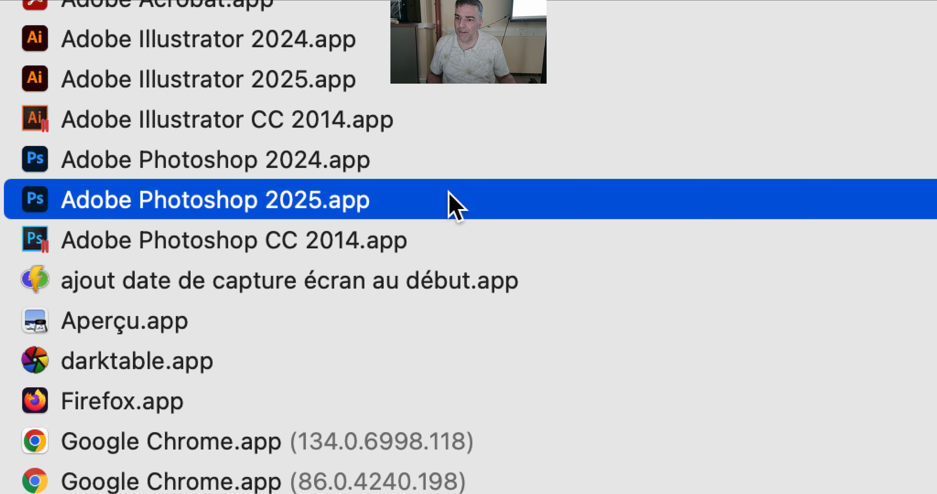
pyautogui.click(447, 194)
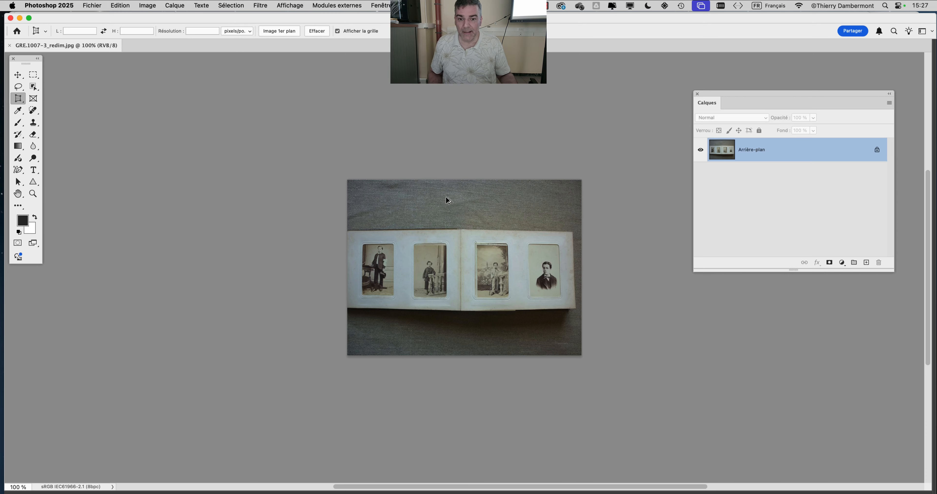
# - Move the Calques panel clear of the image so the enlarged album with its four portraits is unobstructed
pyautogui.scroll(5, 502, 271)
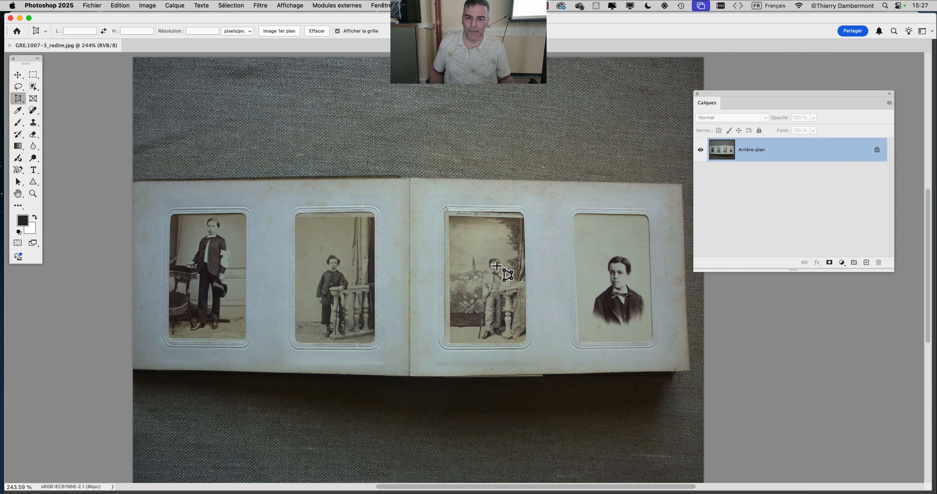
pyautogui.moveTo(746, 97); pyautogui.dragTo(800, 88)
pyautogui.moveTo(556, 222); pyautogui.dragTo(577, 172)
pyautogui.scroll(4, 429, 203)
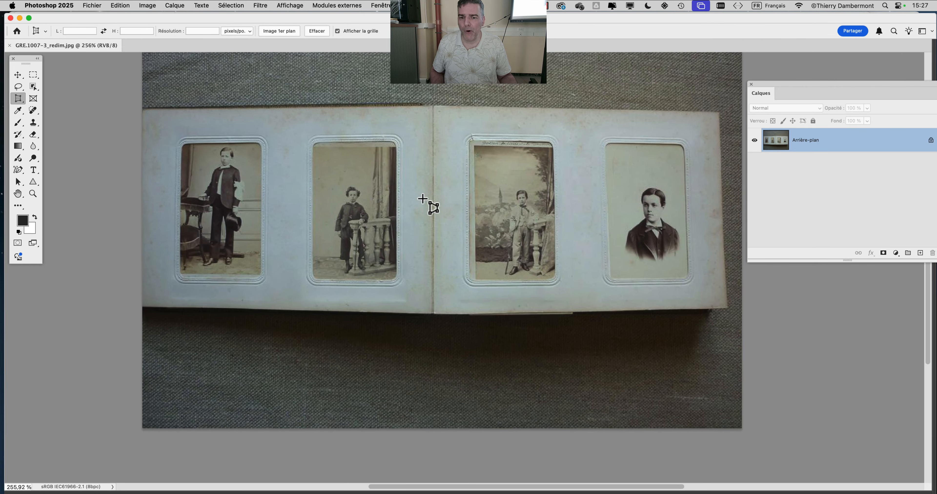
pyautogui.moveTo(784, 83); pyautogui.dragTo(860, 104)
pyautogui.moveTo(669, 153); pyautogui.dragTo(646, 194)
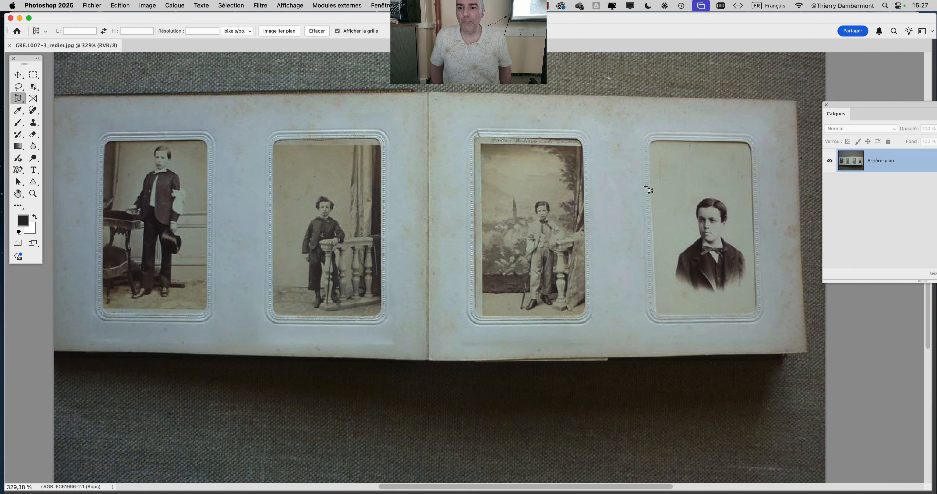
pyautogui.scroll(-3, 529, 213)
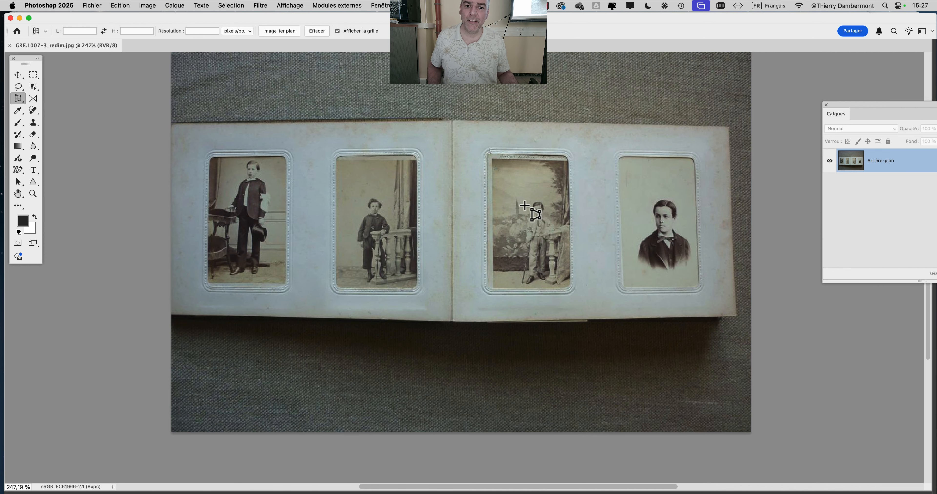
pyautogui.moveTo(393, 209); pyautogui.dragTo(370, 228)
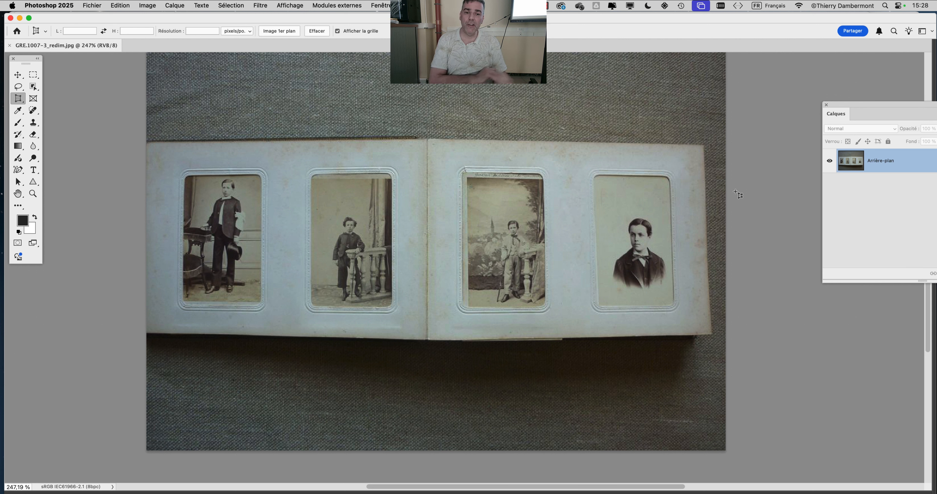
# - Try the Rogner et désincliner les photos automation on the album image and close the generated copy without saving
pyautogui.click(94, 6)
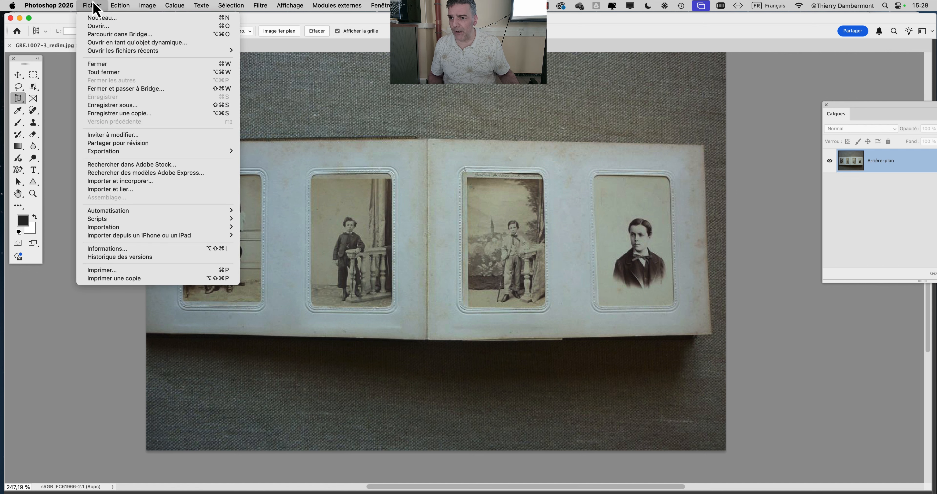
pyautogui.moveTo(105, 210)
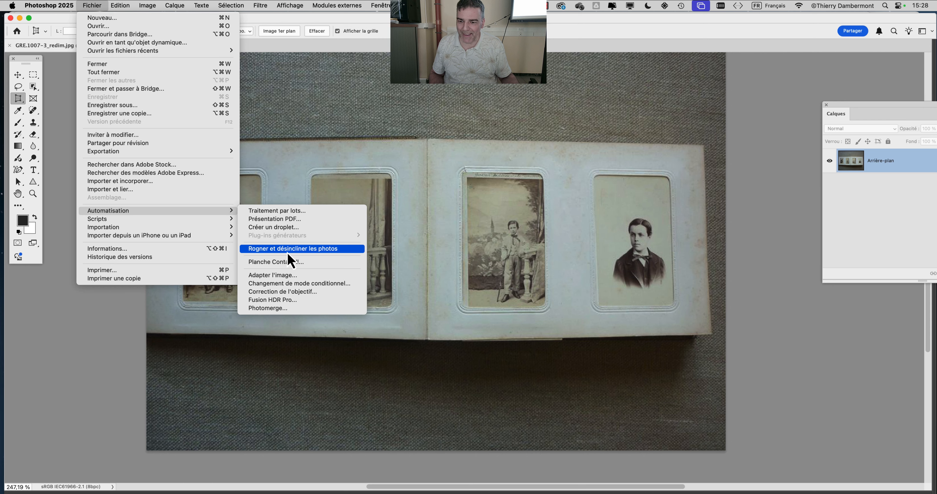
pyautogui.click(287, 253)
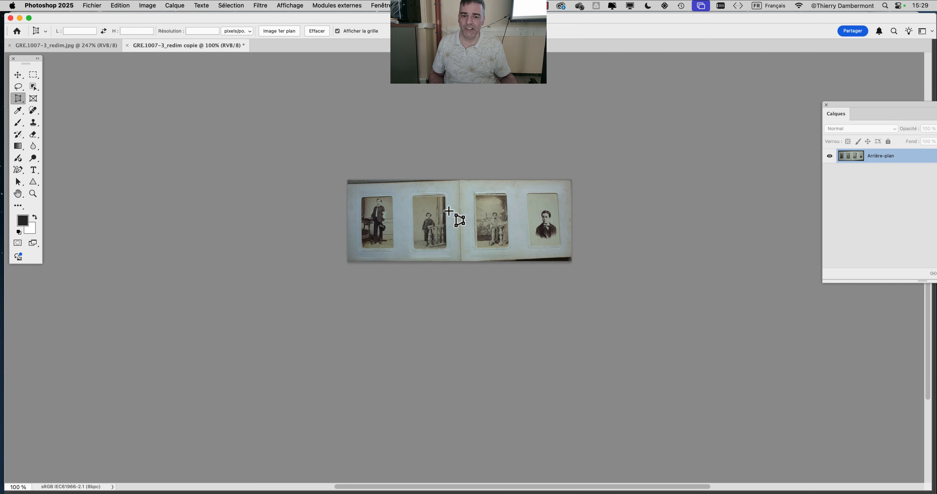
pyautogui.scroll(3, 471, 203)
pyautogui.scroll(2, 471, 204)
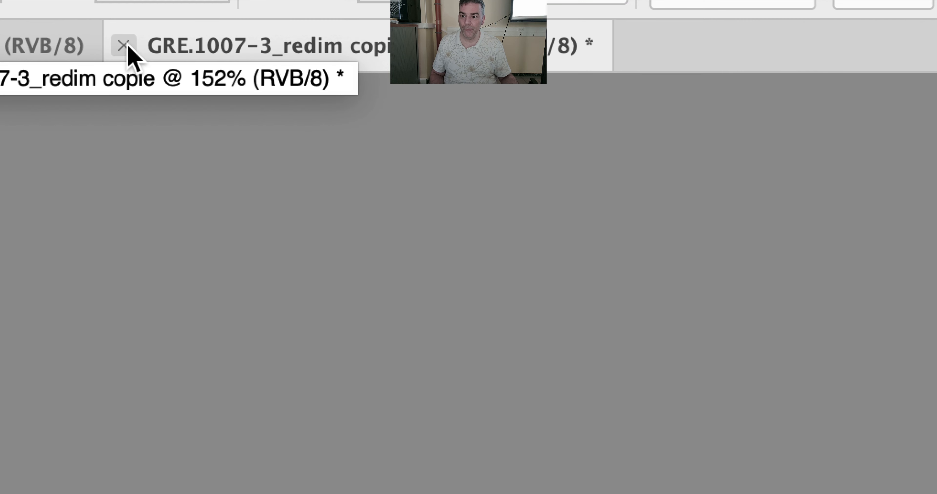
pyautogui.click(128, 46)
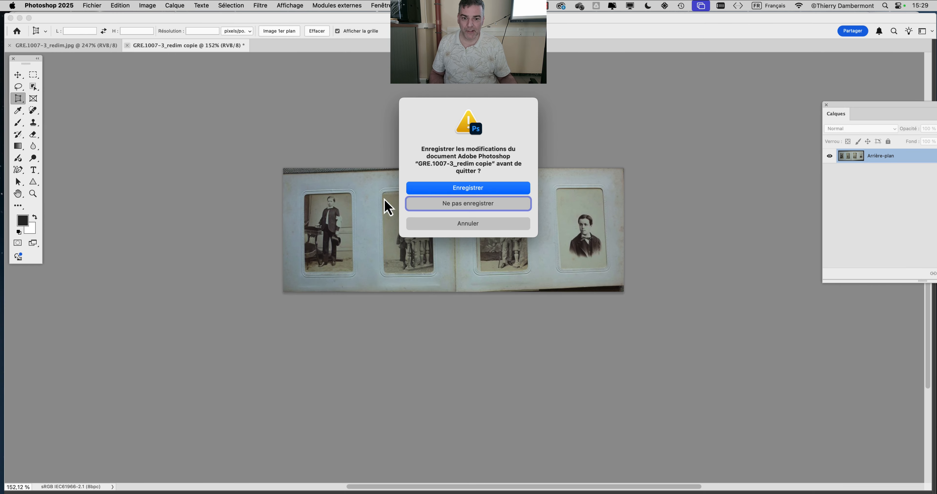
pyautogui.click(438, 203)
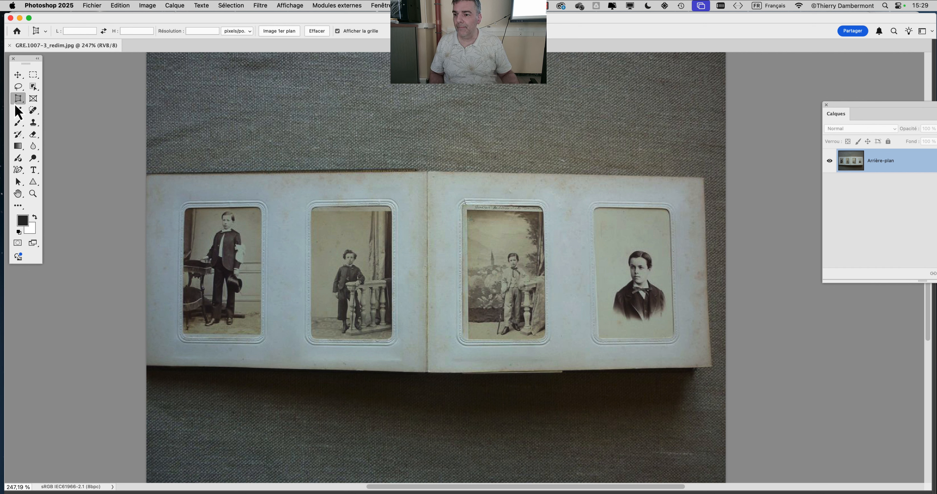
# - Switch to the standard Recadrage (Crop) tool and move the floating tool palette closer to the image
pyautogui.click(19, 98)
pyautogui.click(38, 97)
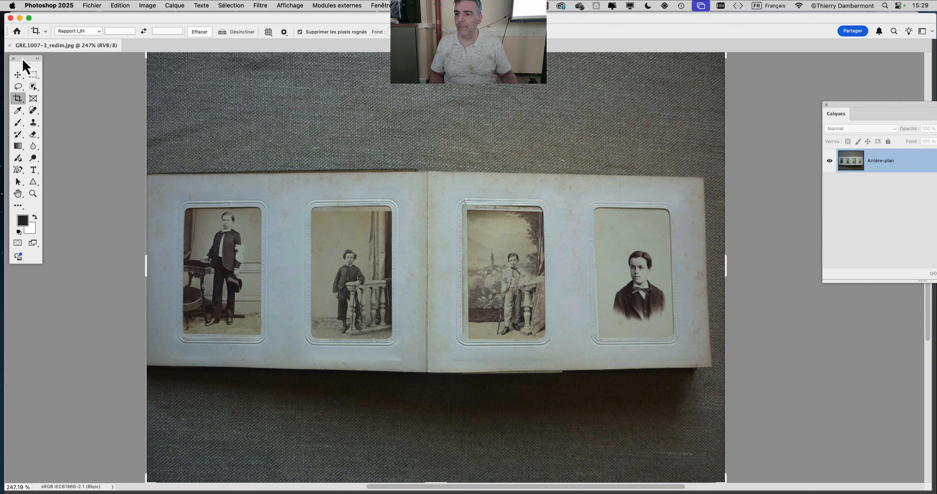
pyautogui.moveTo(26, 64); pyautogui.dragTo(93, 98)
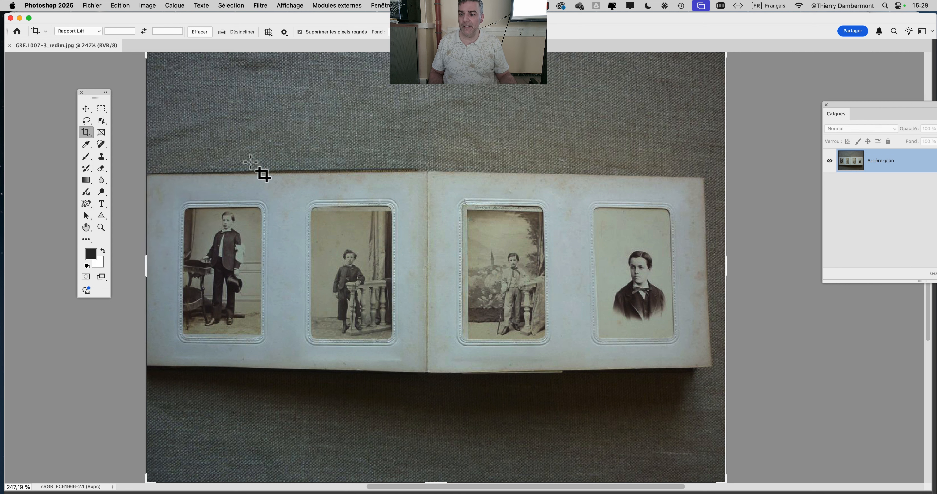
pyautogui.press('super')
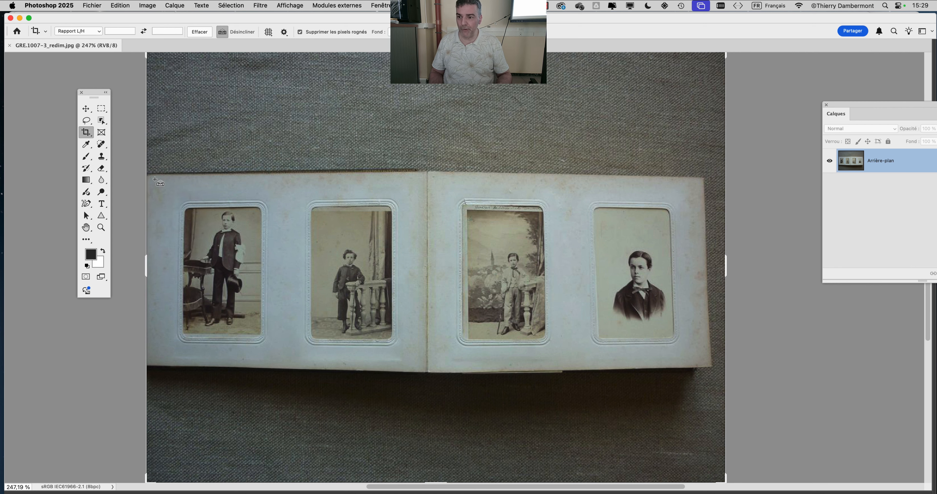
pyautogui.moveTo(159, 181); pyautogui.dragTo(567, 342)
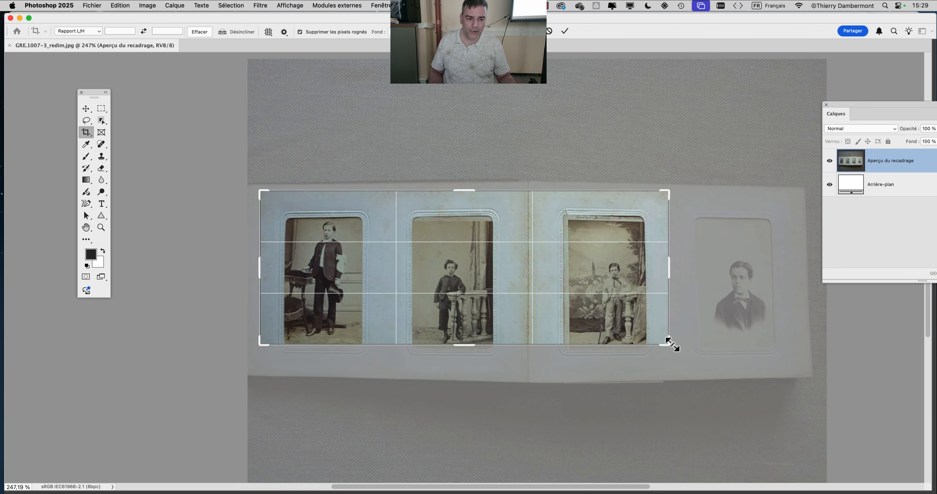
pyautogui.moveTo(671, 344); pyautogui.dragTo(736, 358)
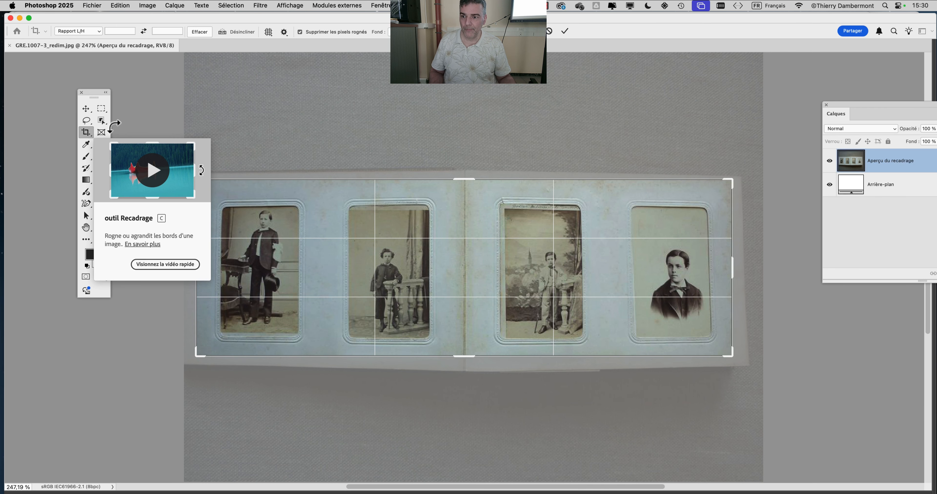
pyautogui.press('Escape')
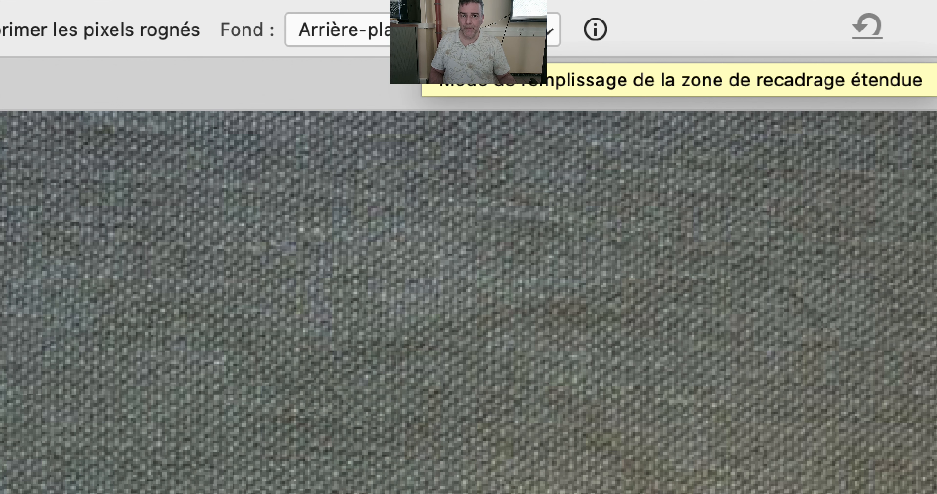
pyautogui.click(419, 32)
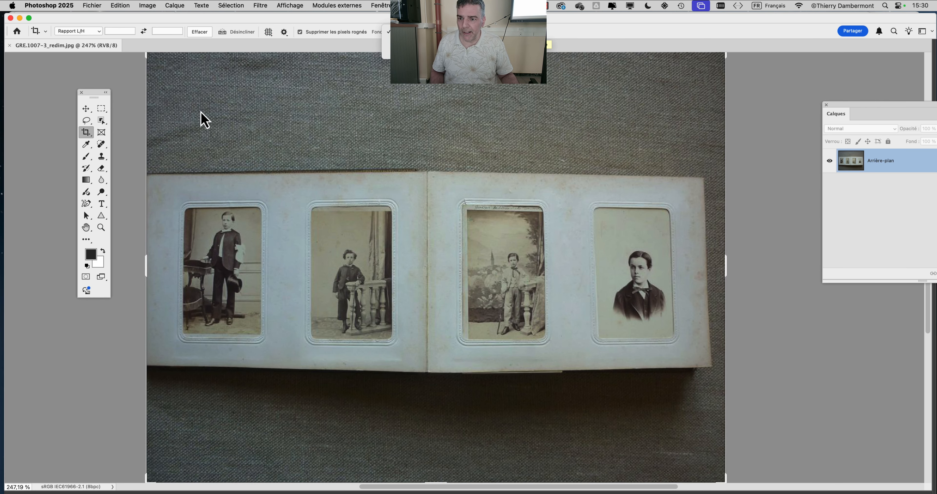
pyautogui.click(645, 182)
# - Try cropping the fabric background away around the album pages, and undo that crop
pyautogui.scroll(-2, 408, 188)
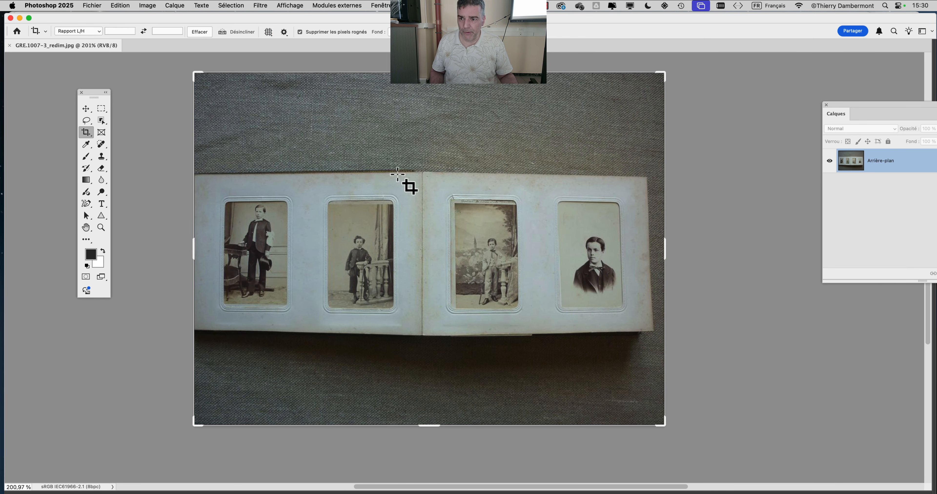
pyautogui.moveTo(195, 75); pyautogui.dragTo(205, 138)
pyautogui.moveTo(654, 369); pyautogui.dragTo(646, 317)
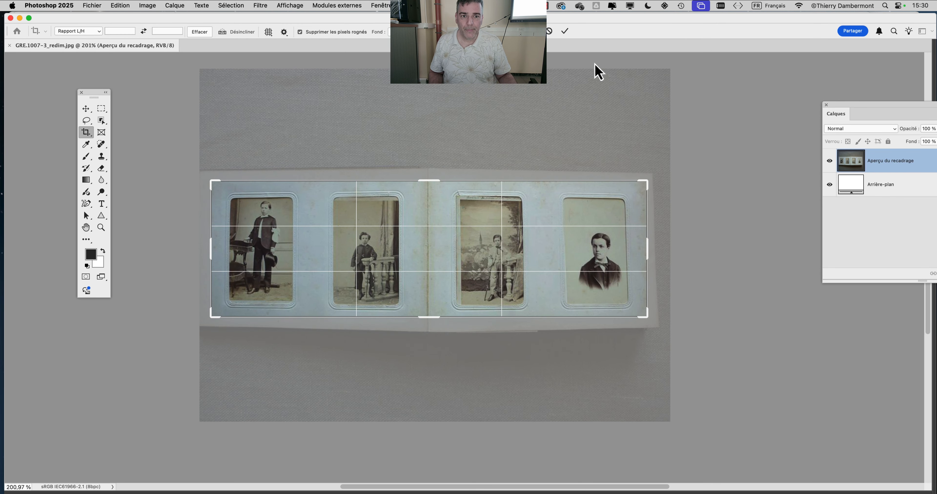
pyautogui.click(567, 32)
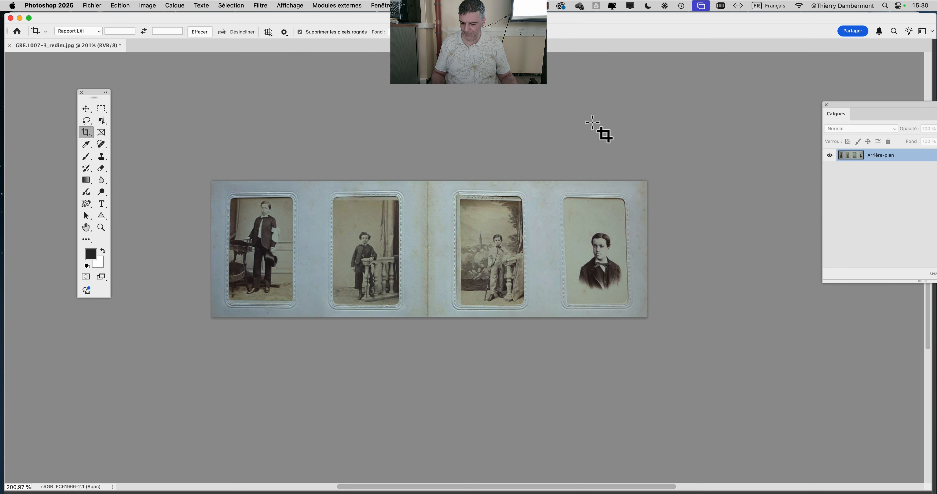
pyautogui.press('super+z')
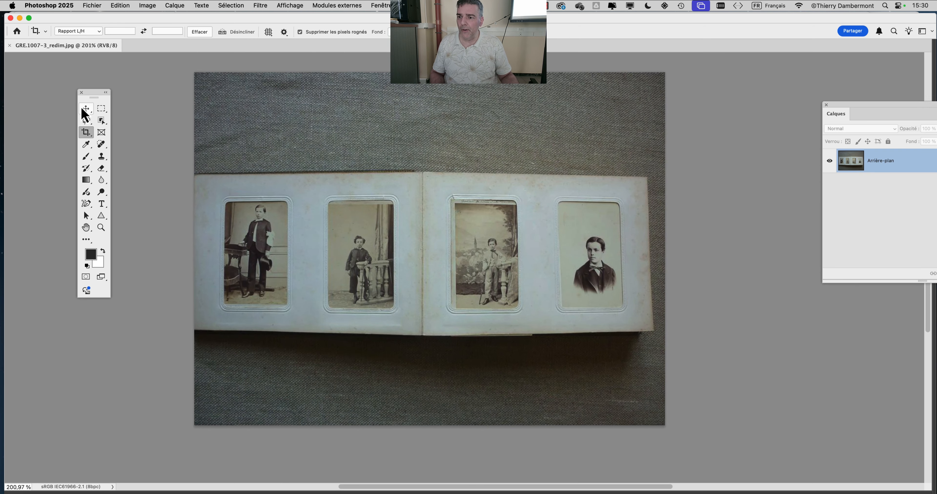
# - Crop the image to the pale album pages holding the four portraits, leaving both ratio fields empty
pyautogui.click(86, 132)
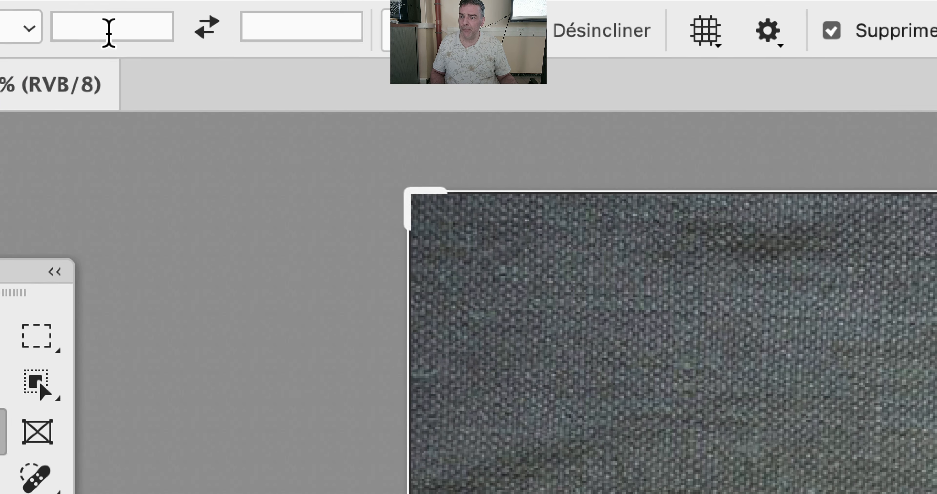
pyautogui.click(108, 32)
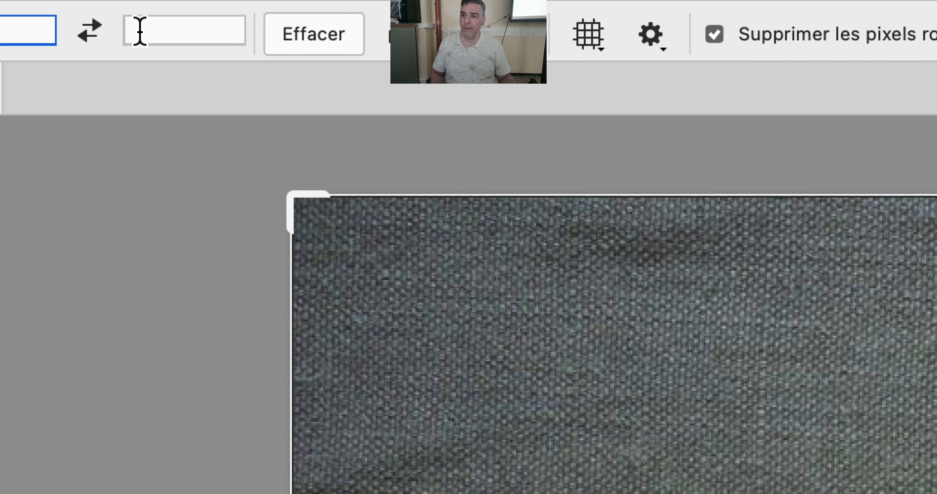
pyautogui.click(256, 32)
pyautogui.click(117, 32)
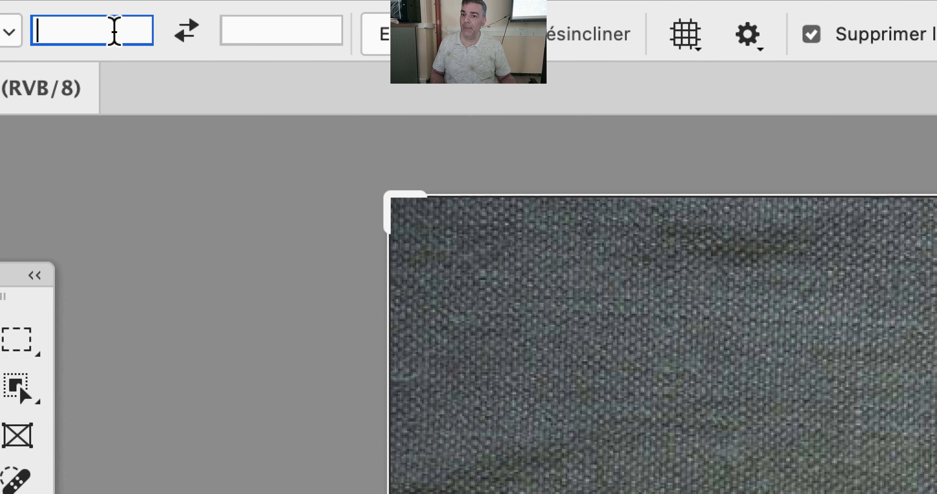
pyautogui.click(284, 32)
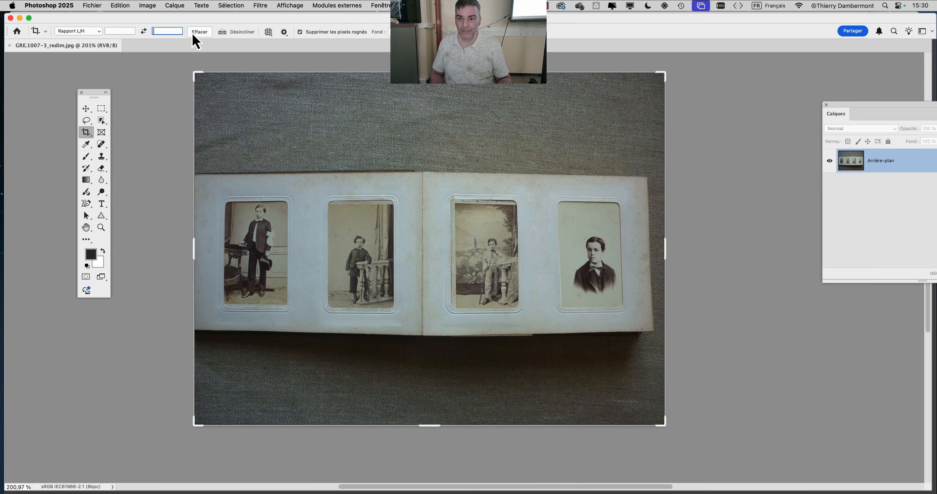
pyautogui.moveTo(189, 71); pyautogui.dragTo(197, 128)
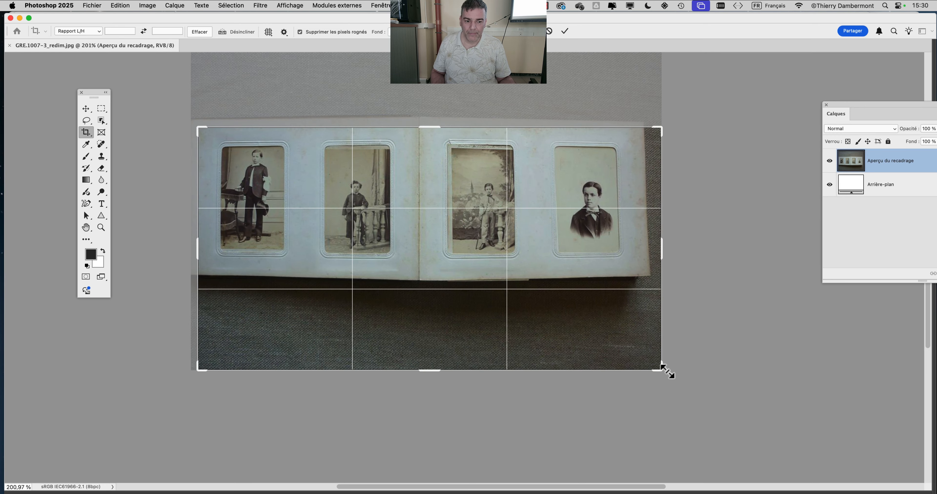
pyautogui.moveTo(666, 371); pyautogui.dragTo(646, 317)
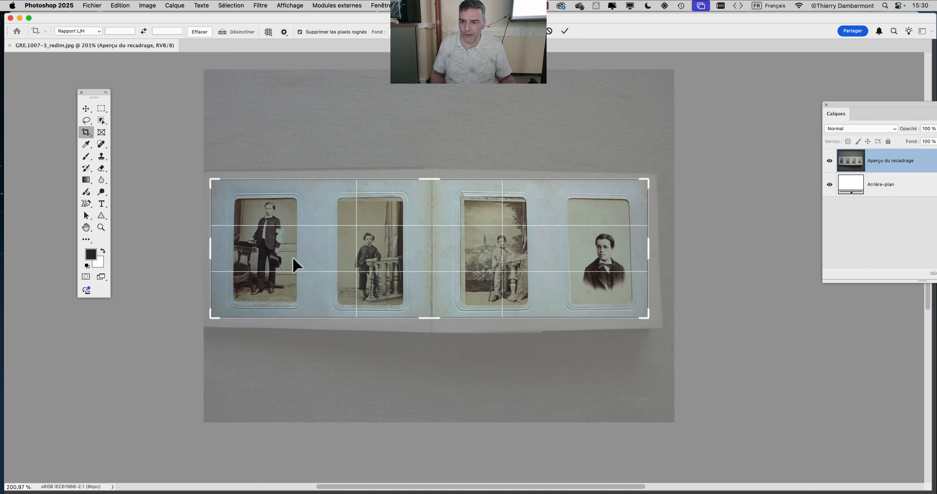
pyautogui.moveTo(210, 251); pyautogui.dragTo(213, 250)
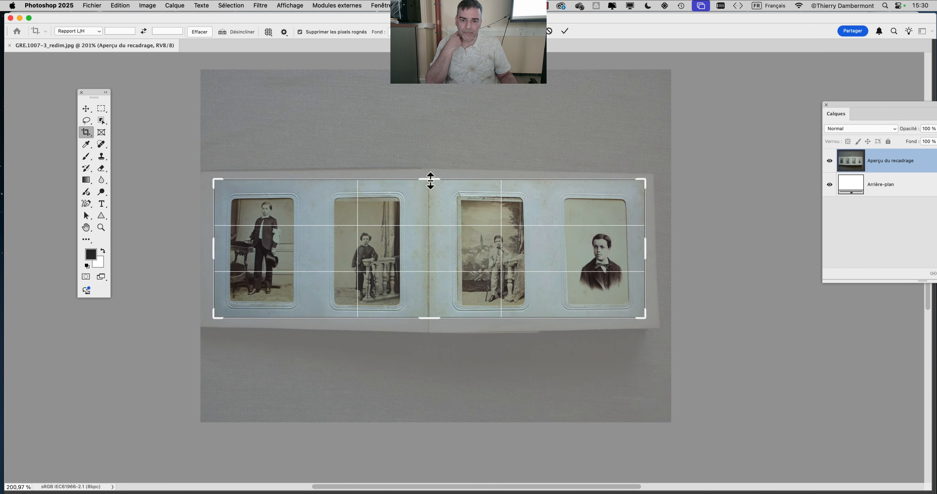
pyautogui.moveTo(430, 180); pyautogui.dragTo(430, 184)
pyautogui.click(565, 31)
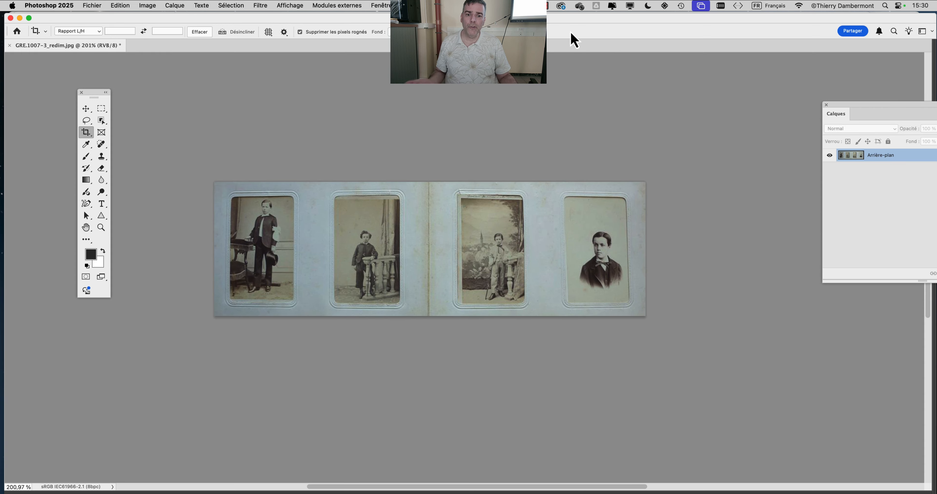
# - Run the Rogner et désincliner les photos automation on the cropped album image to split it into separate portraits
pyautogui.scroll(3, 404, 290)
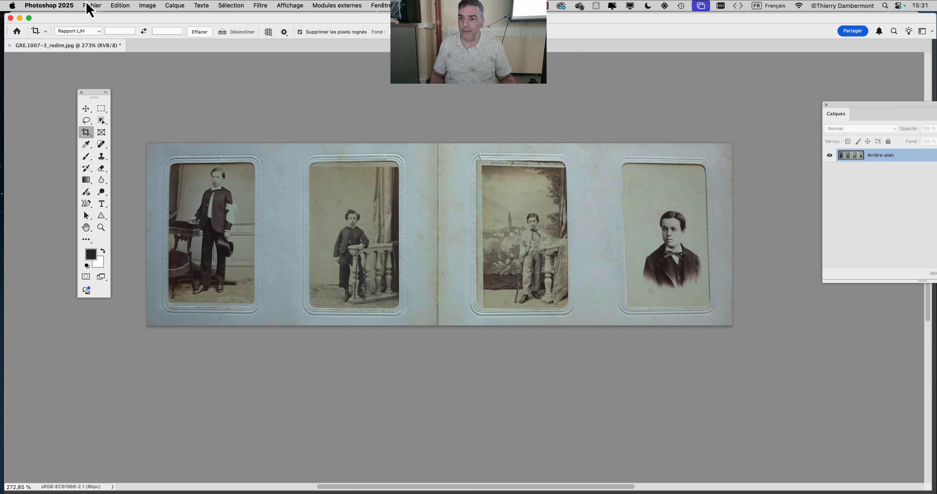
pyautogui.click(92, 5)
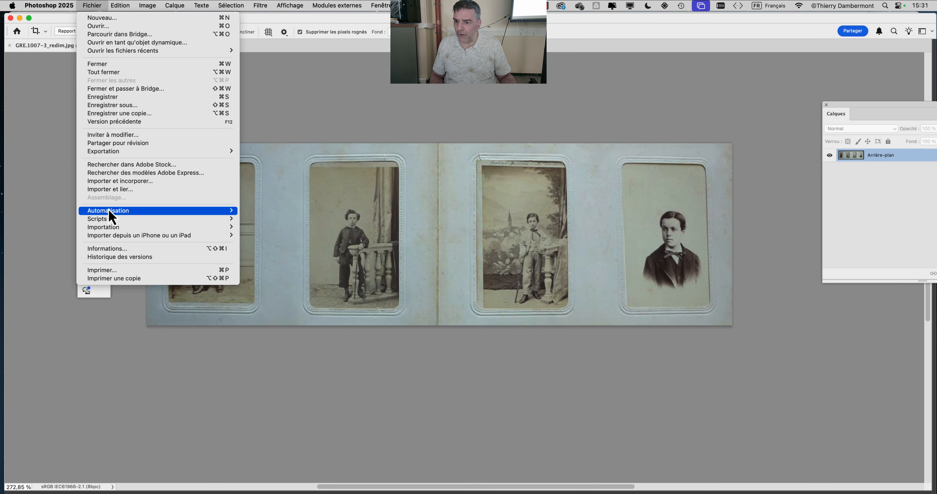
pyautogui.moveTo(111, 213)
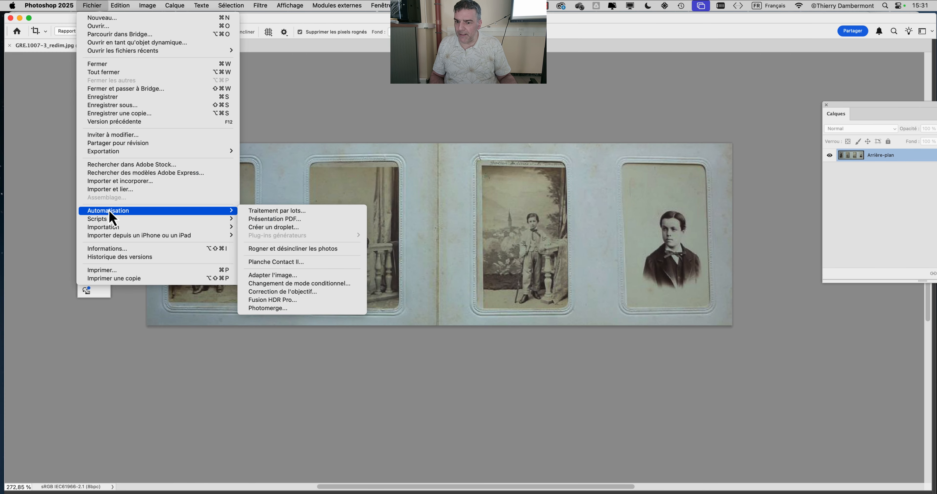
pyautogui.click(286, 250)
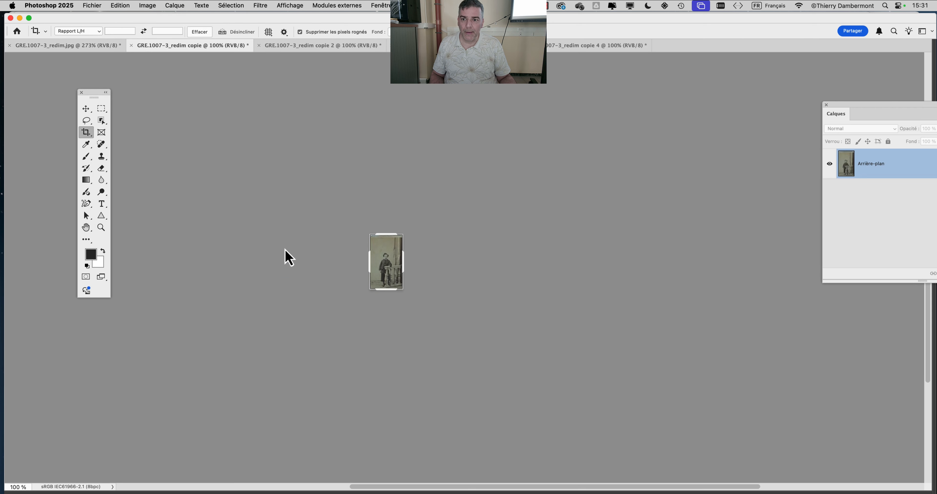
# - Examine each of the four generated portrait copies at high magnification, checking how closely its edges were cut
pyautogui.scroll(5, 359, 264)
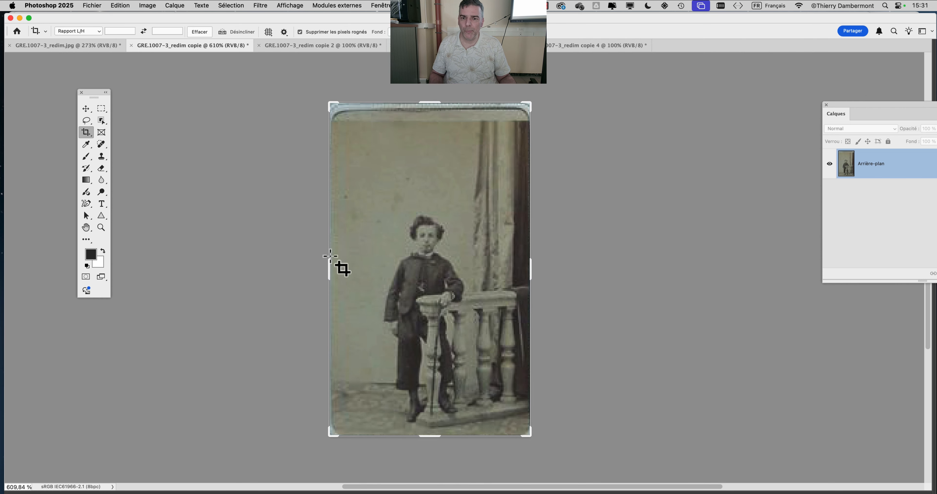
pyautogui.hotkey('ctrl', 'Tab')
pyautogui.scroll(5, 419, 250)
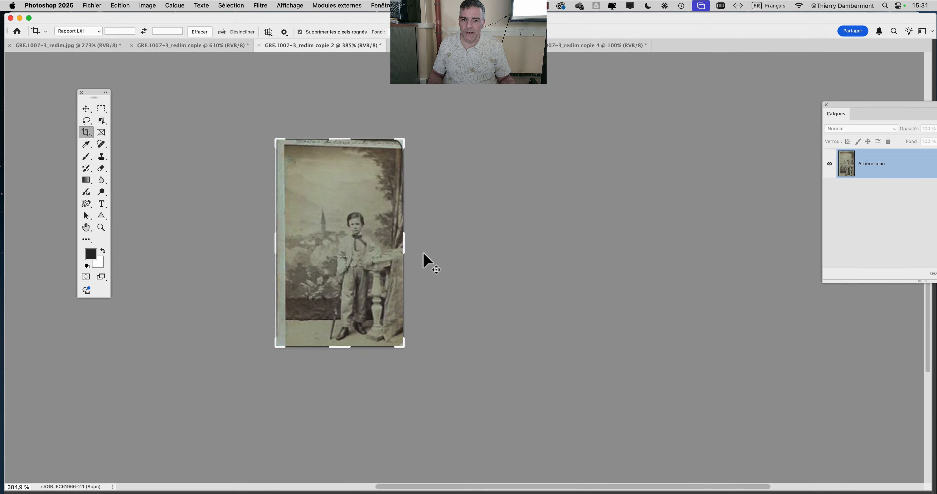
pyautogui.moveTo(389, 243); pyautogui.dragTo(429, 265)
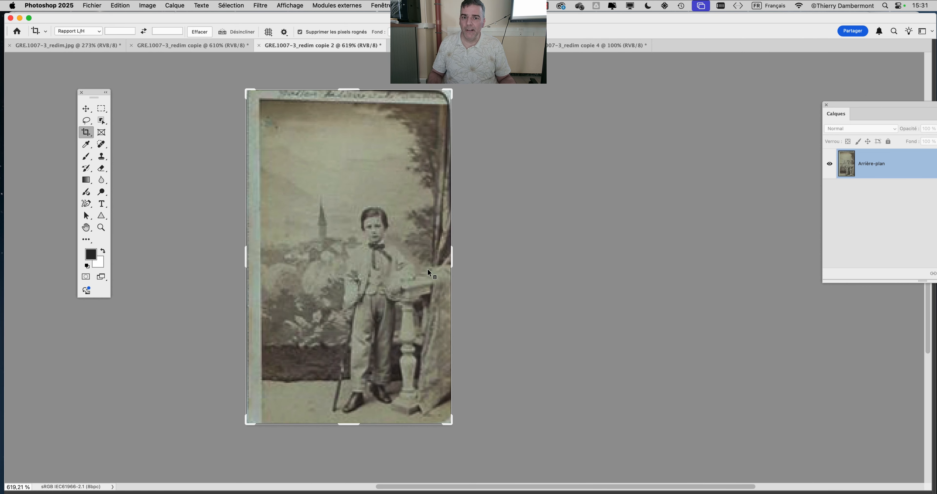
pyautogui.hotkey('ctrl', 'Tab')
pyautogui.scroll(5, 433, 255)
pyautogui.scroll(-4, 433, 255)
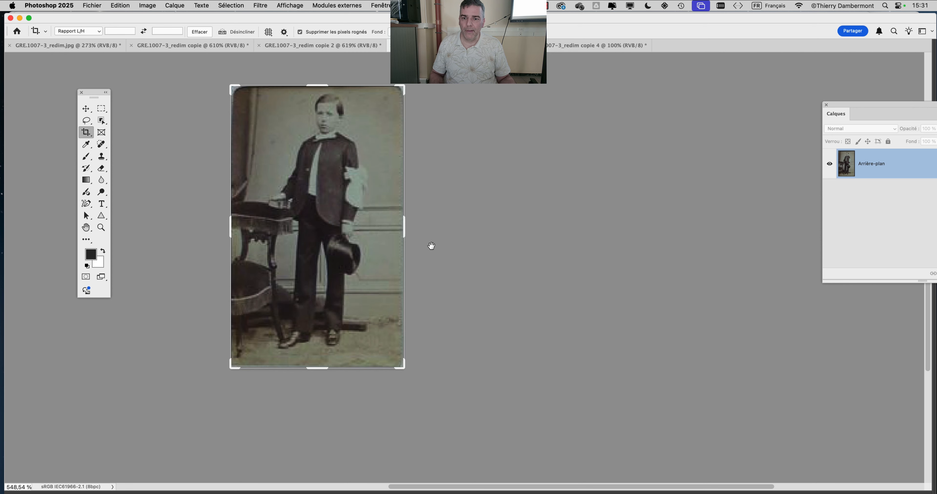
pyautogui.hotkey('ctrl', 'Tab')
pyautogui.scroll(5, 510, 269)
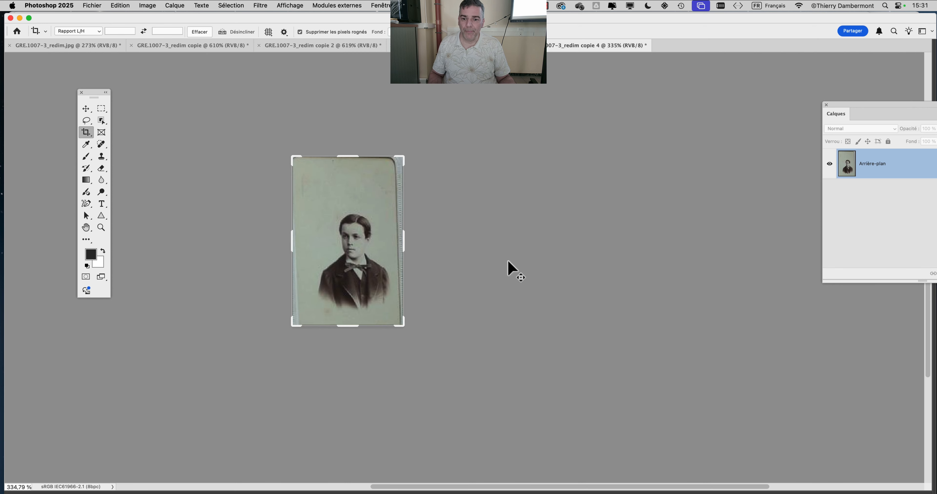
pyautogui.moveTo(432, 252); pyautogui.dragTo(506, 264)
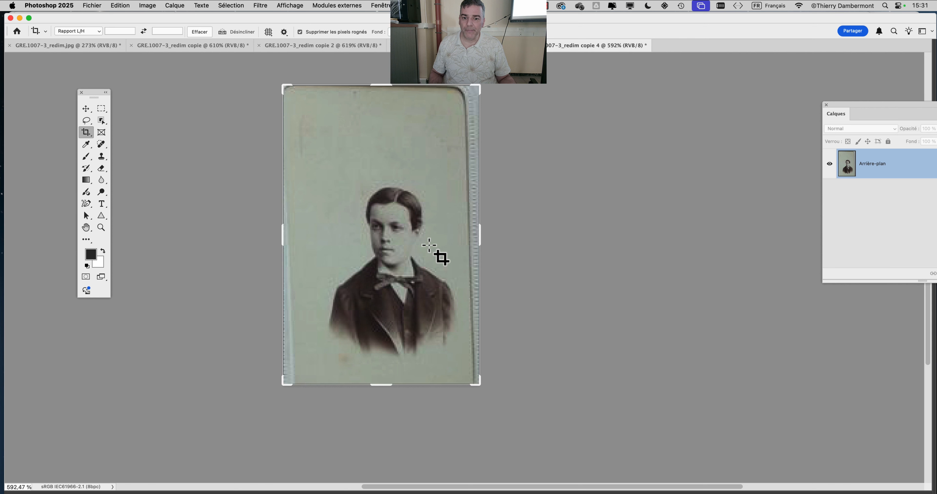
pyautogui.scroll(1, 439, 257)
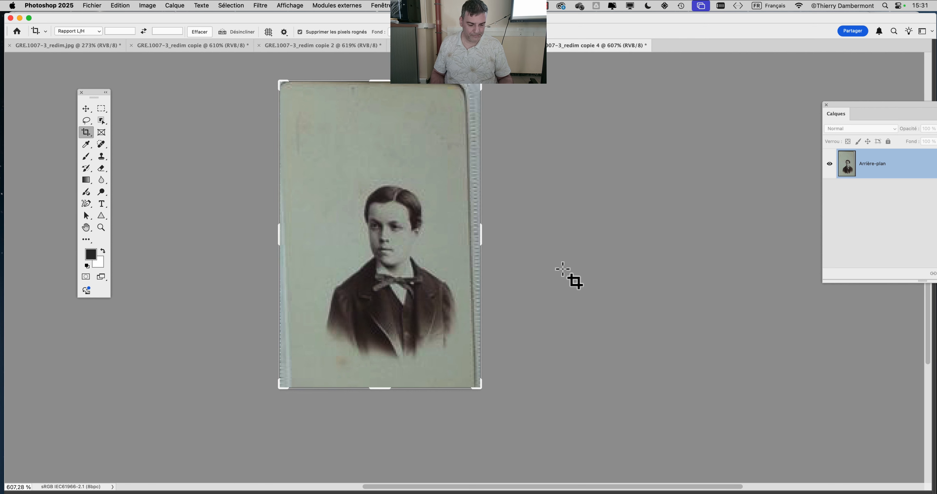
# - Compare the four extracted portraits with one another and with the original album image, finishing on the first copy
pyautogui.click(320, 46)
pyautogui.click(455, 45)
pyautogui.click(571, 46)
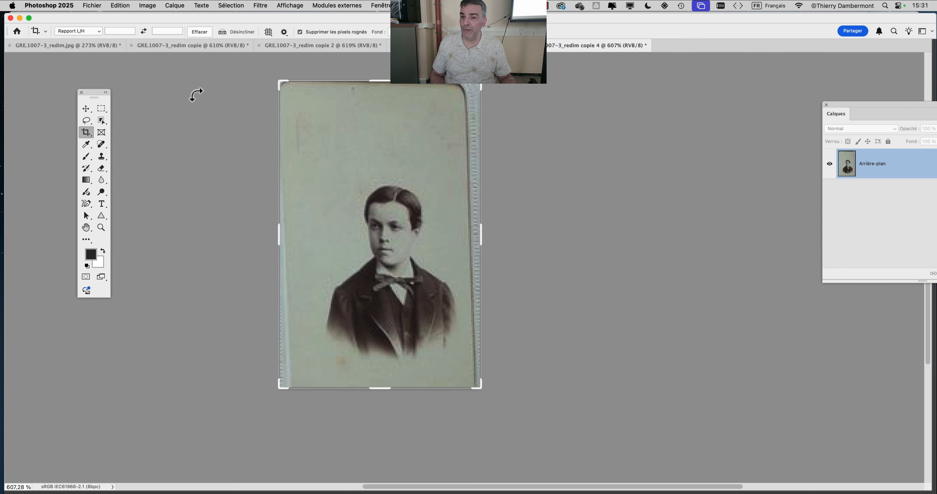
pyautogui.click(178, 46)
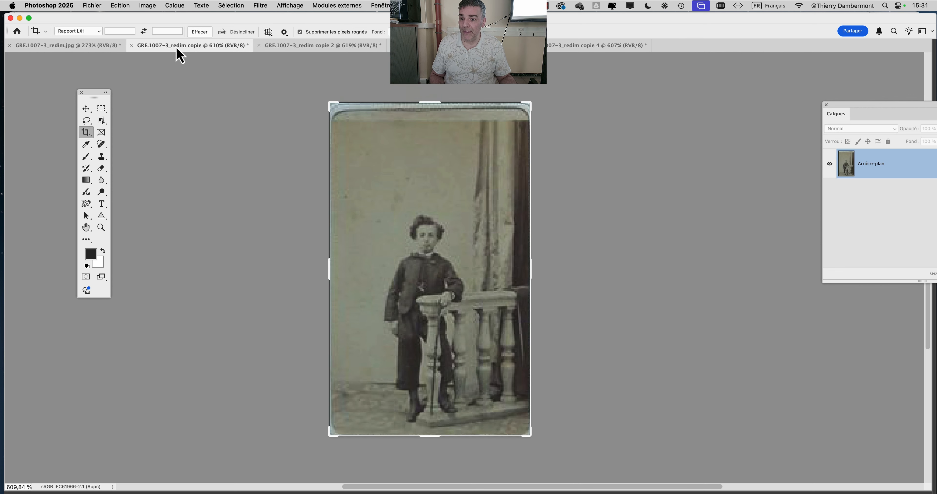
pyautogui.click(322, 49)
pyautogui.click(455, 45)
pyautogui.click(564, 47)
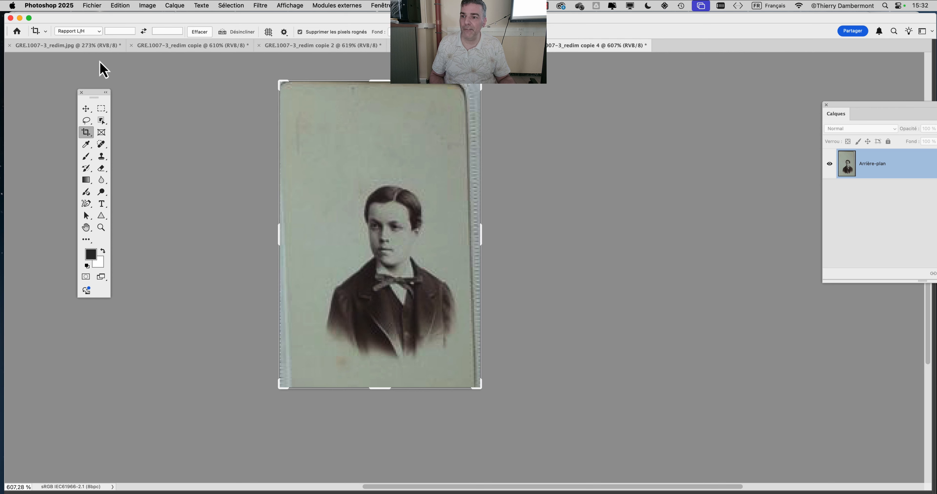
pyautogui.click(78, 51)
pyautogui.click(228, 51)
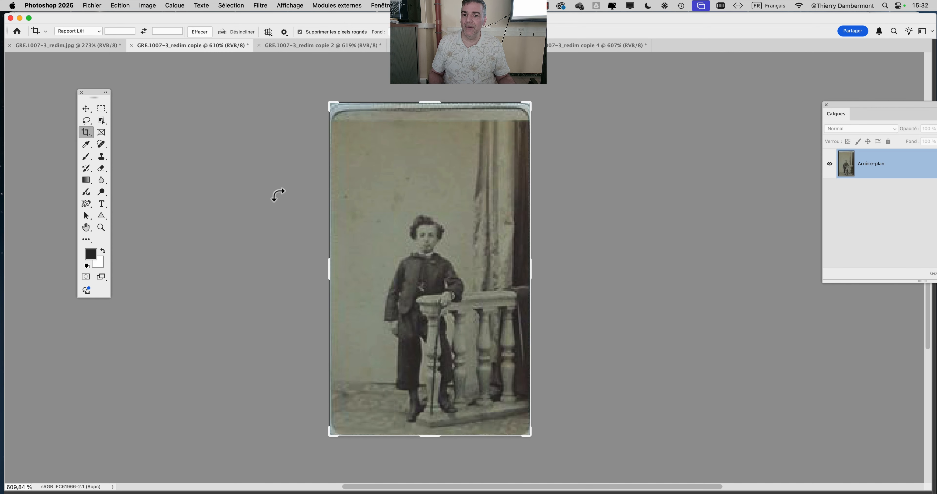
# - Start a Courbes adjustment on the first copy and set its white point on the pale backdrop beside the boy
pyautogui.click(86, 109)
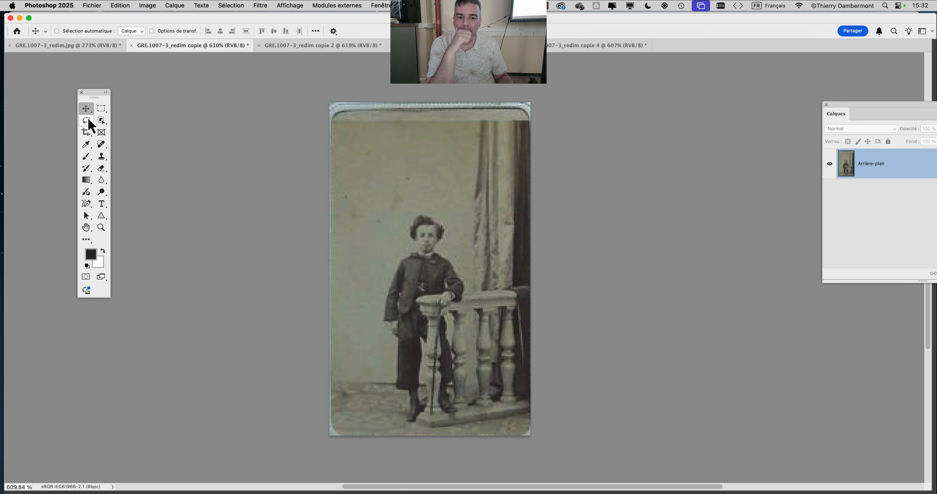
pyautogui.click(150, 6)
pyautogui.moveTo(166, 34)
pyautogui.click(299, 47)
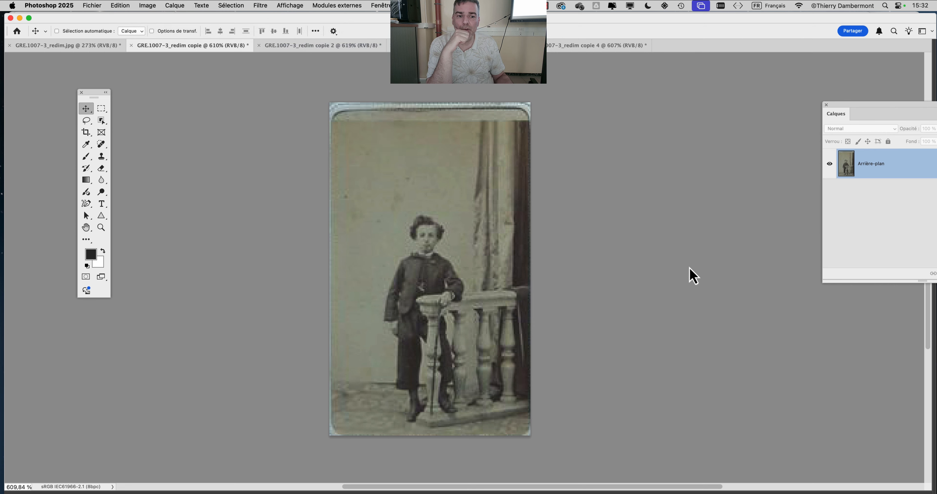
pyautogui.moveTo(617, 223); pyautogui.dragTo(692, 91)
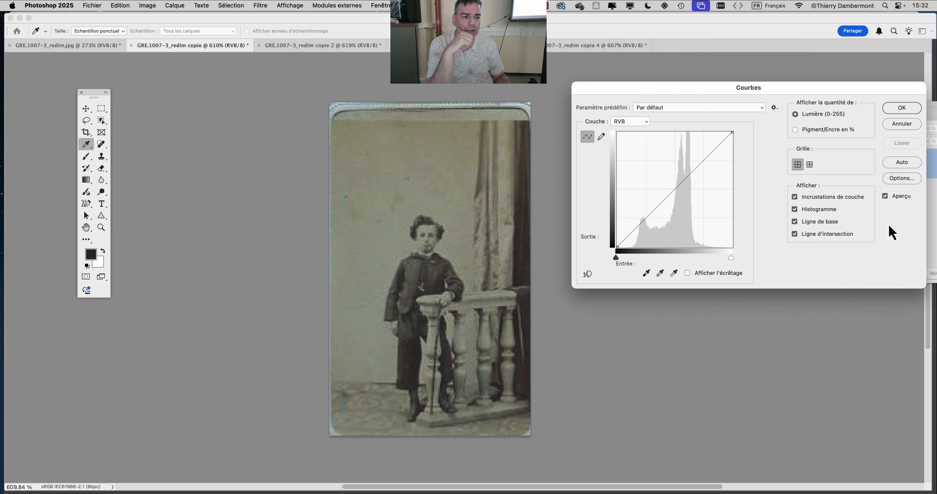
pyautogui.click(673, 273)
pyautogui.click(391, 254)
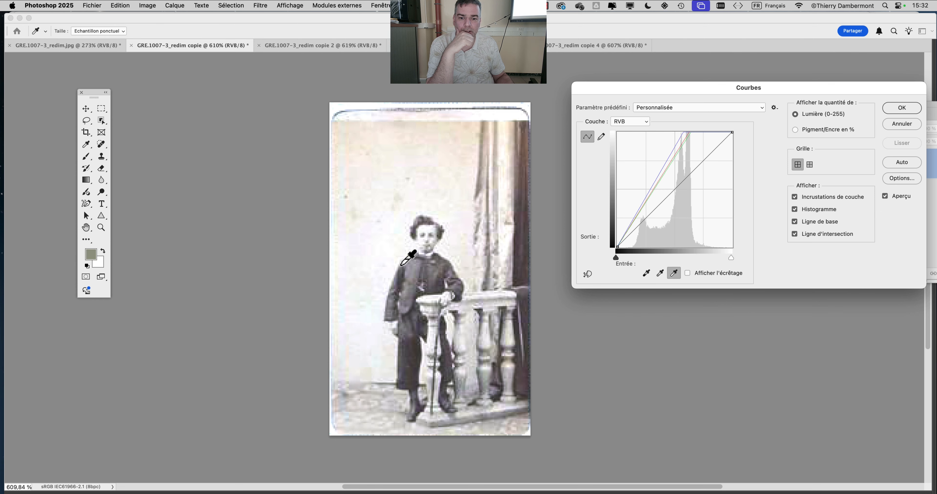
# - Set the black point by sampling dark areas of the first portrait, settling on the dark drapery behind the balustrade
pyautogui.click(646, 273)
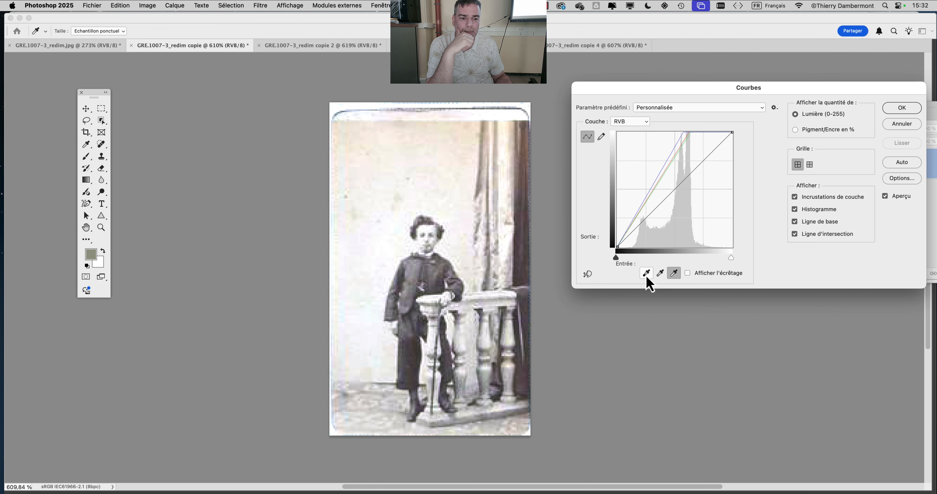
pyautogui.click(433, 288)
pyautogui.click(432, 287)
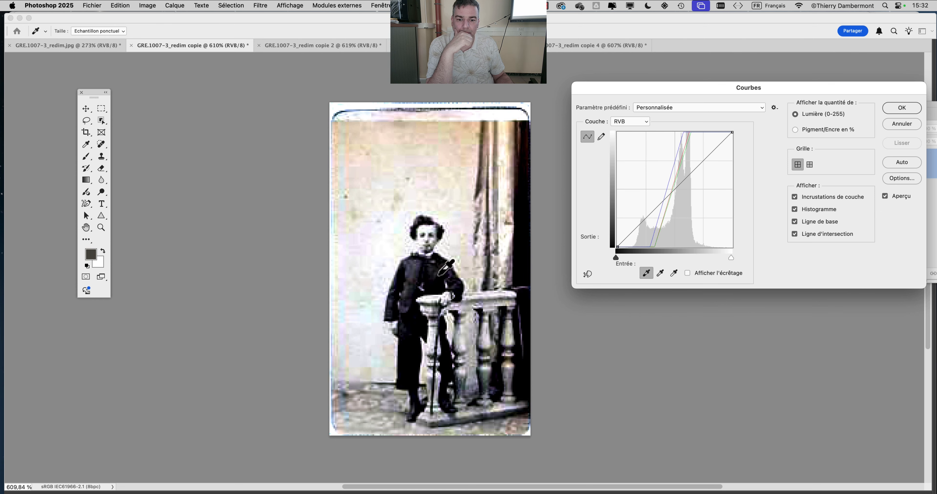
pyautogui.click(436, 288)
pyautogui.click(441, 275)
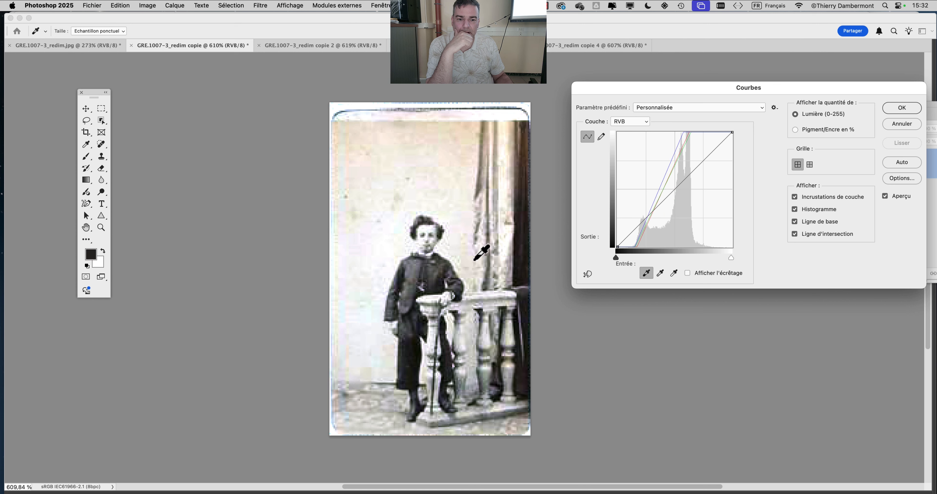
pyautogui.click(517, 284)
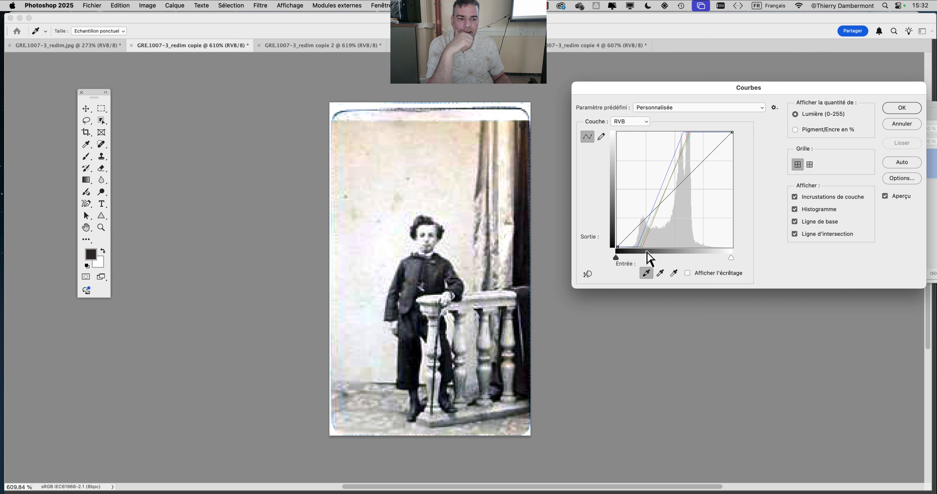
# - Add a midtone point and a shadow point at input 53, output 84 to the RVB curve, compare before and after, and apply the correction
pyautogui.moveTo(674, 193)
pyautogui.mouseDown()
pyautogui.moveTo(672, 169)
pyautogui.moveTo(673, 189)
pyautogui.mouseUp()
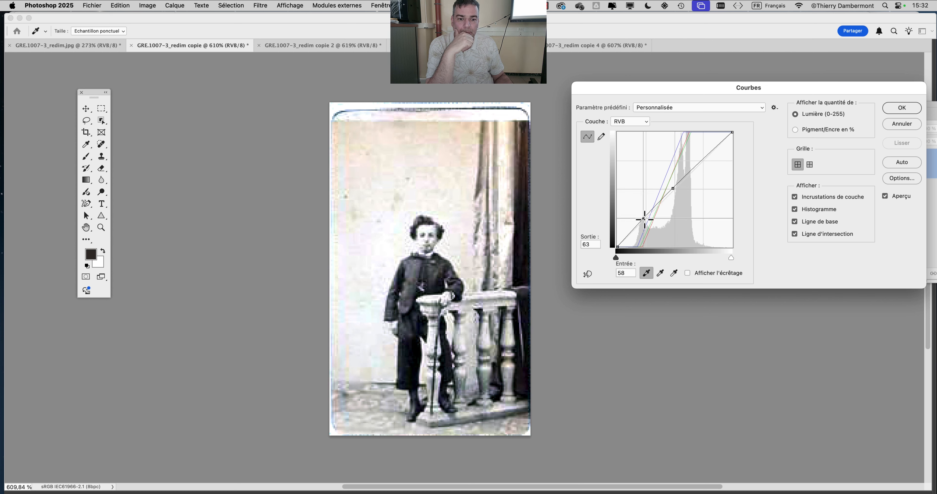
pyautogui.moveTo(644, 220); pyautogui.dragTo(641, 209)
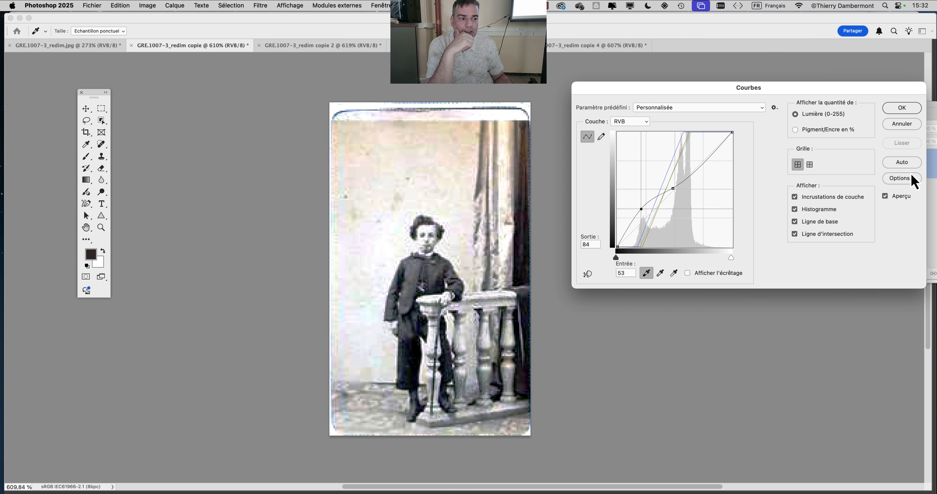
pyautogui.click(885, 199)
pyautogui.click(885, 199)
pyautogui.click(886, 199)
pyautogui.click(885, 199)
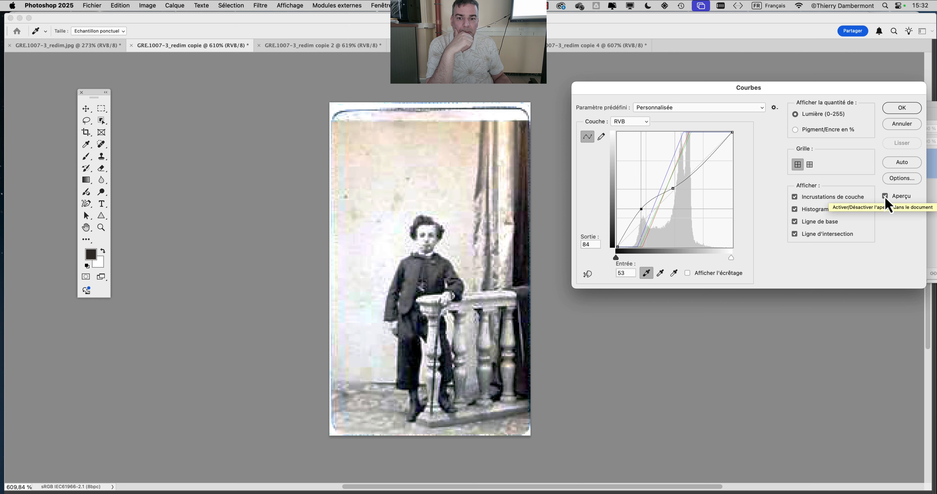
pyautogui.click(885, 200)
pyautogui.click(885, 199)
pyautogui.click(885, 199)
pyautogui.click(885, 199)
pyautogui.click(902, 108)
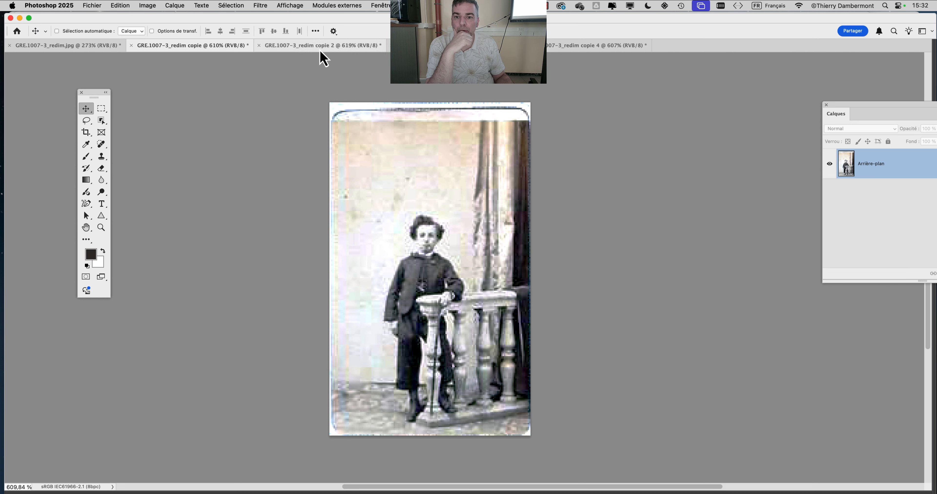
# - Apply Courbes to the second copy, setting the white point on the pale backdrop beside the boy's shoulder and lowering the RVB midtones
pyautogui.click(322, 46)
pyautogui.click(149, 5)
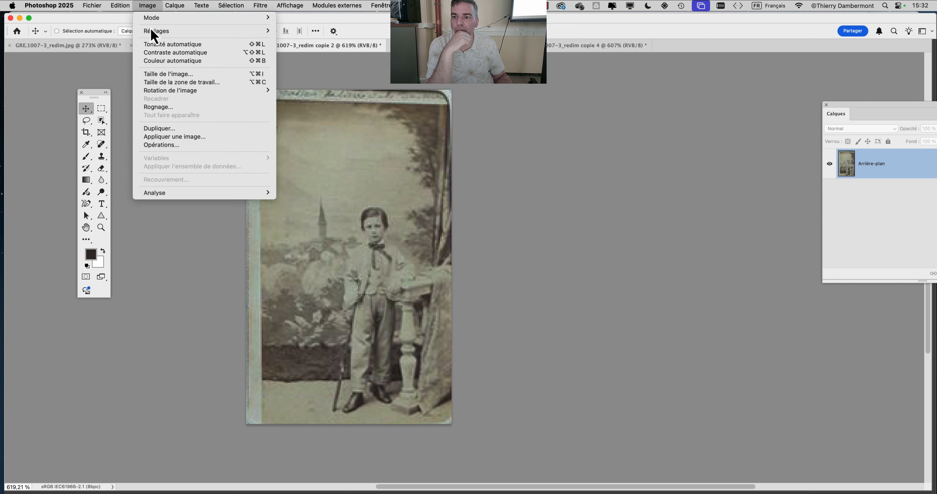
pyautogui.moveTo(157, 31)
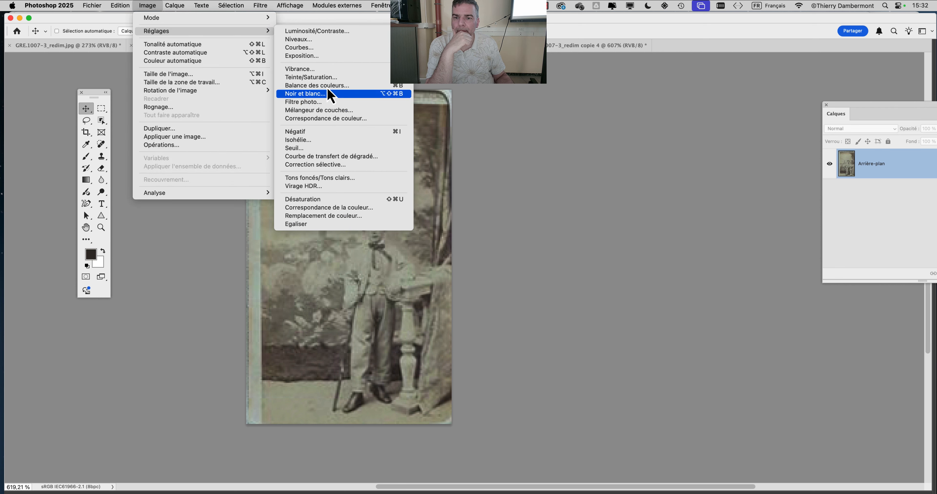
pyautogui.click(326, 51)
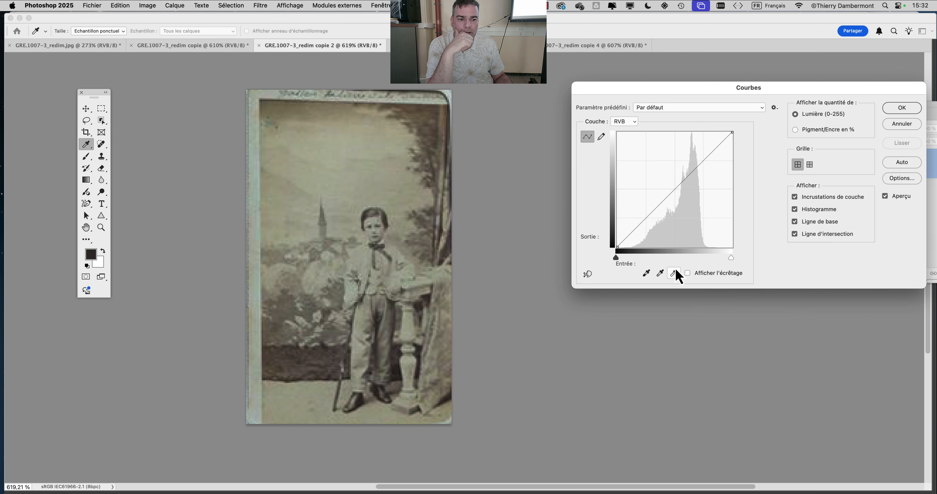
pyautogui.click(674, 273)
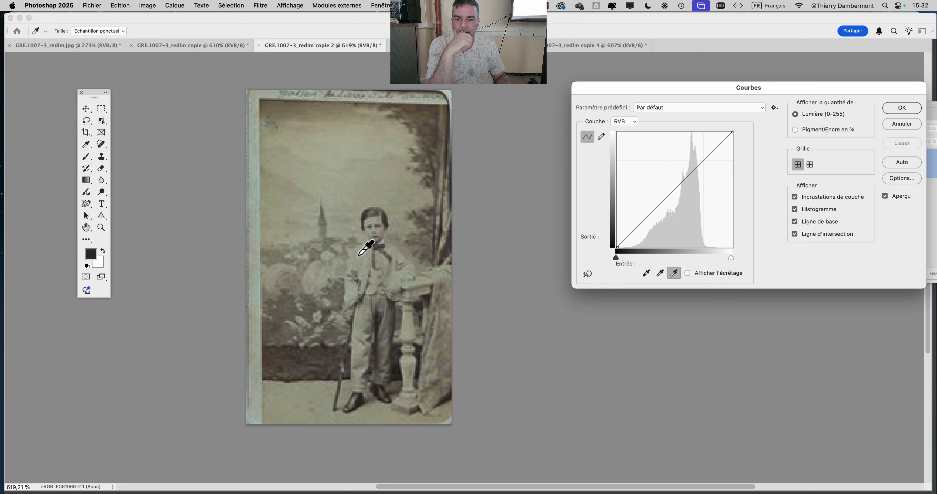
pyautogui.click(357, 258)
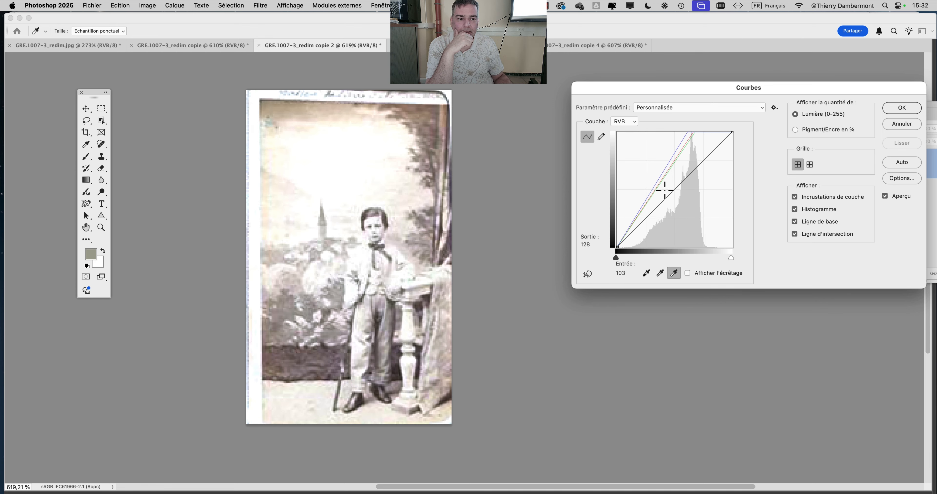
pyautogui.moveTo(666, 192)
pyautogui.mouseDown()
pyautogui.moveTo(674, 206)
pyautogui.moveTo(673, 189)
pyautogui.moveTo(684, 211)
pyautogui.moveTo(677, 193)
pyautogui.moveTo(680, 199)
pyautogui.mouseUp()
pyautogui.click(891, 108)
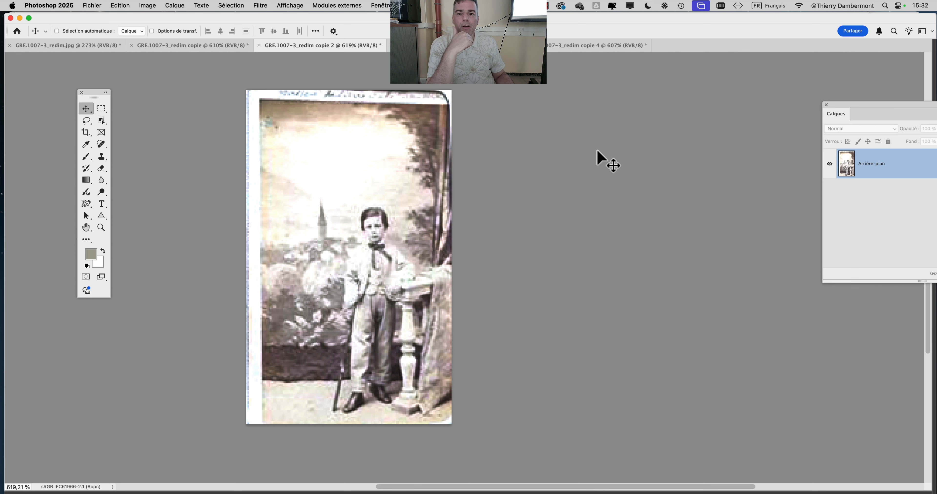
# - Quit the program and discard the unsaved changes in all open album photo documents
pyautogui.press('super+q')
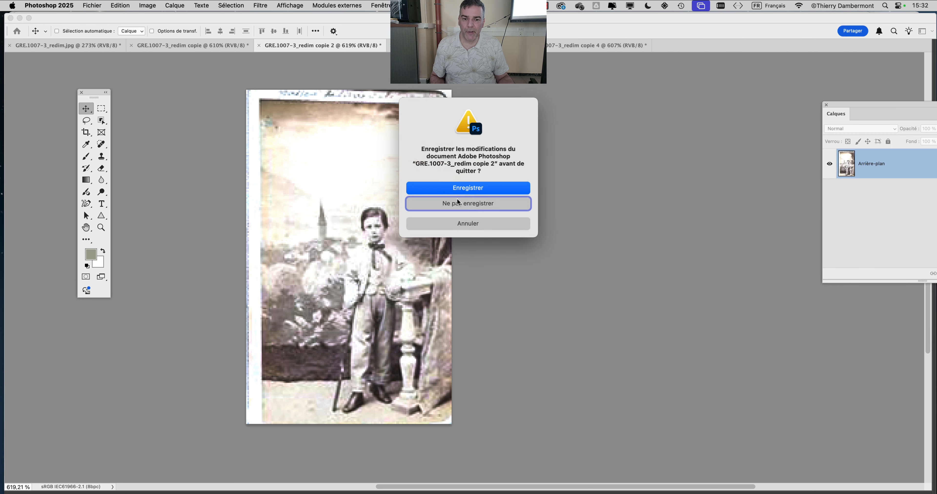
pyautogui.click(458, 206)
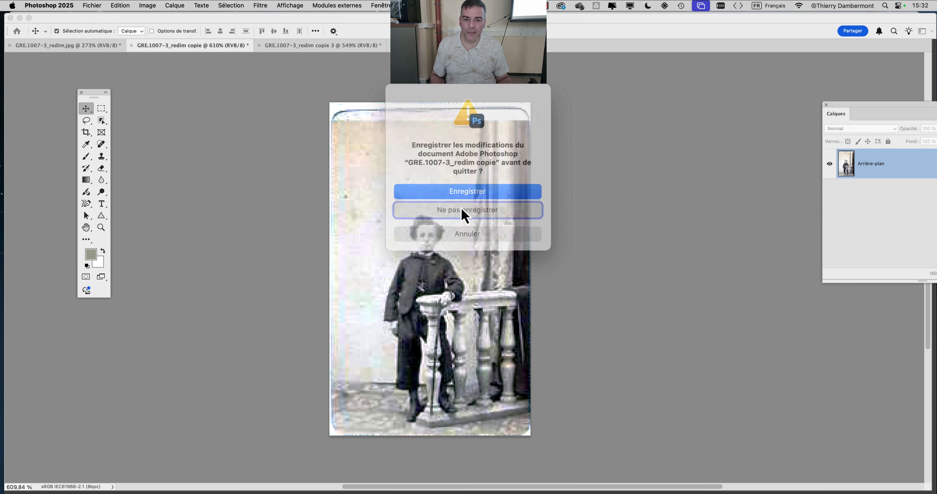
pyautogui.click(459, 209)
pyautogui.click(459, 209)
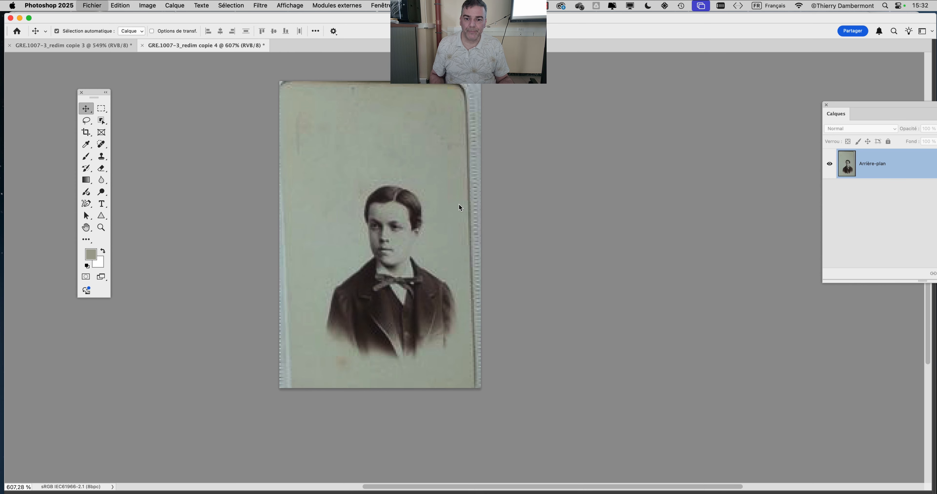
pyautogui.click(458, 207)
pyautogui.click(460, 210)
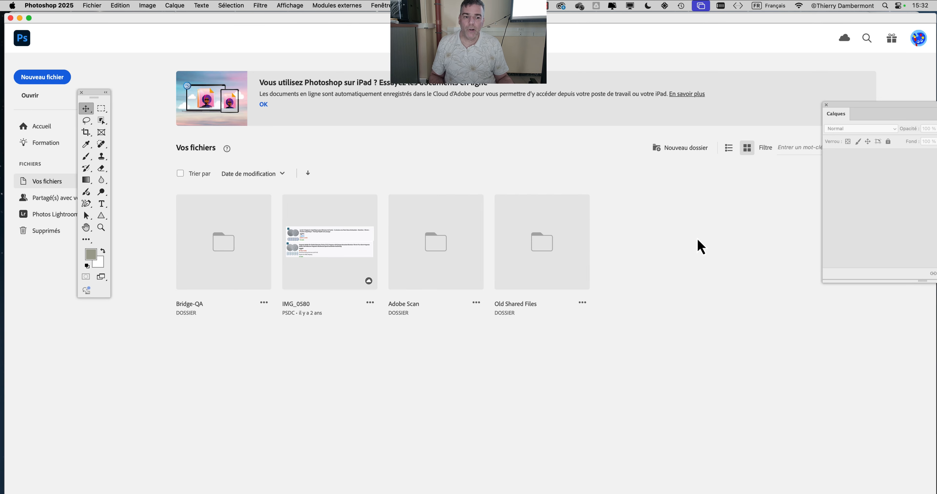
pyautogui.press('super+Tab')
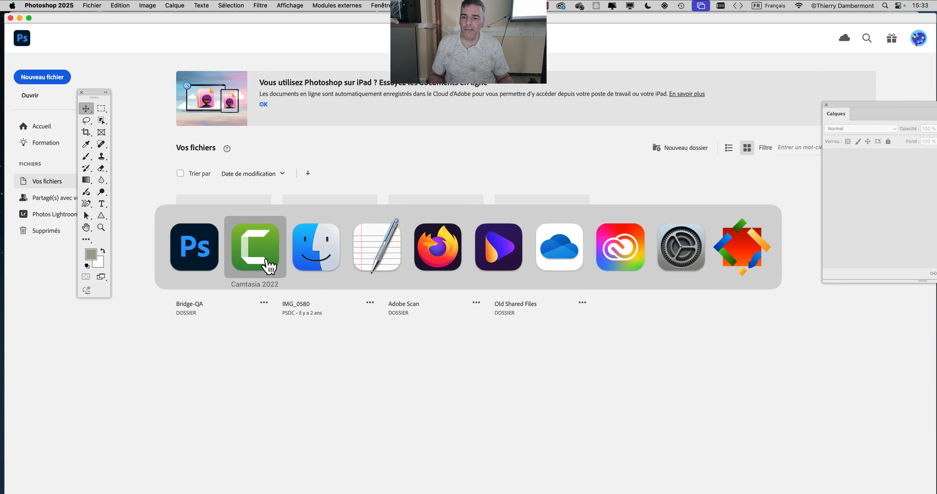
pyautogui.click(195, 248)
pyautogui.click(92, 5)
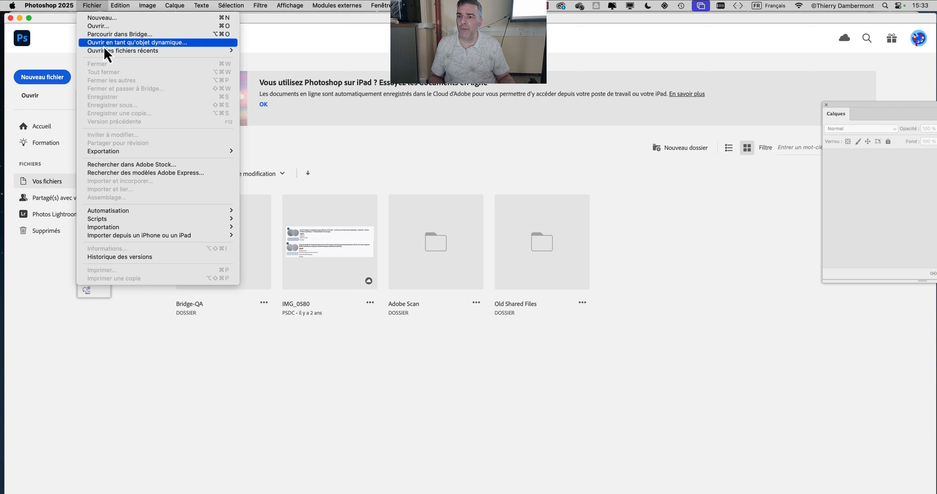
pyautogui.moveTo(209, 51)
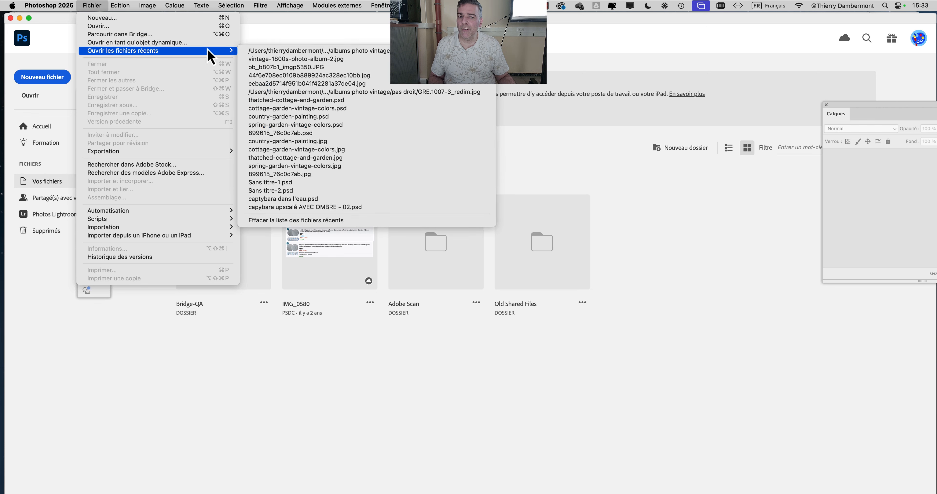
pyautogui.click(279, 60)
pyautogui.click(519, 189)
# - Switch to Finder, preview GRE.1007-3_redim.jpg in the droit folder and open it with Adobe Photoshop 2025
pyautogui.press('super+Tab')
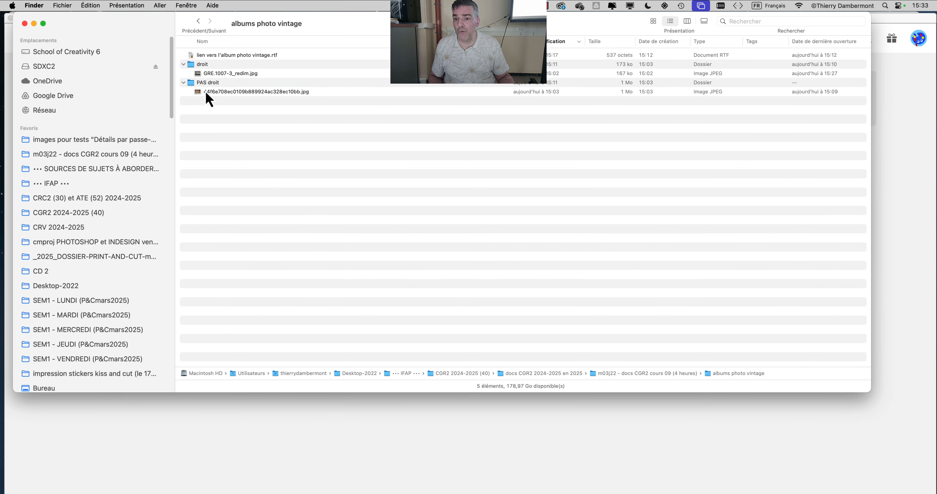
pyautogui.click(209, 93)
pyautogui.click(207, 74)
pyautogui.press('space')
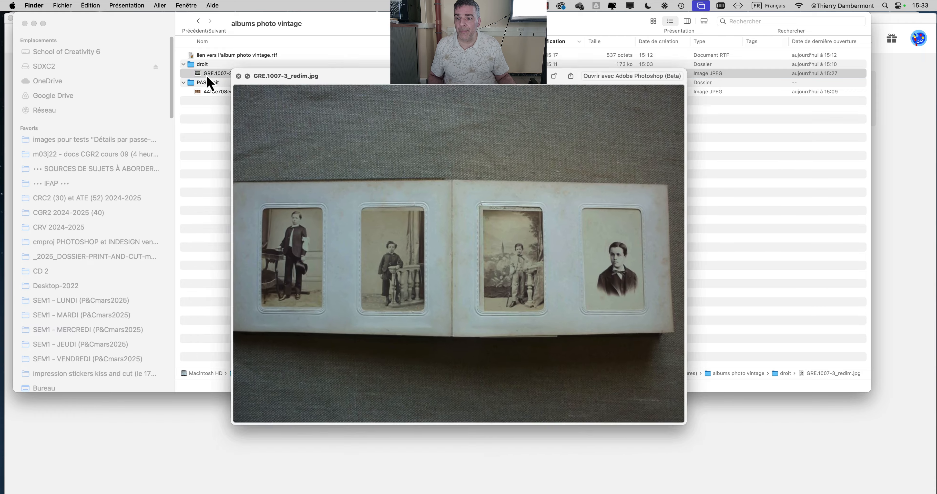
pyautogui.press('space')
pyautogui.rightClick(208, 75)
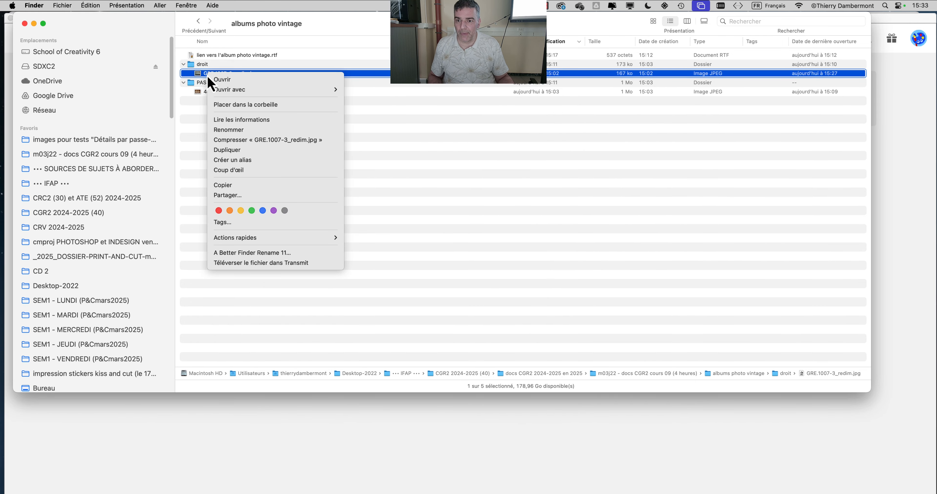
pyautogui.moveTo(227, 91)
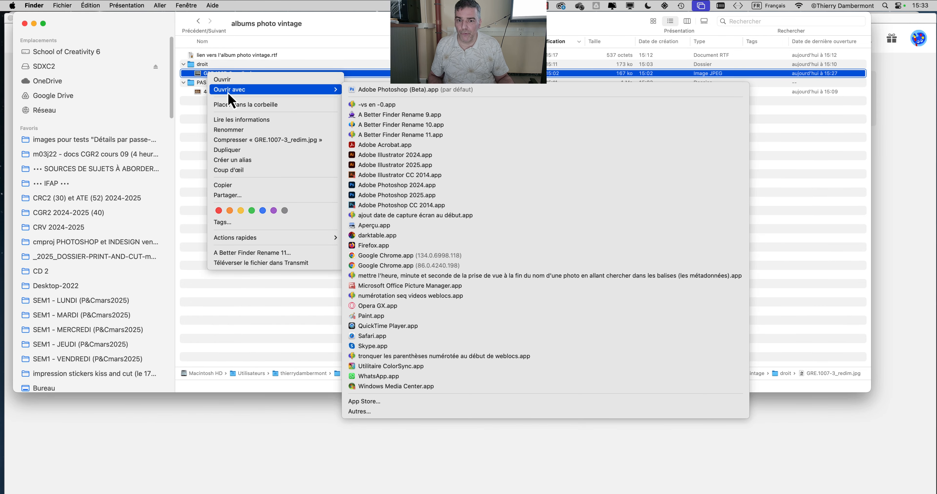
pyautogui.click(450, 196)
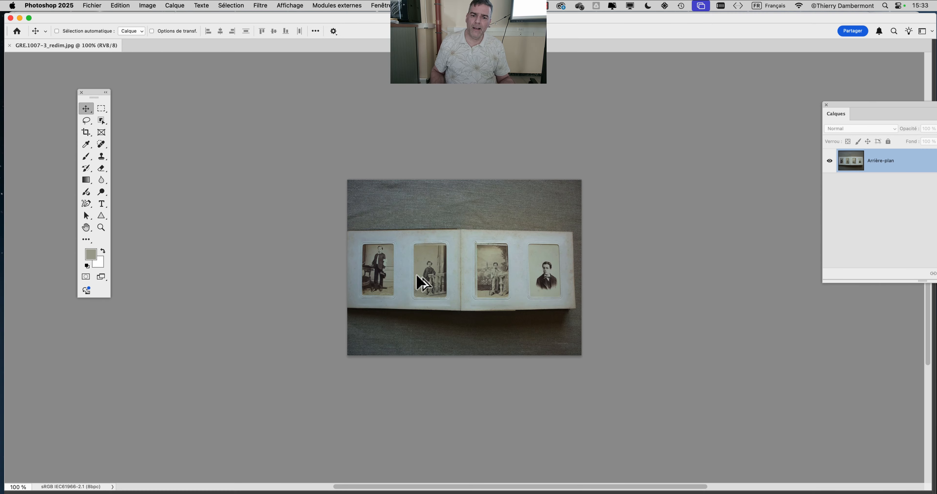
# - Select the third portrait, the boy in front of the church backdrop, with the rectangular marquee just inside its frame
pyautogui.scroll(10, 416, 276)
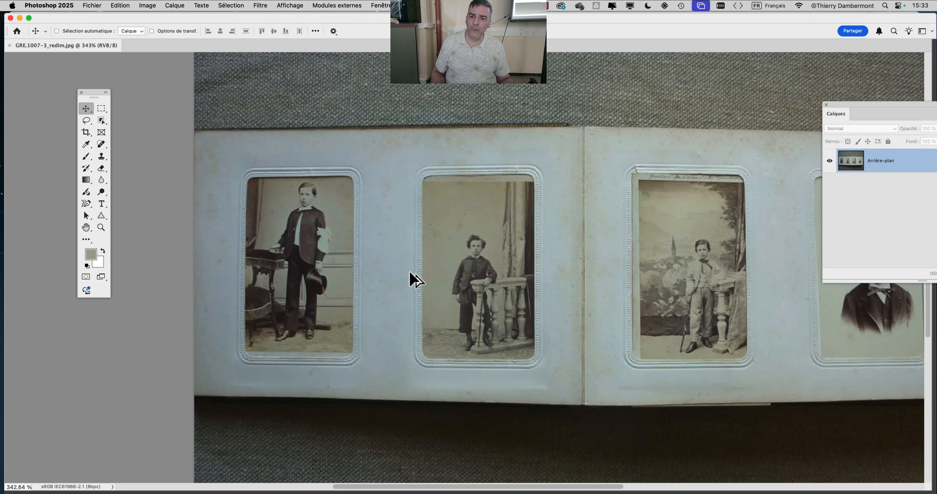
pyautogui.scroll(2, 413, 278)
pyautogui.moveTo(450, 278); pyautogui.dragTo(298, 249)
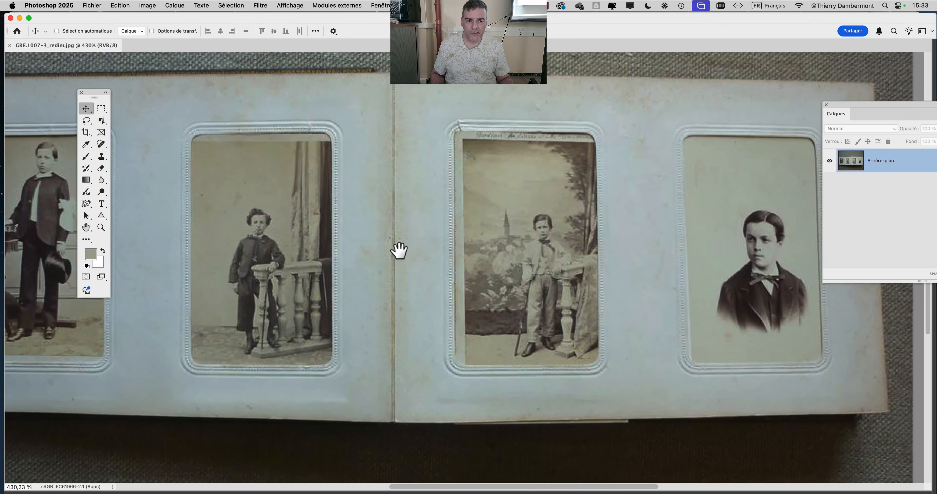
pyautogui.scroll(4, 490, 218)
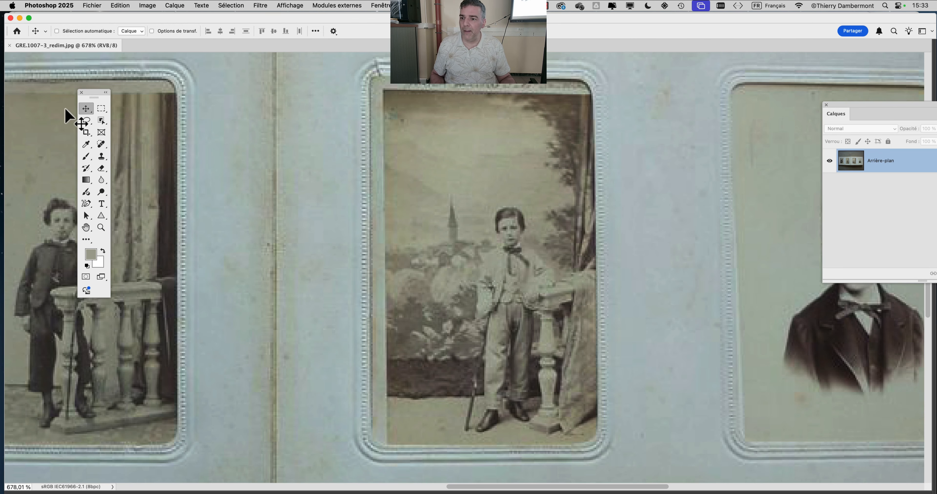
pyautogui.click(101, 109)
pyautogui.moveTo(513, 187); pyautogui.dragTo(566, 177)
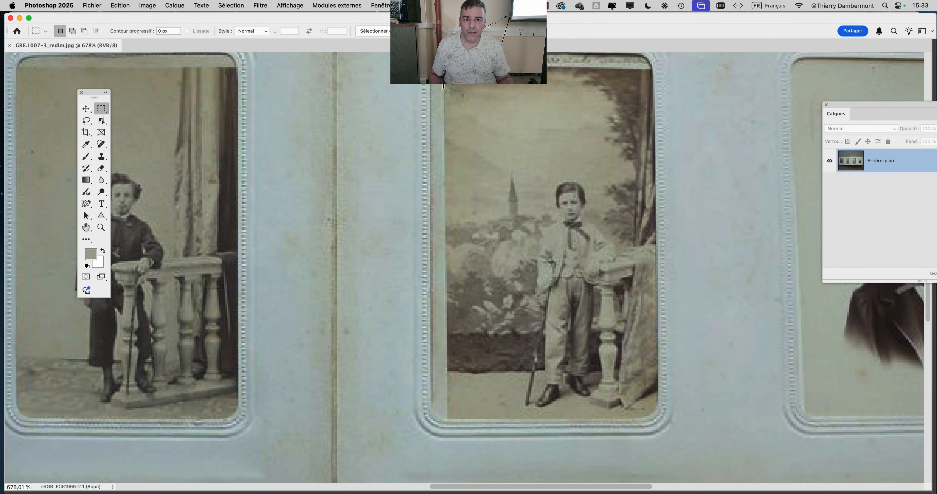
pyautogui.moveTo(447, 68); pyautogui.dragTo(650, 413)
# - Create a 132 x 223 px document at 180 ppi from the clipboard preset and paste the portrait into it
pyautogui.click(102, 5)
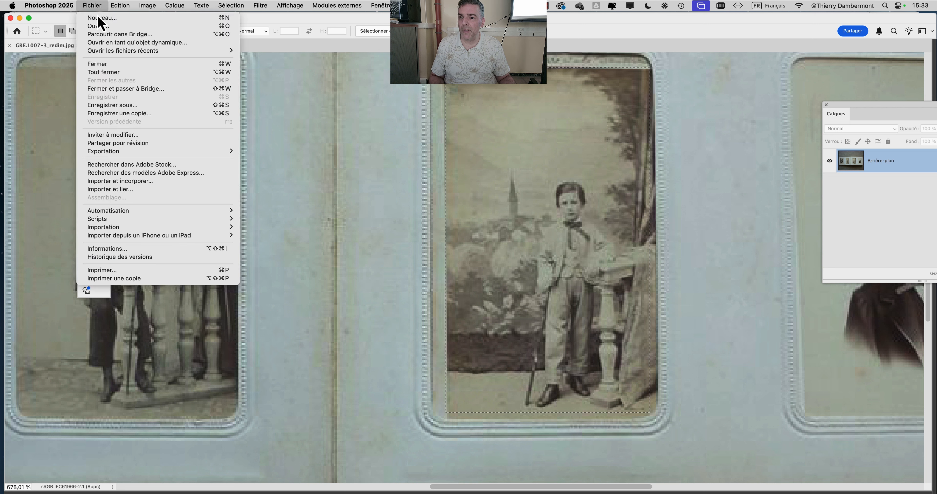
pyautogui.click(102, 18)
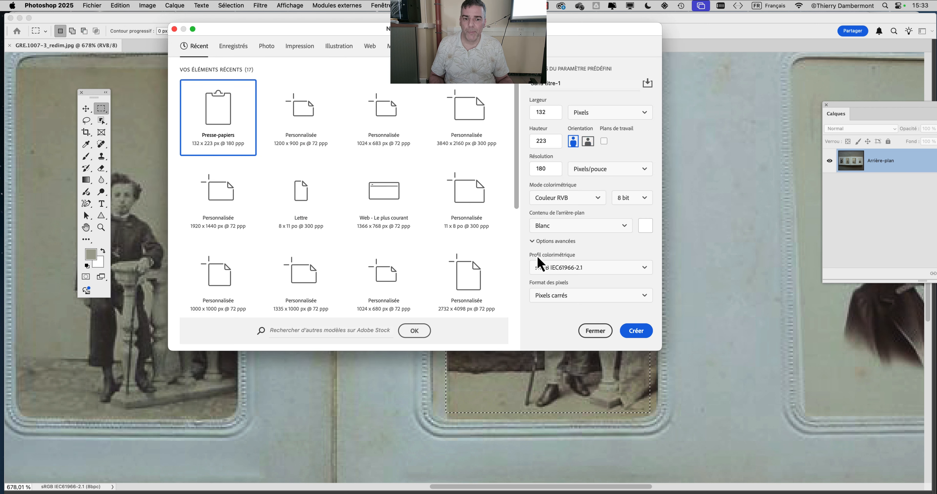
pyautogui.click(645, 328)
pyautogui.press('super+v')
pyautogui.scroll(10, 476, 270)
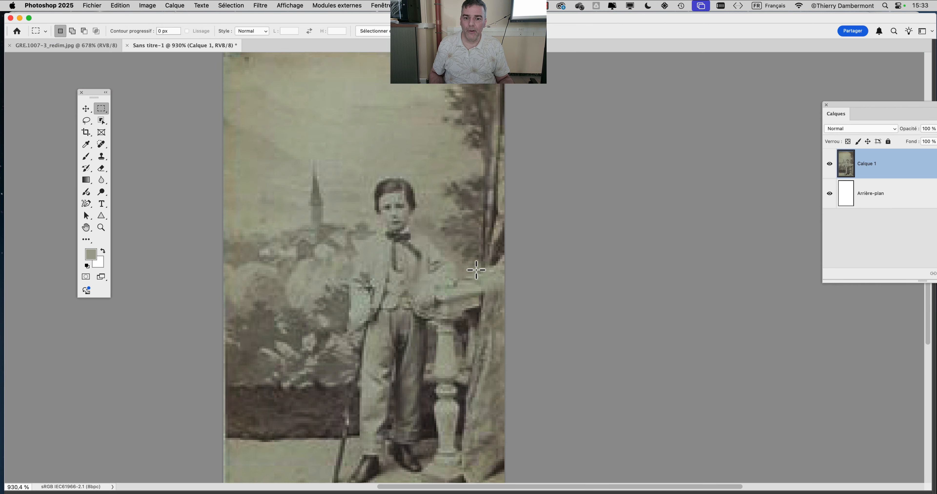
# - Enlarge the pasted portrait 4x with the Super zoom neural filter into a new document, hide the side panels and inspect the boy up close
pyautogui.click(260, 6)
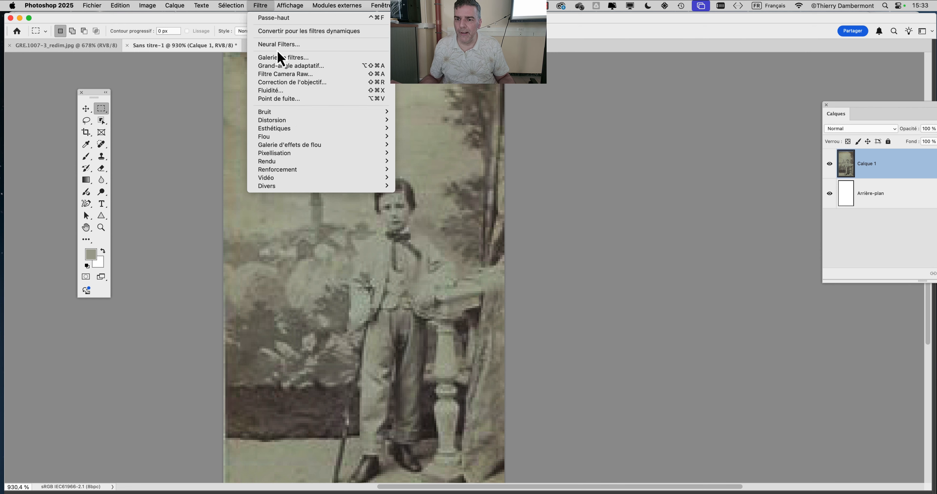
pyautogui.click(283, 45)
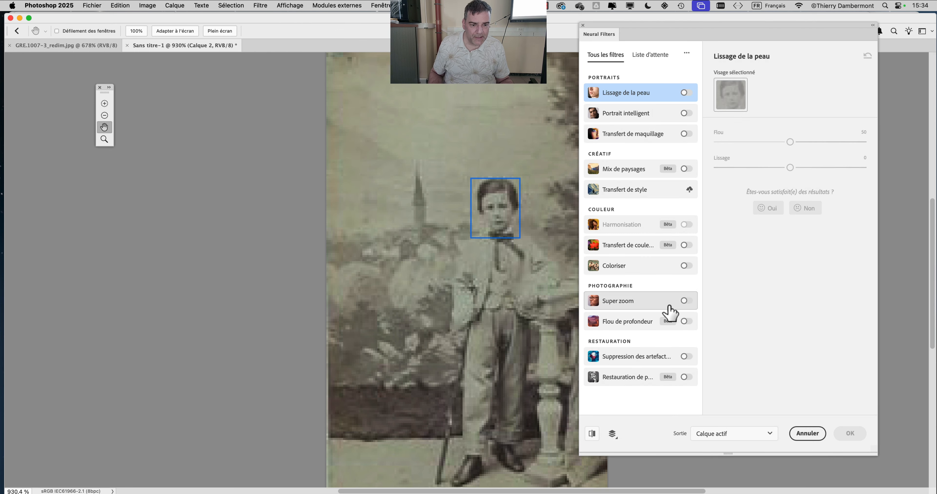
pyautogui.click(684, 302)
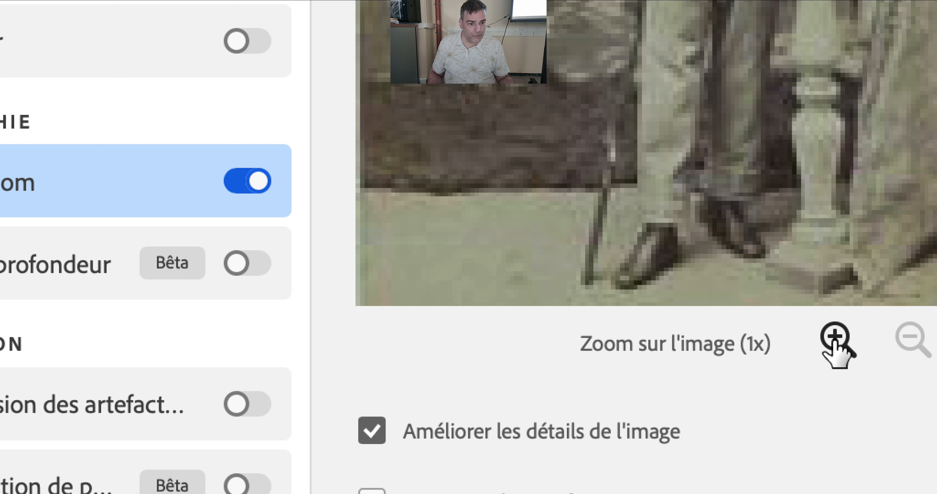
pyautogui.click(834, 341)
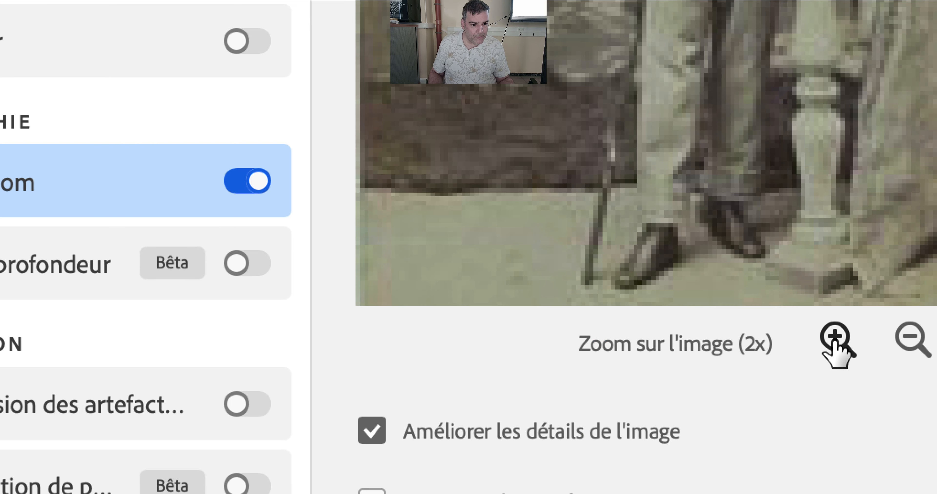
pyautogui.click(833, 340)
pyautogui.click(834, 341)
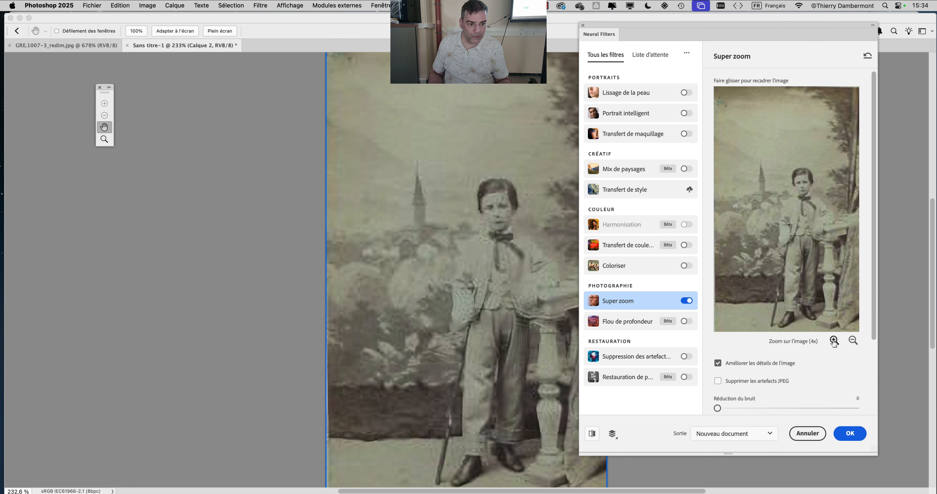
pyautogui.click(847, 433)
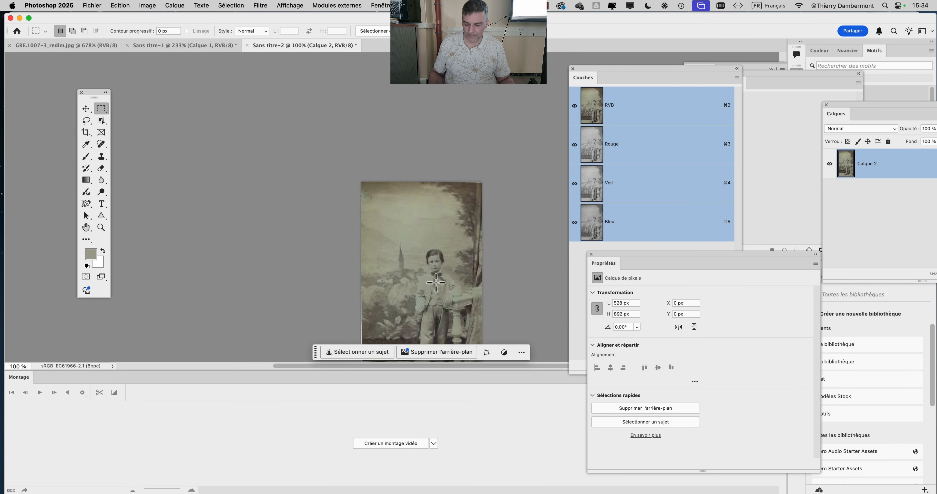
pyautogui.hotkey('shift', 'Tab')
pyautogui.scroll(5, 500, 269)
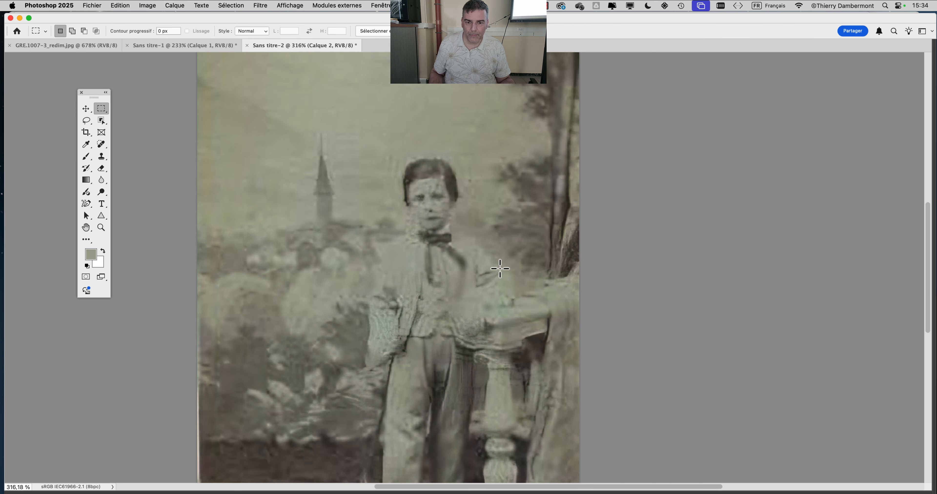
pyautogui.scroll(2, 500, 269)
pyautogui.hscroll(3, 391, 253)
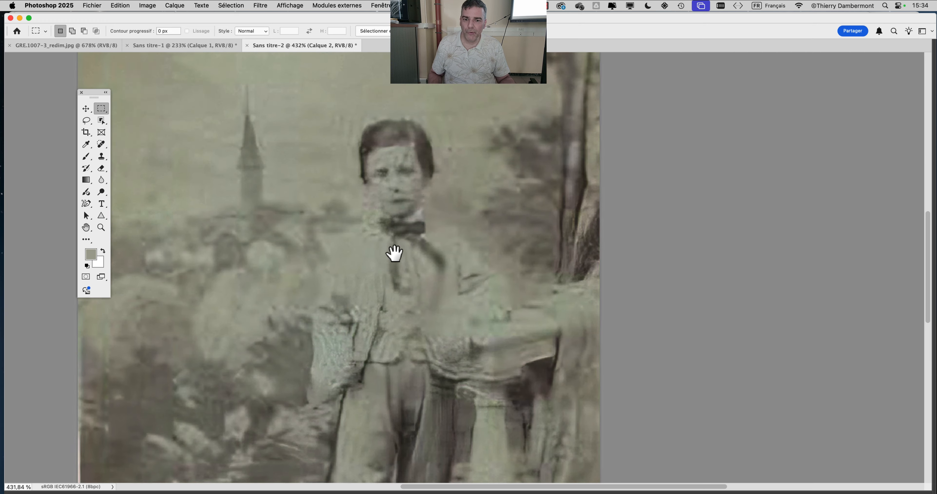
# - Return to the Sans titre-1 document and turn on the Super zoom neural filter with facial detail enhancement enabled
pyautogui.click(186, 46)
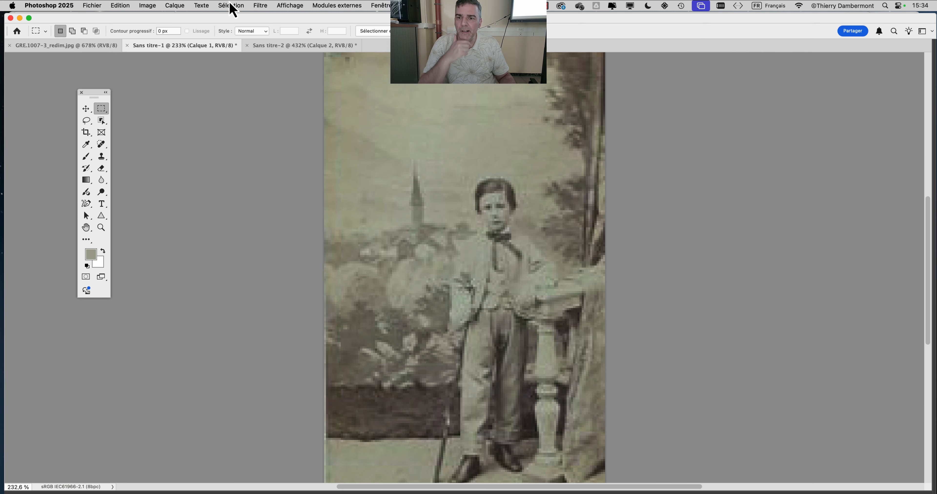
pyautogui.click(260, 6)
pyautogui.click(277, 53)
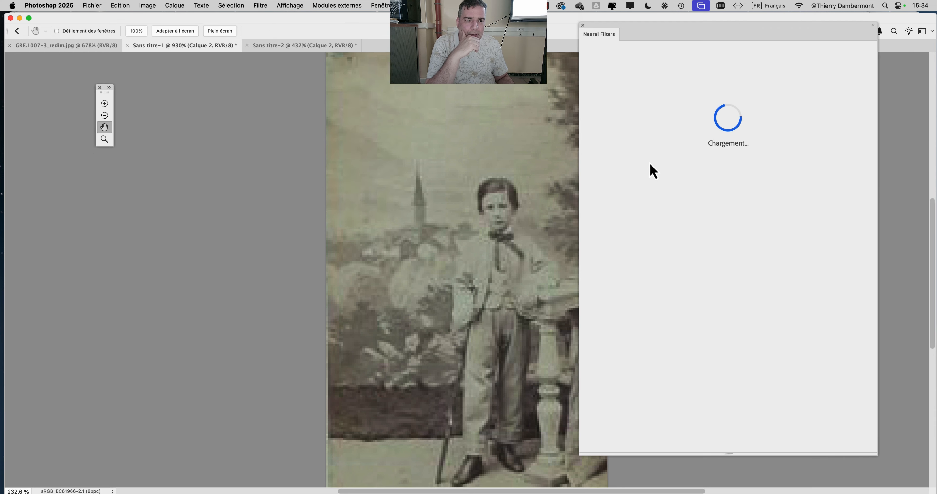
pyautogui.click(685, 303)
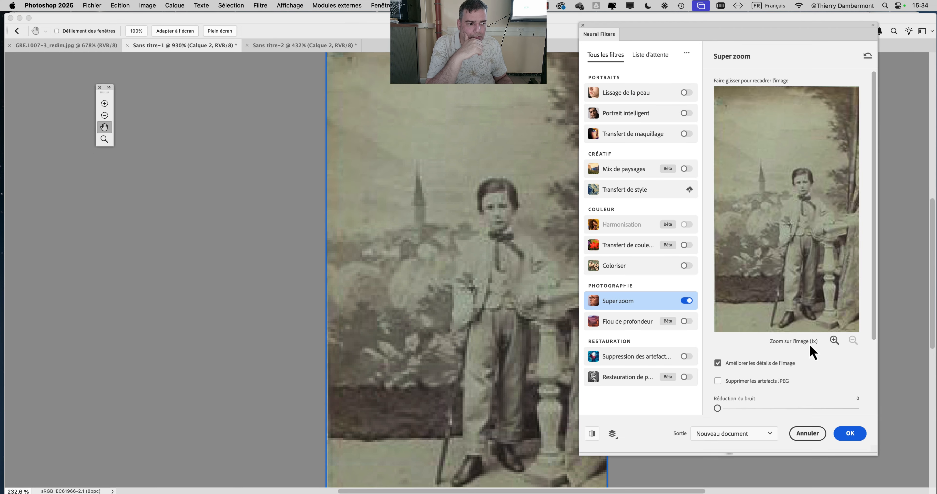
pyautogui.scroll(-3, 811, 363)
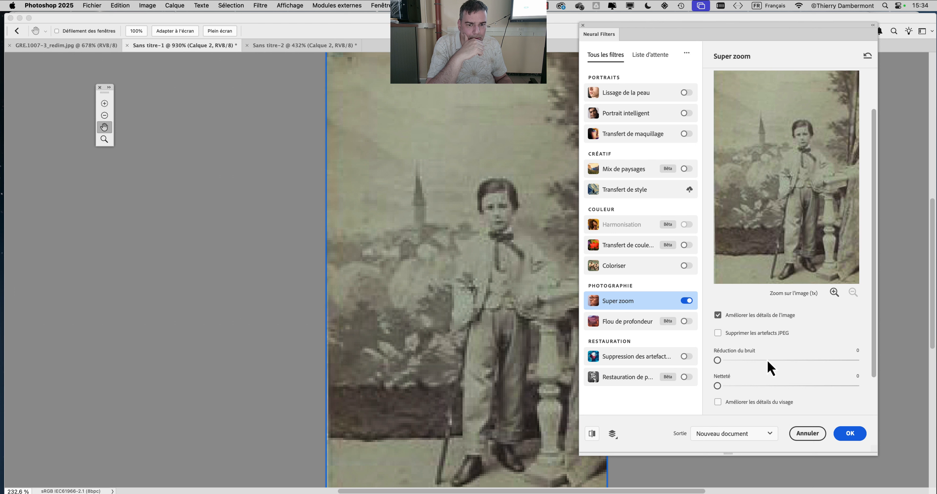
pyautogui.click(718, 402)
pyautogui.scroll(-1, 771, 375)
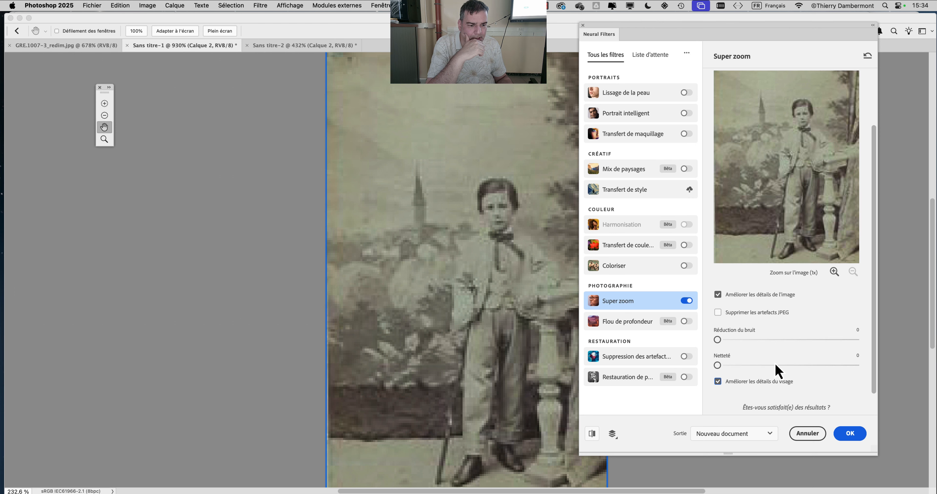
# - Set Super zoom's noise reduction to 19 and sharpness to 24, and enable JPEG artifact removal
pyautogui.click(768, 340)
pyautogui.click(814, 367)
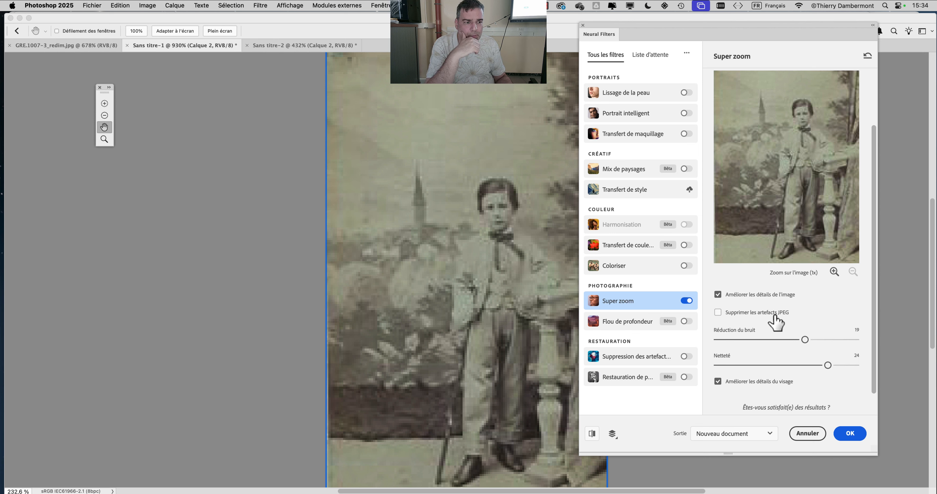
pyautogui.scroll(-3, 778, 341)
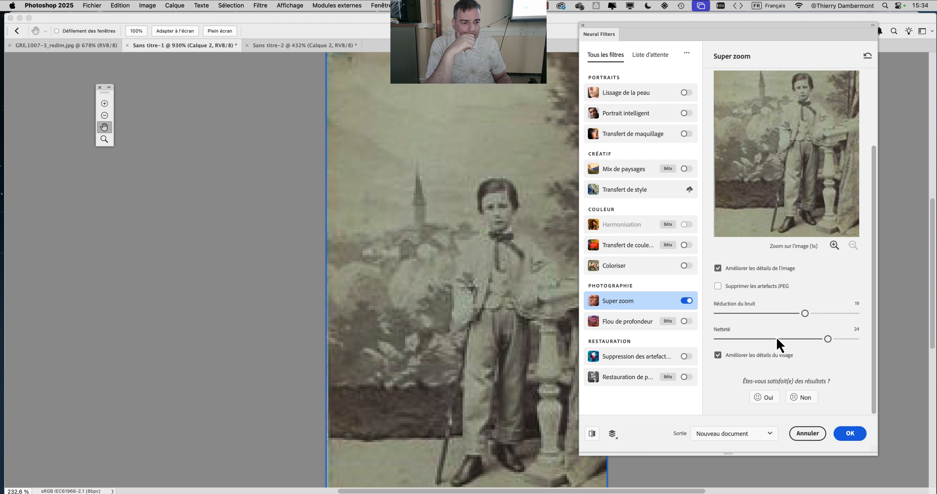
pyautogui.click(762, 288)
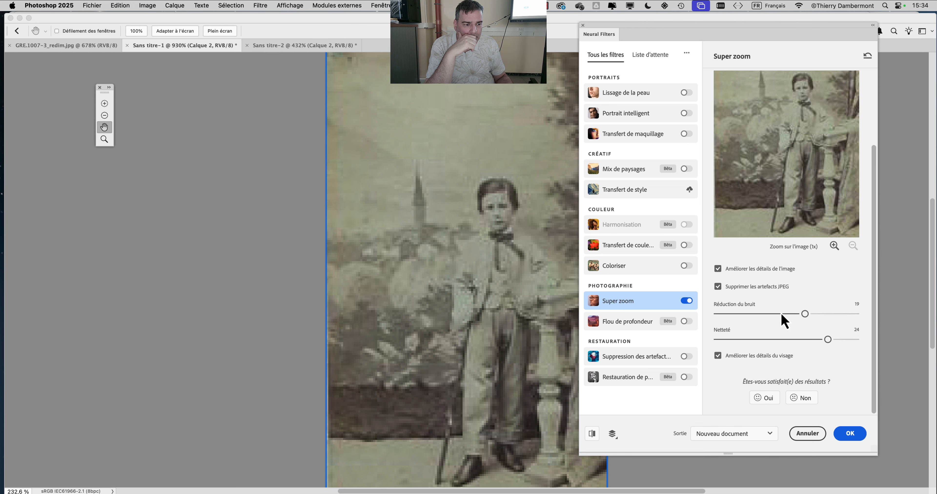
# - Raise Super zoom's image enlargement to 4x and set its noise reduction to 3
pyautogui.click(833, 246)
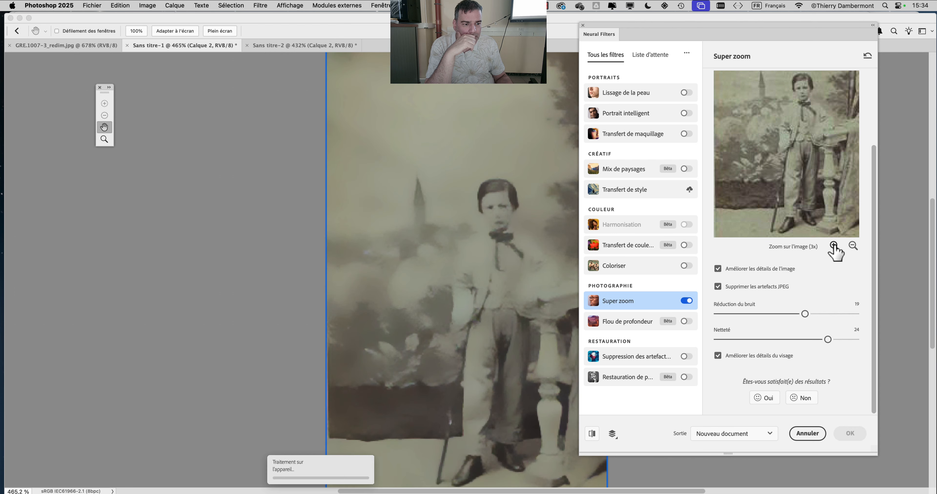
pyautogui.click(833, 246)
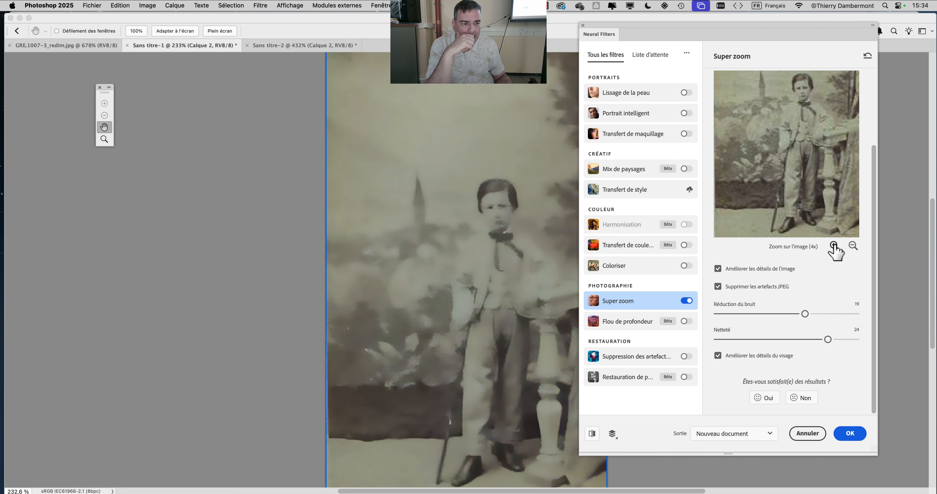
pyautogui.click(739, 315)
pyautogui.moveTo(730, 312); pyautogui.dragTo(731, 314)
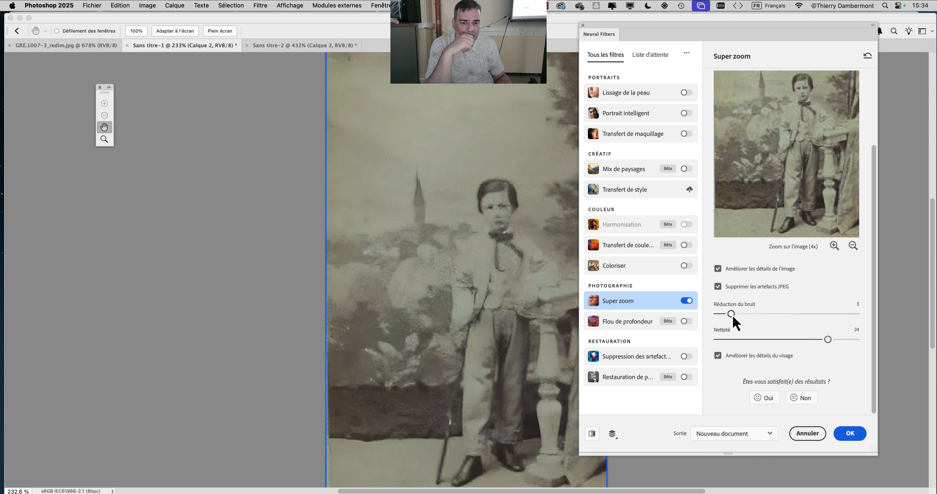
# - Set Super zoom's sharpness to 13 with facial detail enhancement kept on, and output the result to a new document
pyautogui.click(737, 340)
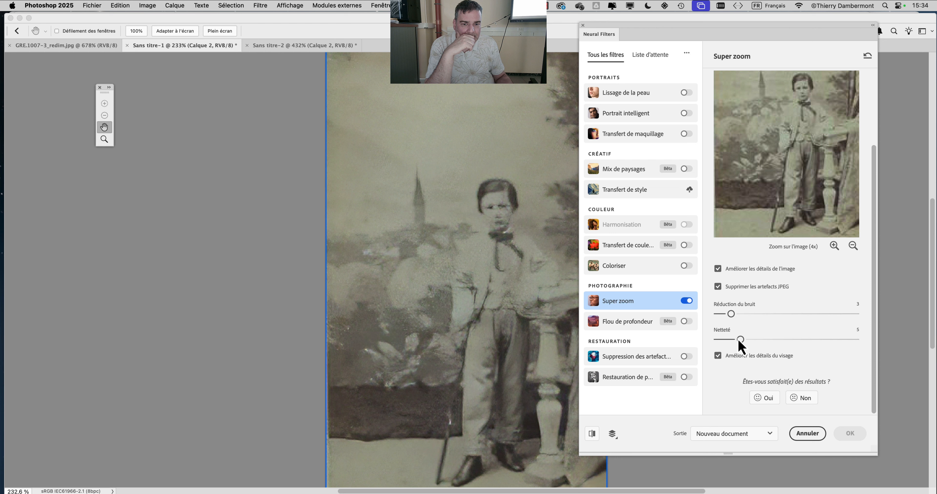
pyautogui.click(823, 339)
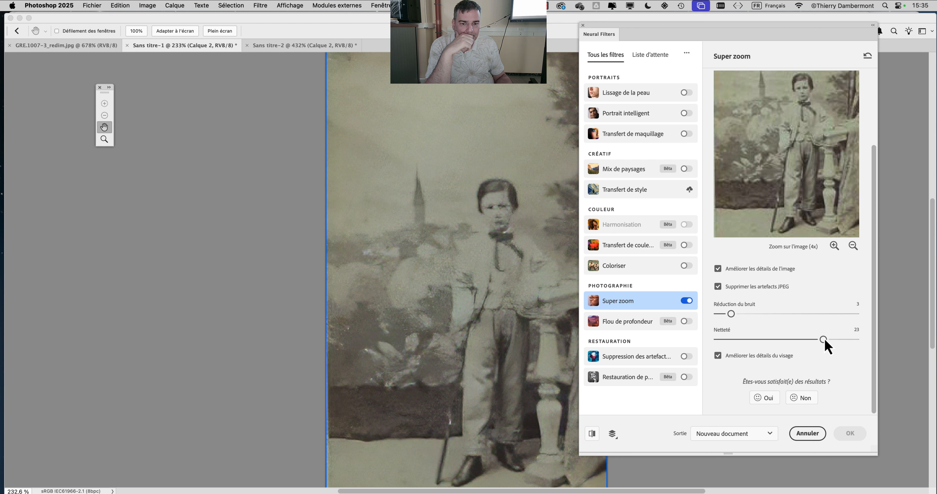
pyautogui.click(718, 356)
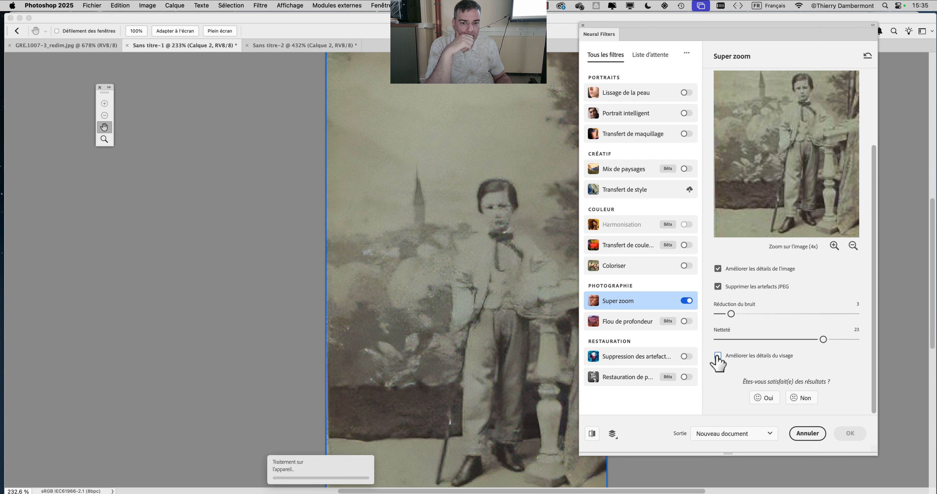
pyautogui.click(718, 357)
pyautogui.click(777, 339)
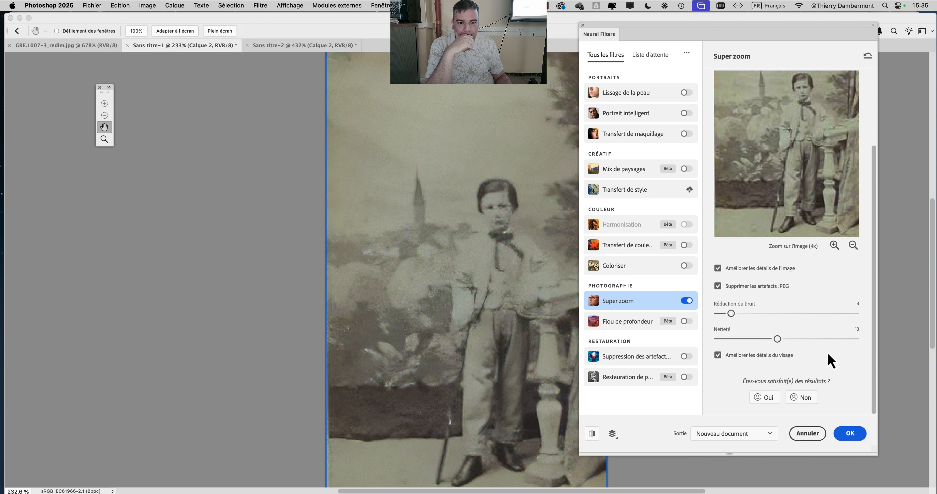
pyautogui.click(850, 434)
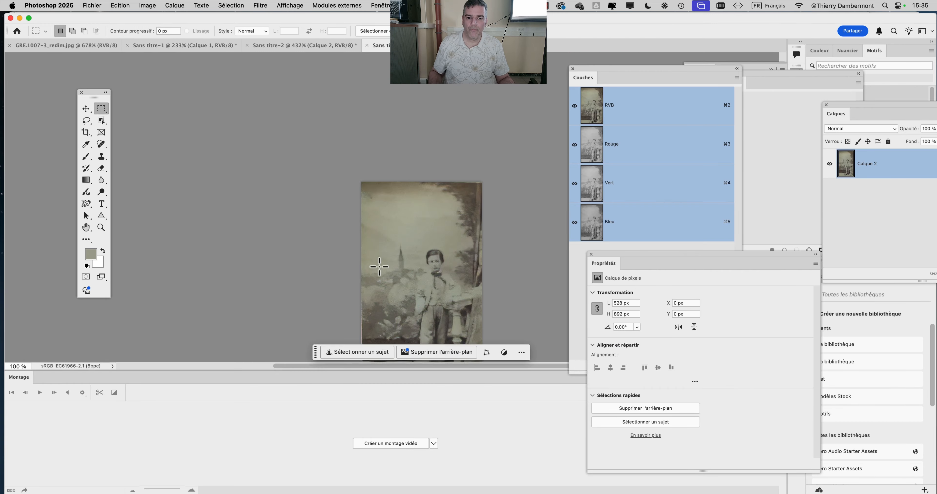
# - Hide the side panels and compare the boy's face and figure up close in the new enlargement and the Sans titre-2 document
pyautogui.hotkey('shift', 'Tab')
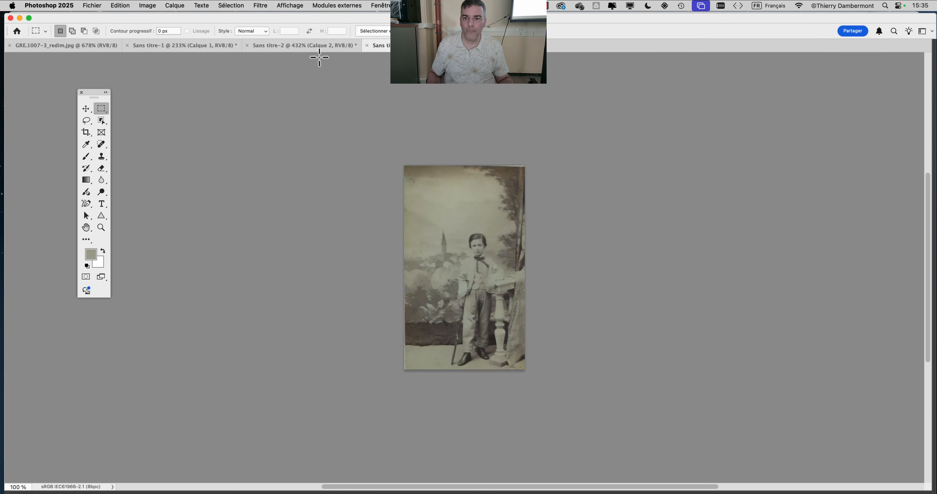
pyautogui.scroll(10, 446, 269)
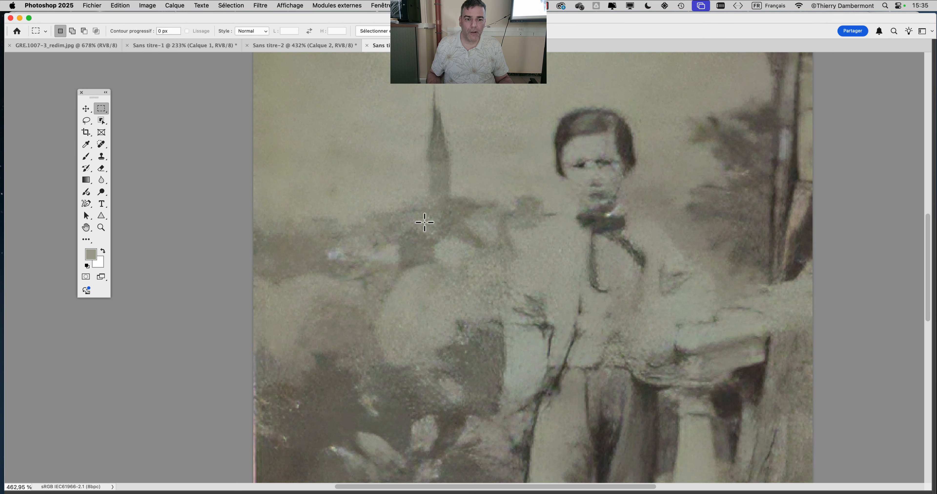
pyautogui.click(306, 45)
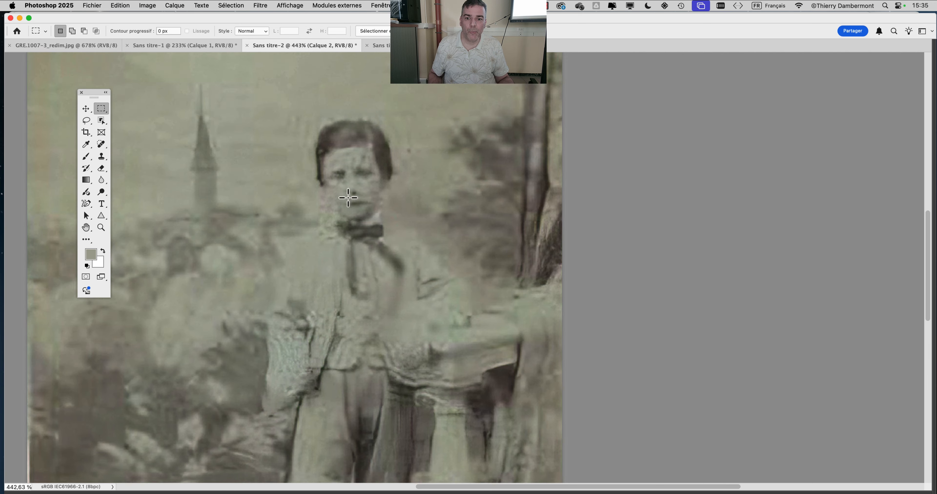
pyautogui.scroll(5, 348, 197)
pyautogui.scroll(-5, 349, 196)
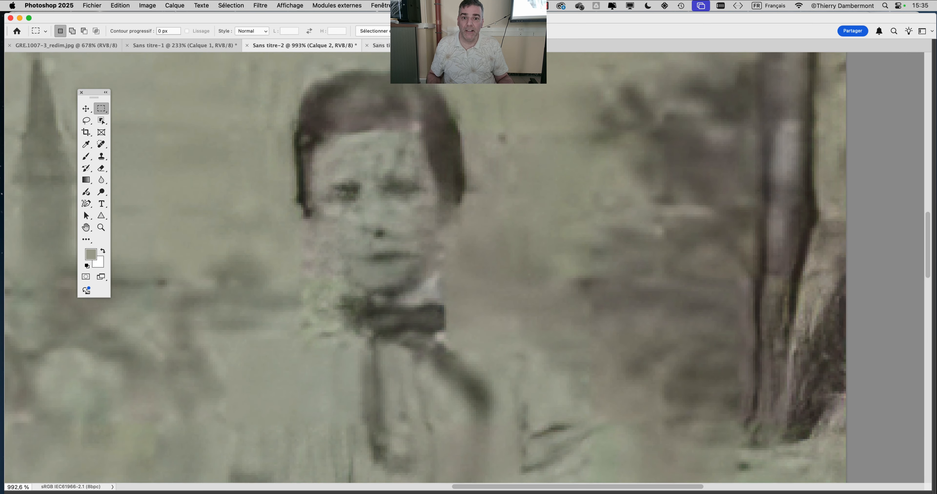
pyautogui.click(378, 45)
pyautogui.scroll(2, 687, 201)
pyautogui.moveTo(673, 260); pyautogui.dragTo(686, 171)
pyautogui.scroll(-2, 686, 184)
pyautogui.scroll(-2, 685, 184)
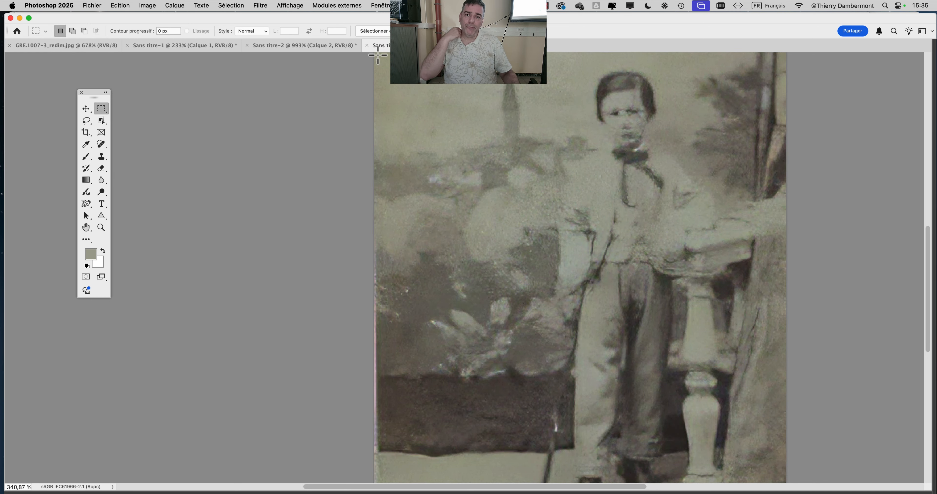
pyautogui.click(263, 6)
pyautogui.click(278, 54)
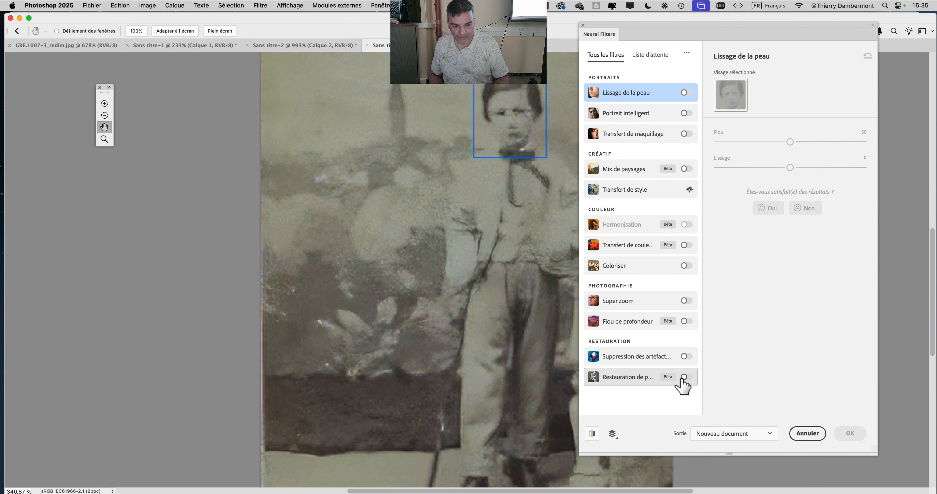
pyautogui.click(811, 434)
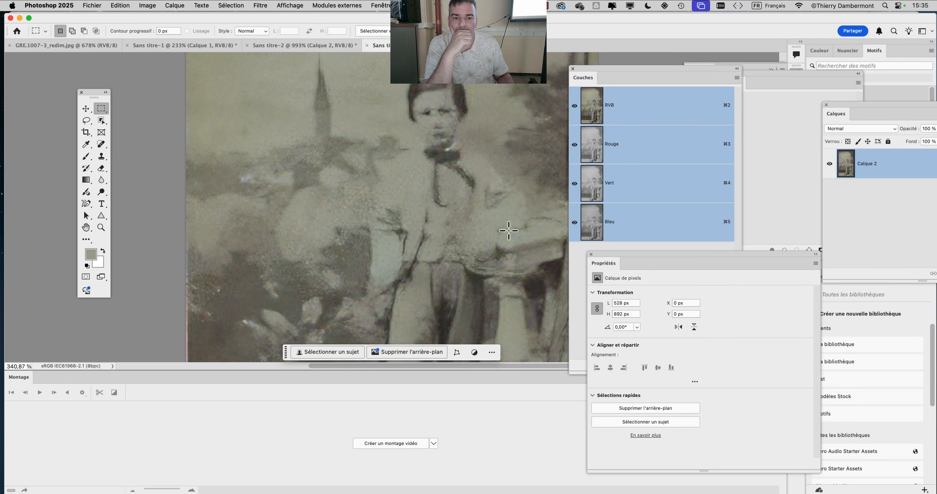
pyautogui.hotkey('shift', 'Tab')
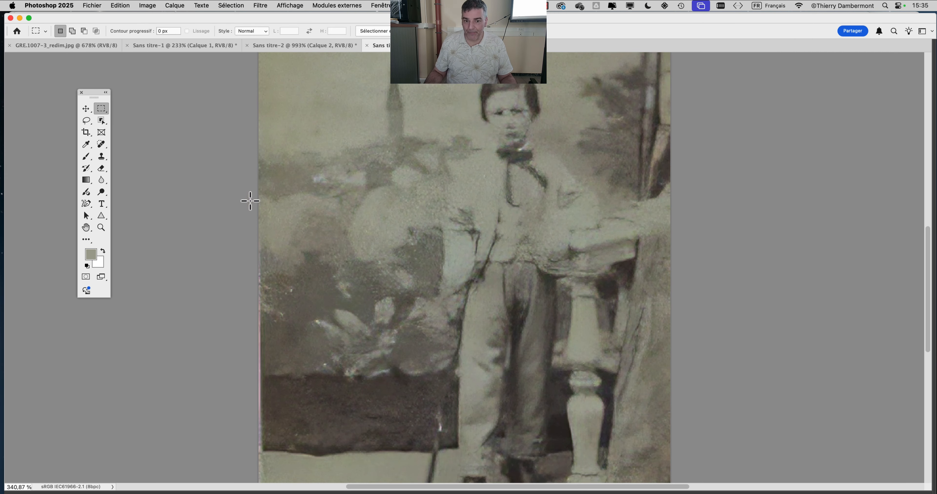
# - Close all open documents, including the enlarged portraits, without saving their changes
pyautogui.press('super+w')
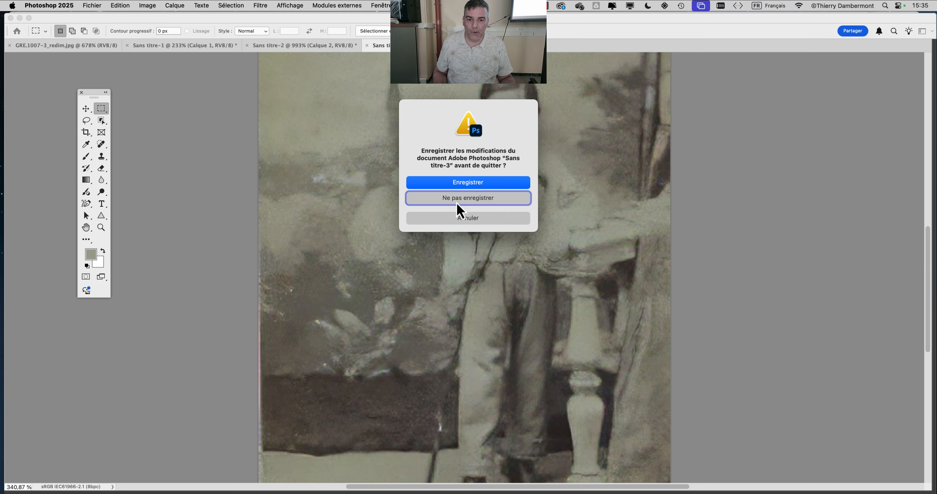
pyautogui.click(459, 204)
pyautogui.press('super+q')
pyautogui.click(473, 200)
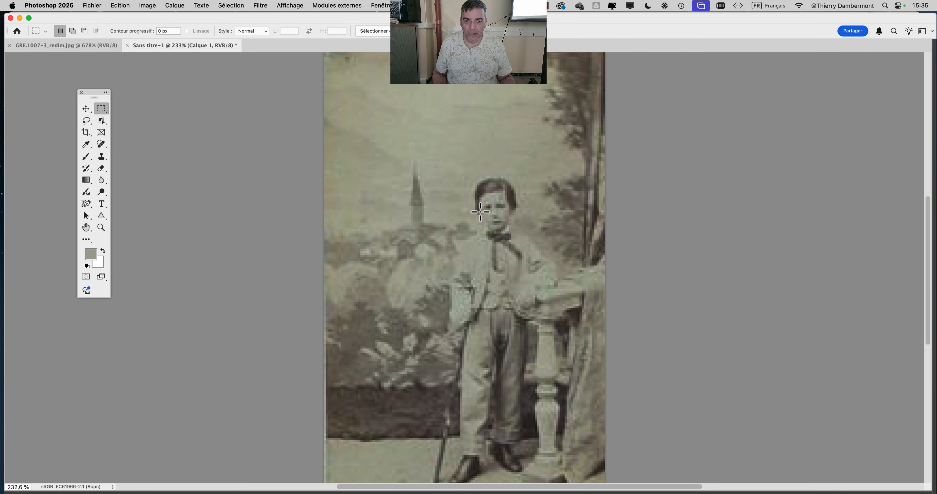
pyautogui.click(487, 200)
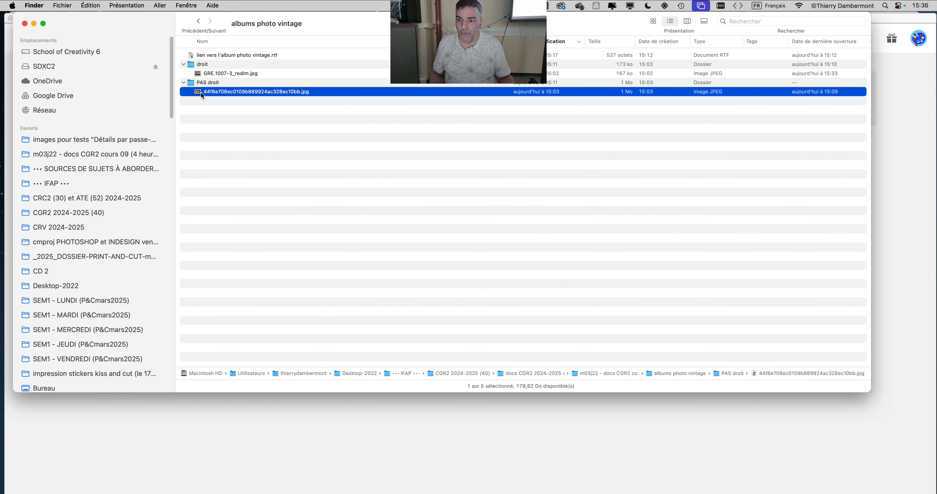
# - Switch to Finder and open the 44f6e708ec0109b889924ac328ec10bb.jpg album photo from the PAS droit folder in Photoshop 2025
pyautogui.rightClick(200, 92)
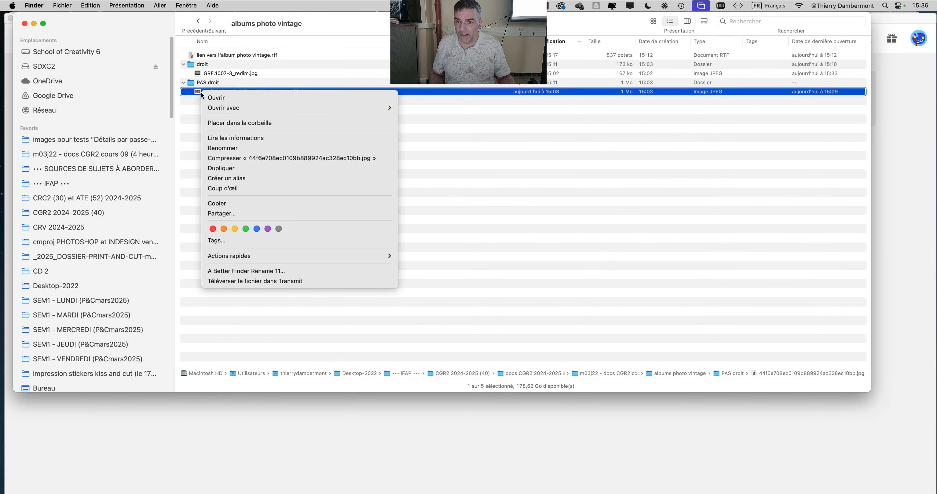
pyautogui.moveTo(236, 109)
pyautogui.click(493, 218)
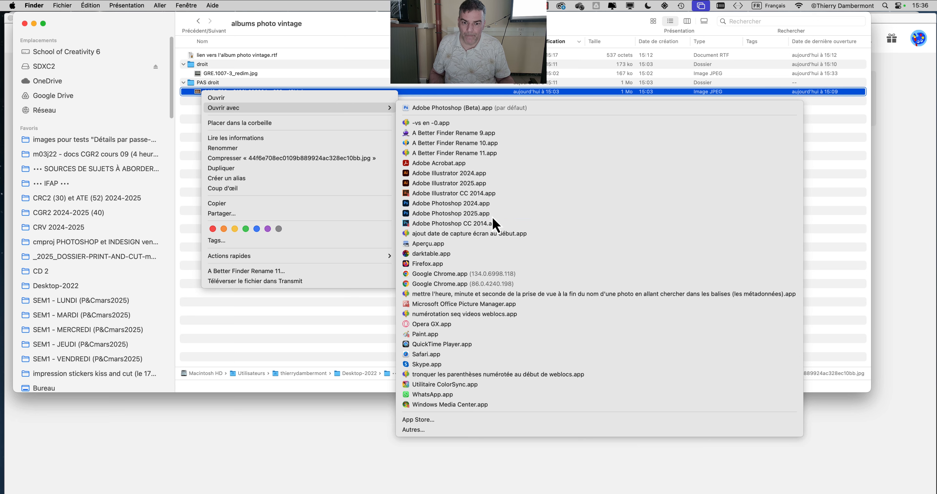
pyautogui.scroll(4, 415, 198)
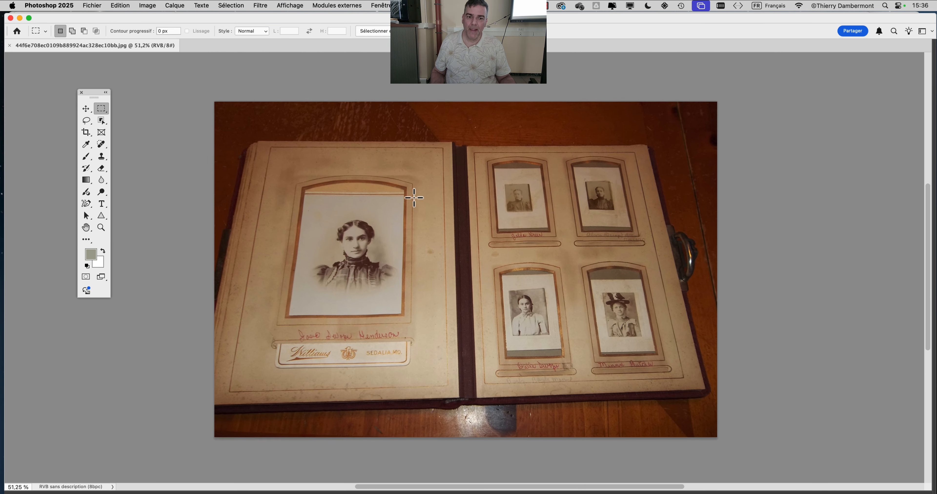
pyautogui.moveTo(349, 234); pyautogui.dragTo(352, 207)
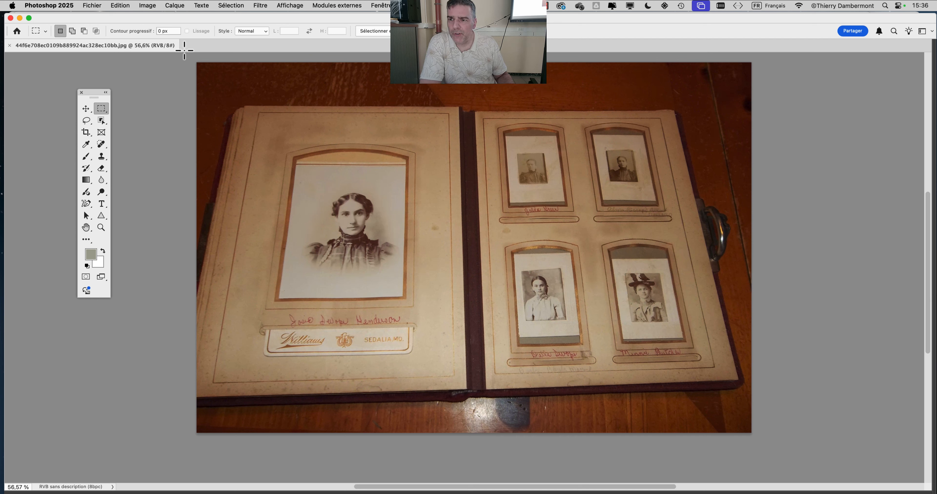
# - Try to separate the album's portraits automatically with Crop and Straighten Photos
pyautogui.click(92, 5)
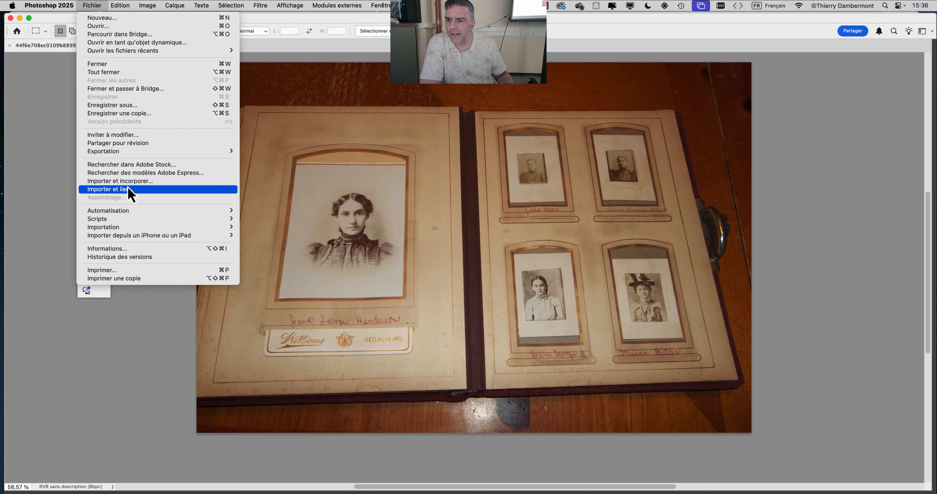
pyautogui.moveTo(130, 220)
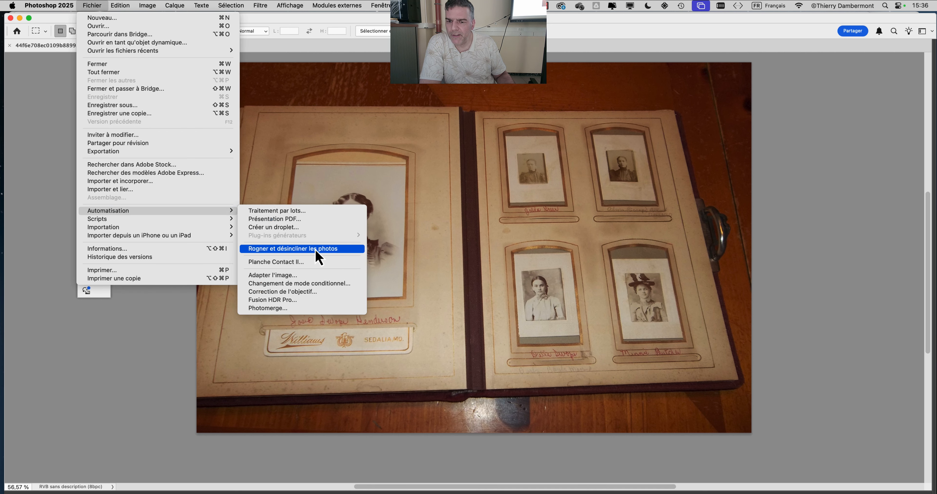
pyautogui.click(319, 258)
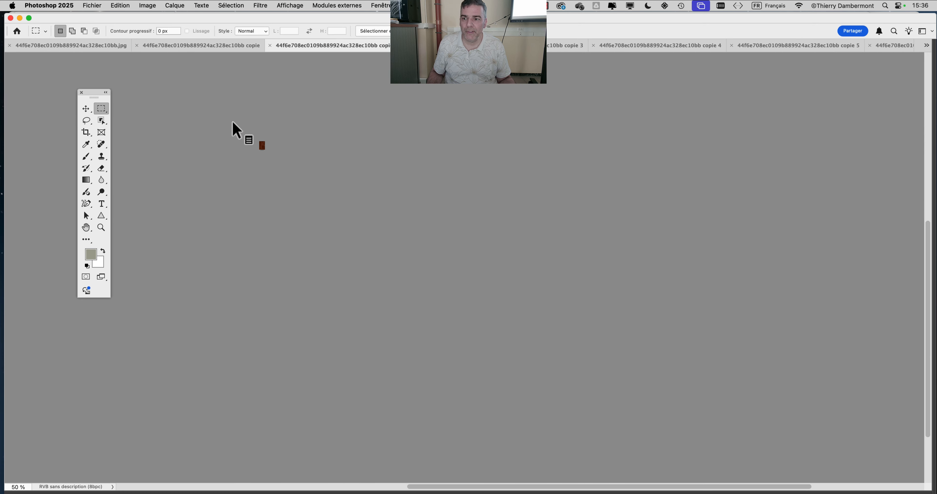
# - Close every generated copy without saving, keeping only the original album photo open
pyautogui.click(78, 47)
pyautogui.rightClick(78, 47)
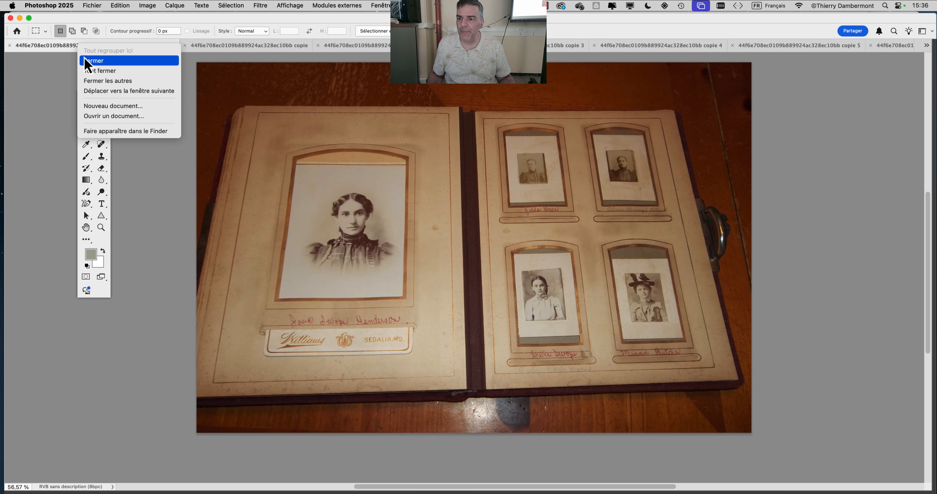
pyautogui.click(100, 81)
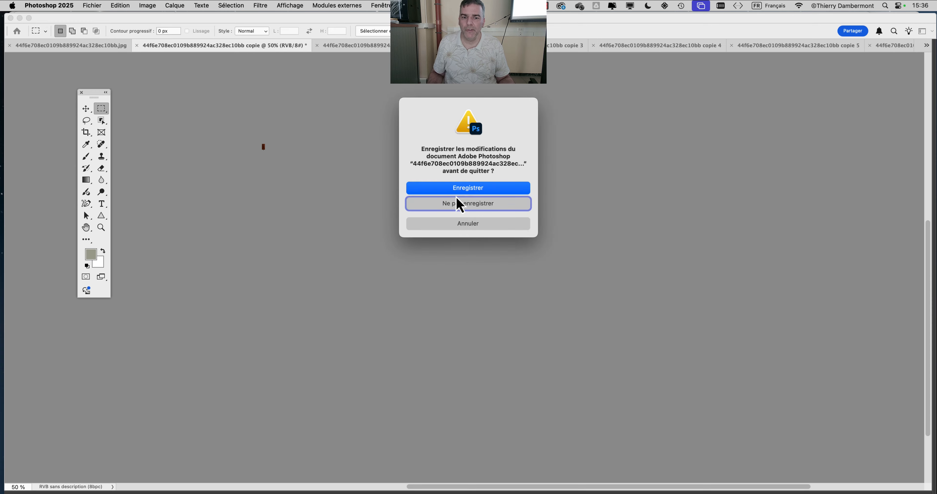
pyautogui.click(461, 205)
pyautogui.click(461, 206)
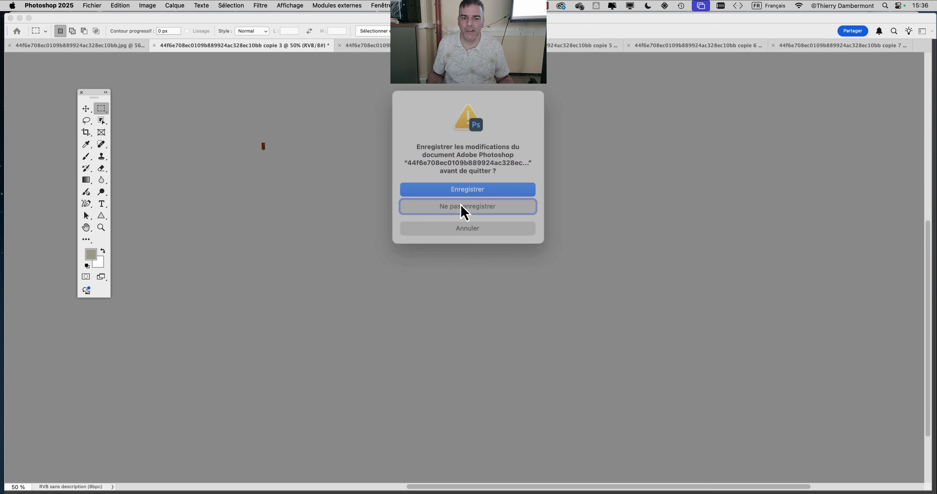
pyautogui.click(461, 206)
pyautogui.click(461, 205)
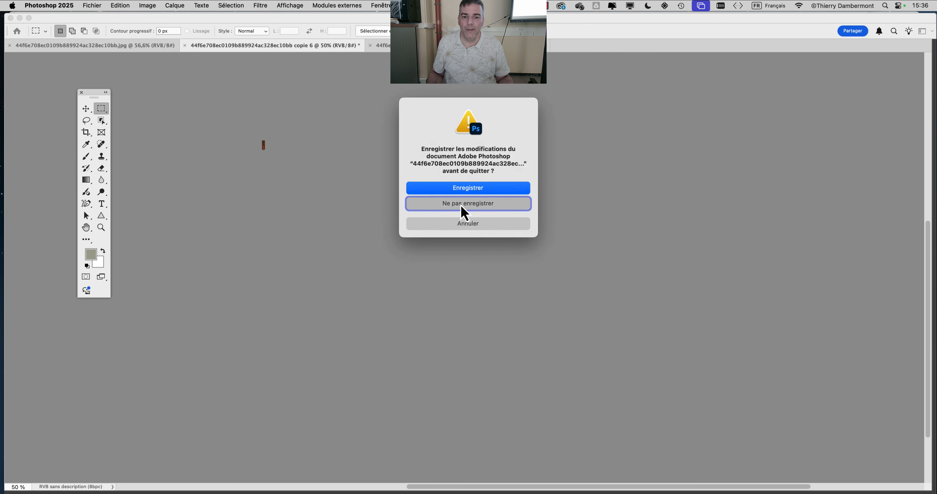
pyautogui.click(460, 205)
pyautogui.click(460, 204)
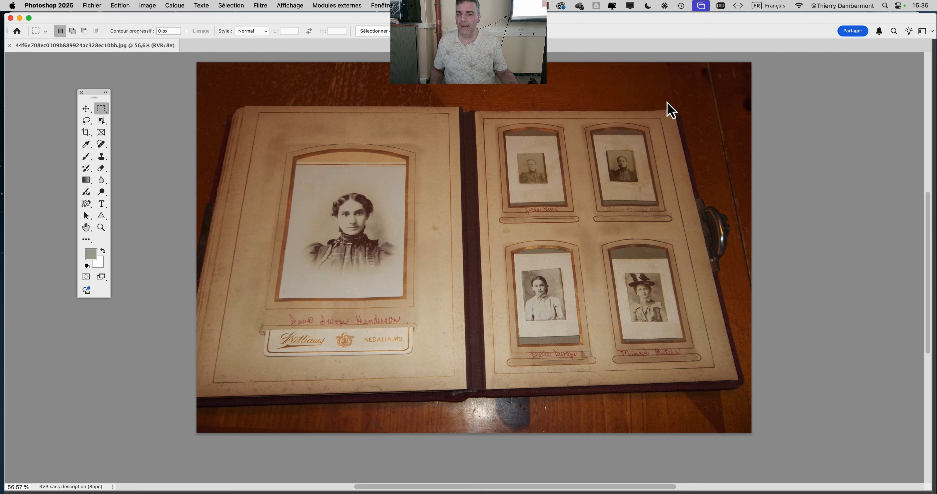
# - Outline both album pages with the Perspective Crop tool, placing its four corners just inside the printed page borders
pyautogui.moveTo(91, 98); pyautogui.dragTo(68, 85)
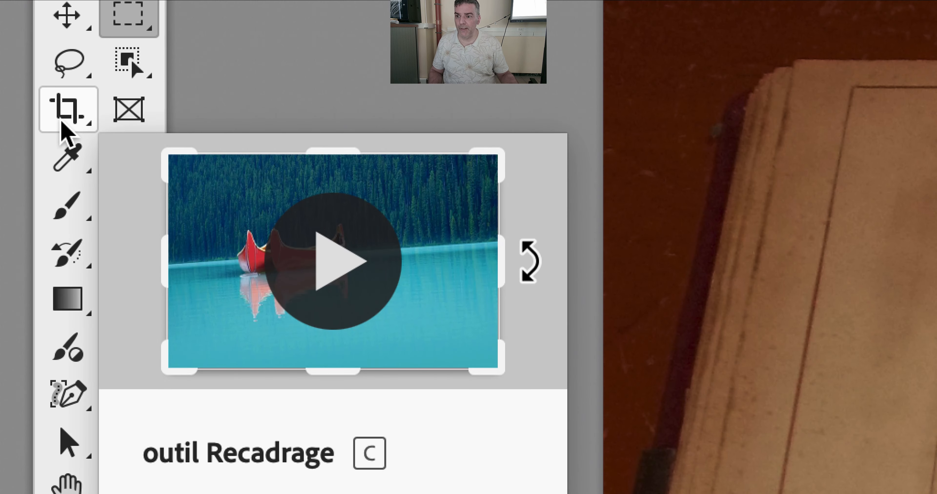
pyautogui.click(61, 122)
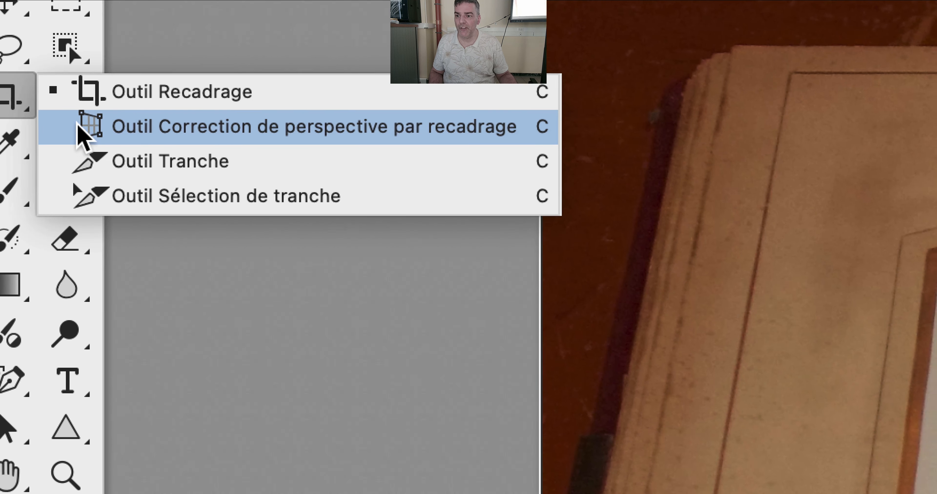
pyautogui.click(82, 130)
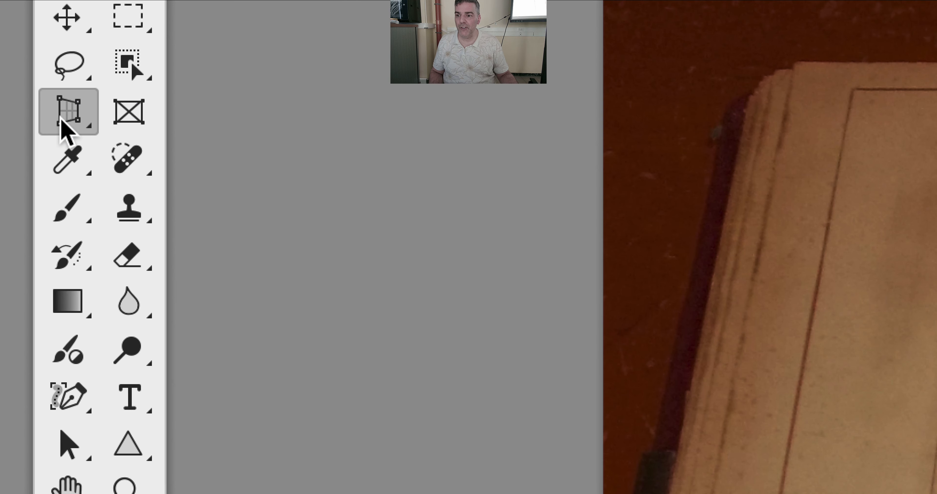
pyautogui.click(61, 121)
pyautogui.click(118, 143)
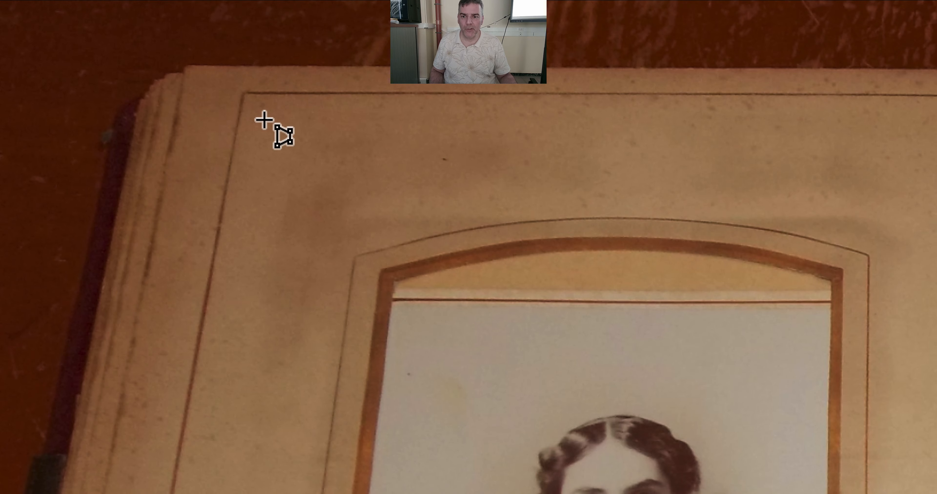
pyautogui.click(265, 120)
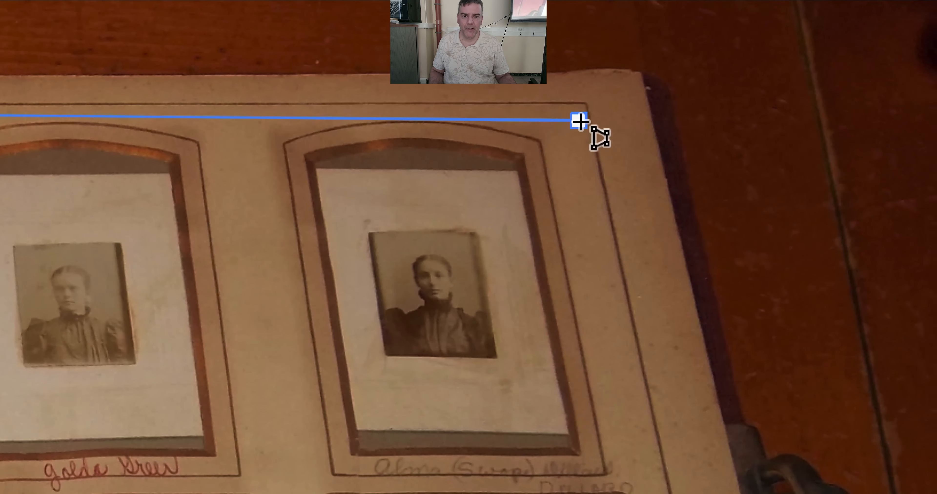
pyautogui.click(579, 122)
pyautogui.scroll(-3, 586, 136)
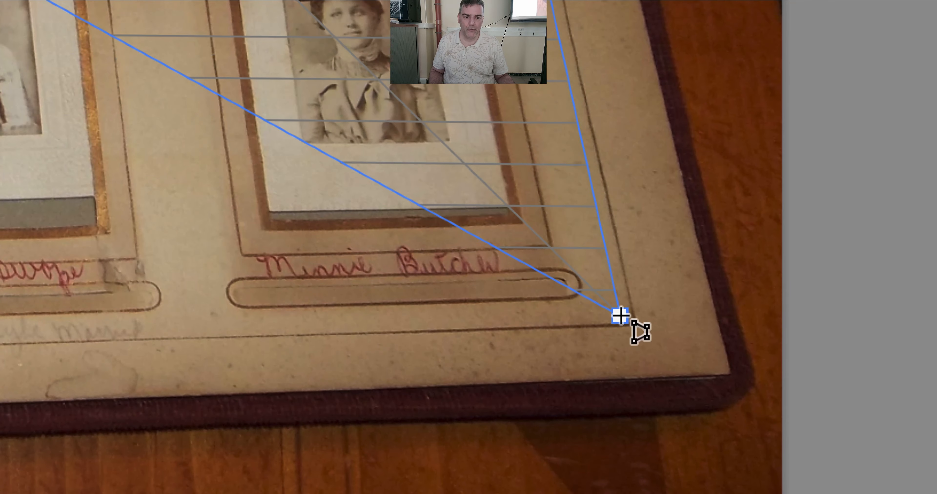
pyautogui.click(623, 318)
pyautogui.scroll(3, 598, 318)
pyautogui.hscroll(-10, 598, 319)
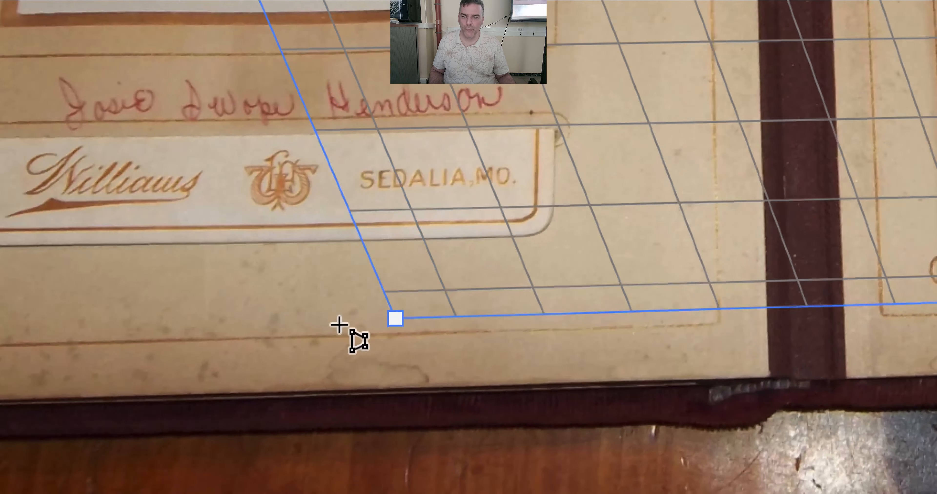
pyautogui.click(227, 327)
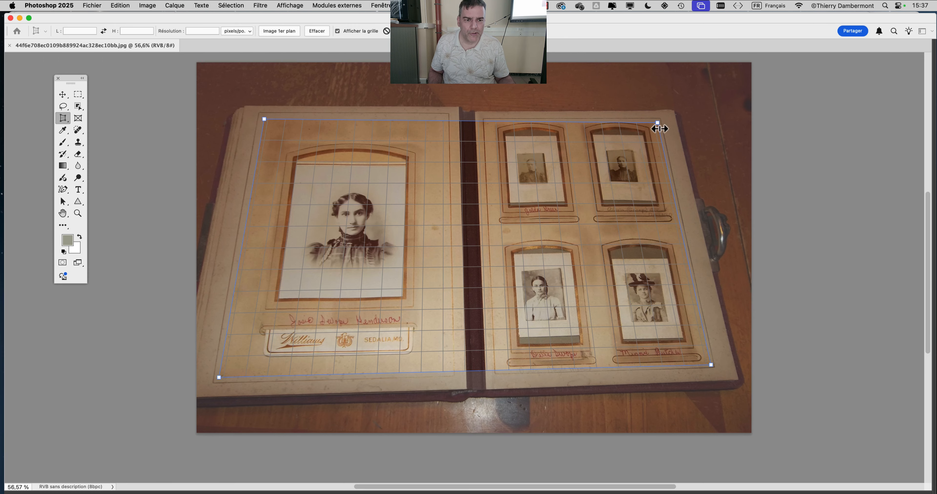
# - Fine-tune the four perspective crop corners to follow the page borders and apply the crop to straighten the album
pyautogui.moveTo(658, 123)
pyautogui.mouseDown()
pyautogui.moveTo(666, 84)
pyautogui.moveTo(683, 114)
pyautogui.moveTo(657, 121)
pyautogui.mouseUp()
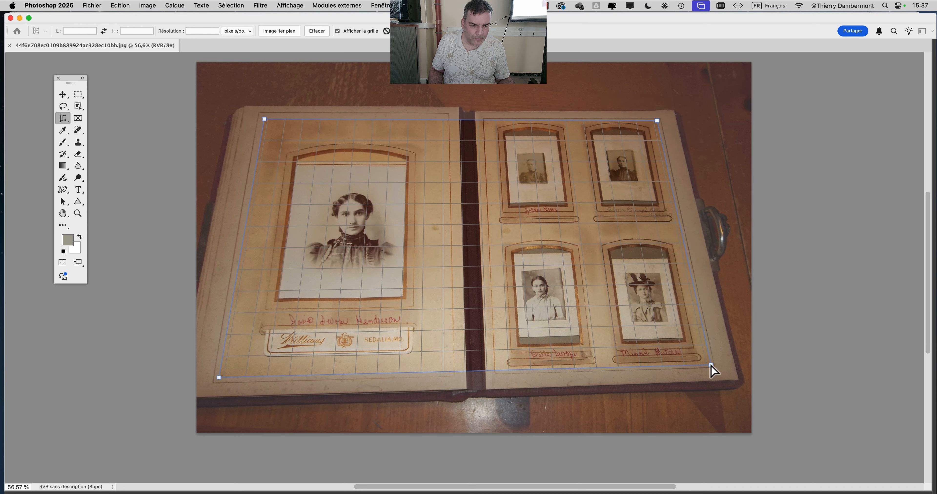
pyautogui.moveTo(711, 365); pyautogui.dragTo(709, 367)
pyautogui.moveTo(219, 378); pyautogui.dragTo(218, 379)
pyautogui.moveTo(265, 120); pyautogui.dragTo(262, 122)
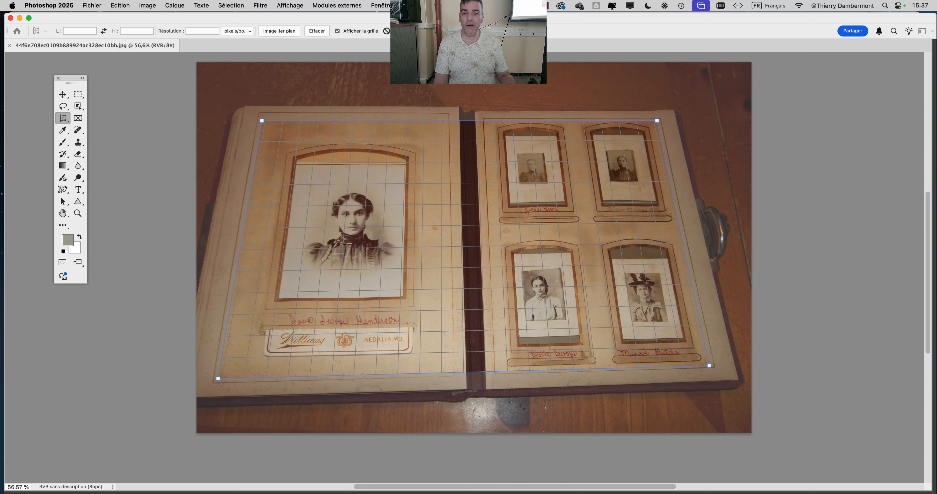
pyautogui.press('Return')
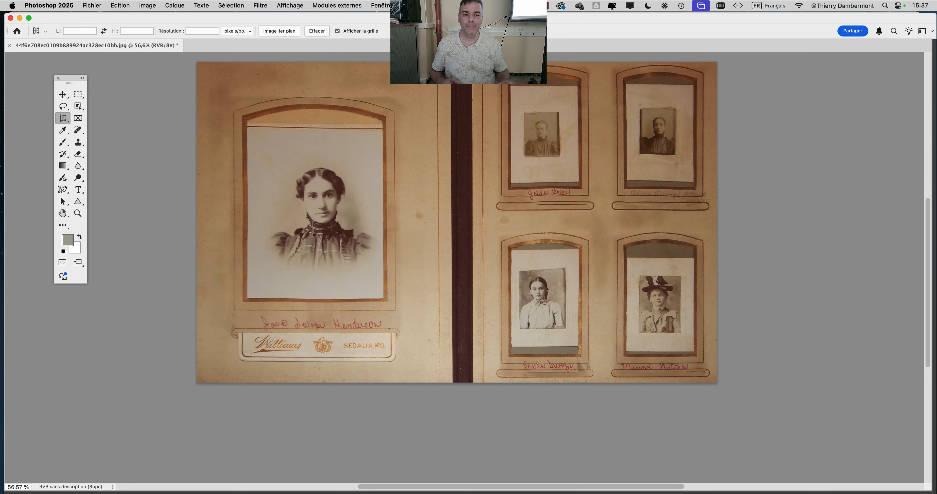
# - Split the straightened album photo into separate portrait documents with Crop and Straighten Photos
pyautogui.moveTo(516, 136); pyautogui.dragTo(487, 171)
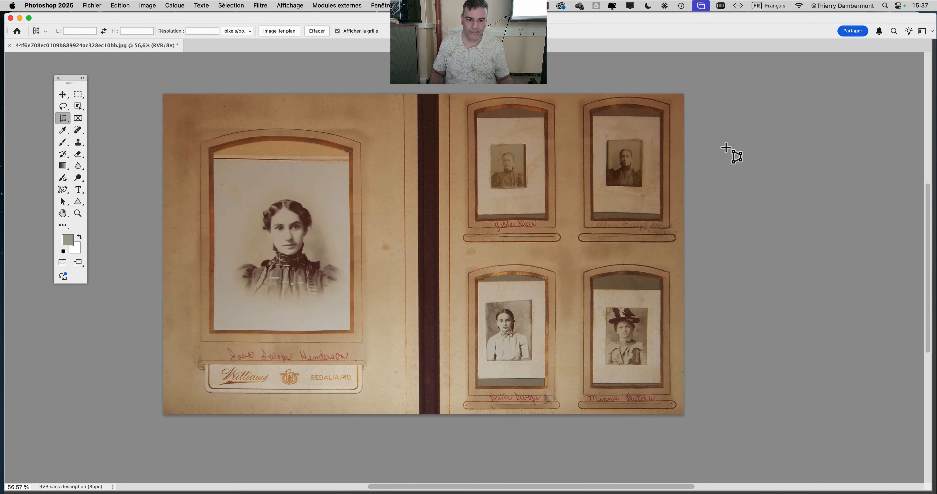
pyautogui.click(99, 6)
pyautogui.moveTo(116, 211)
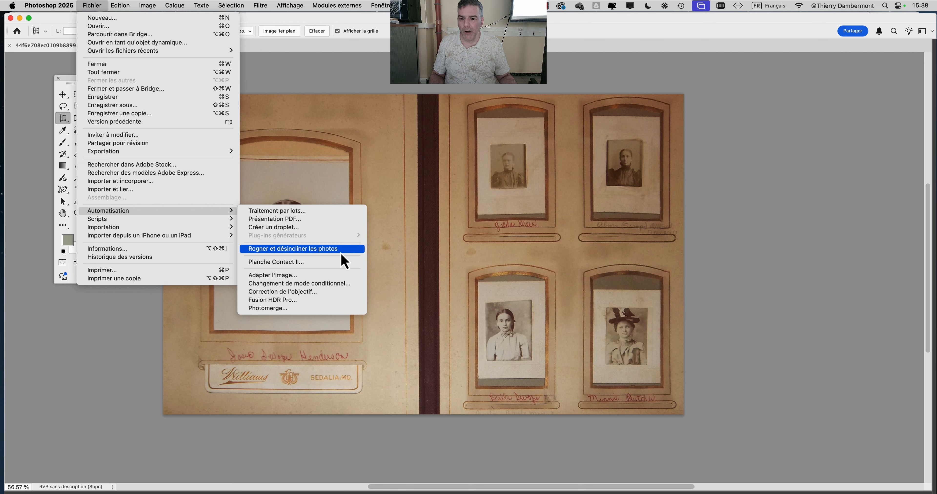
pyautogui.click(341, 251)
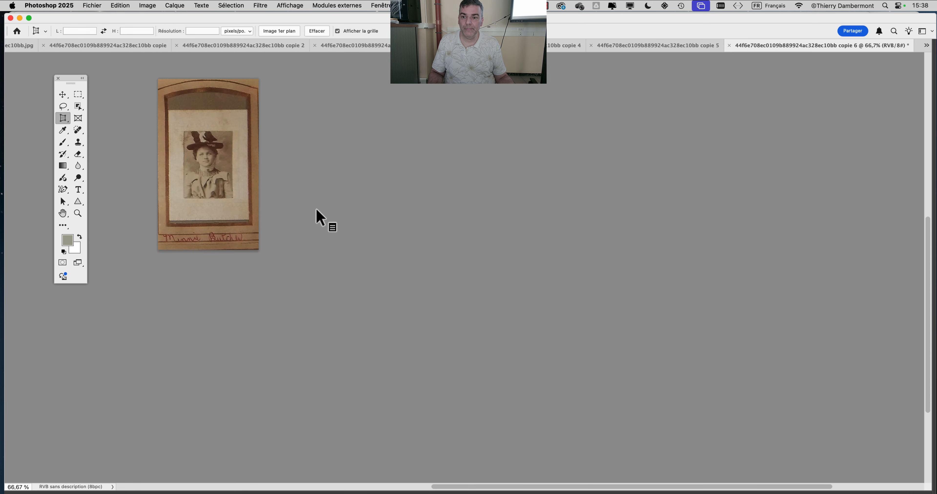
# - Examine the extracted copies one after another, enlarging the portraits and comparing them with the straightened album photo
pyautogui.moveTo(271, 188); pyautogui.dragTo(429, 232)
pyautogui.scroll(5, 326, 206)
pyautogui.scroll(2, 326, 206)
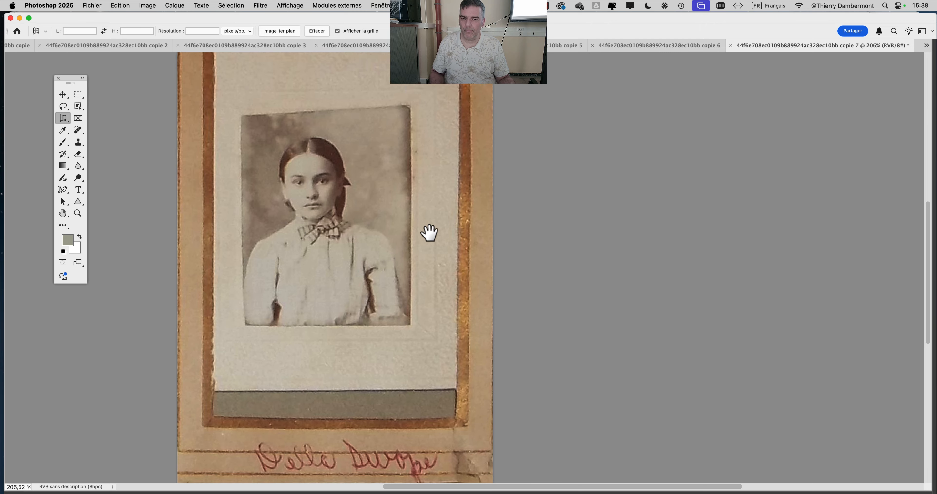
pyautogui.hotkey('ctrl', 'Tab')
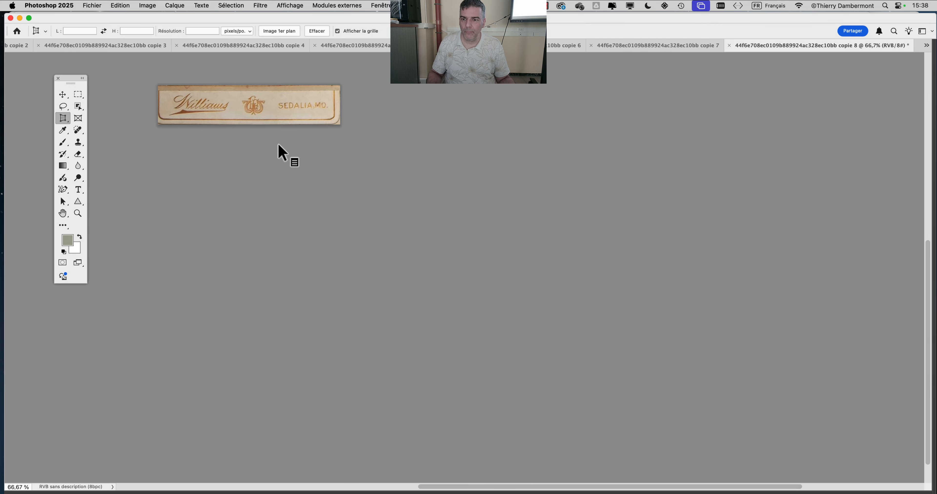
pyautogui.hotkey('ctrl', 'Tab')
pyautogui.scroll(4, 320, 196)
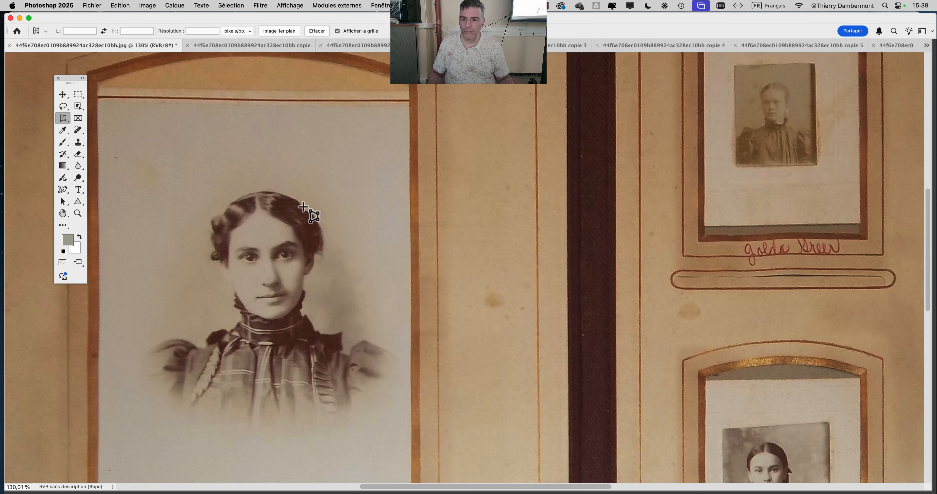
pyautogui.moveTo(391, 228); pyautogui.dragTo(467, 198)
pyautogui.scroll(1, 498, 215)
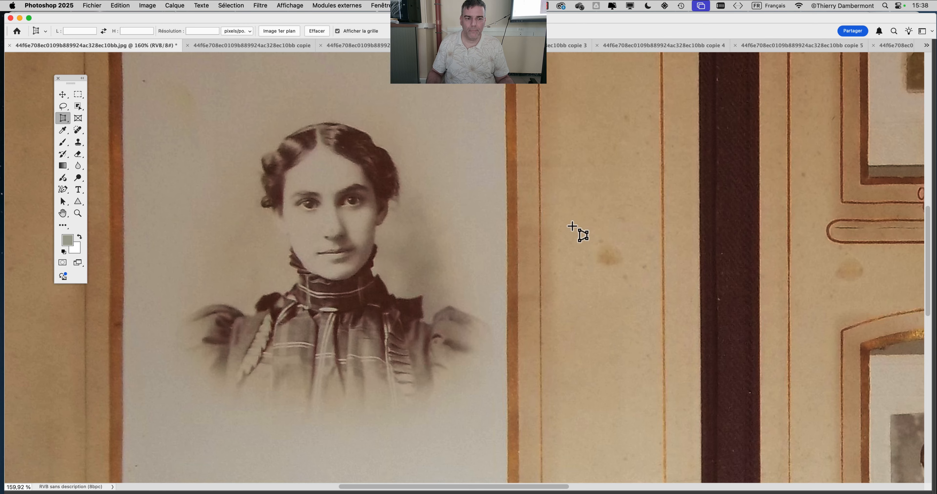
pyautogui.hotkey('ctrl', 'Tab')
pyautogui.scroll(6, 241, 171)
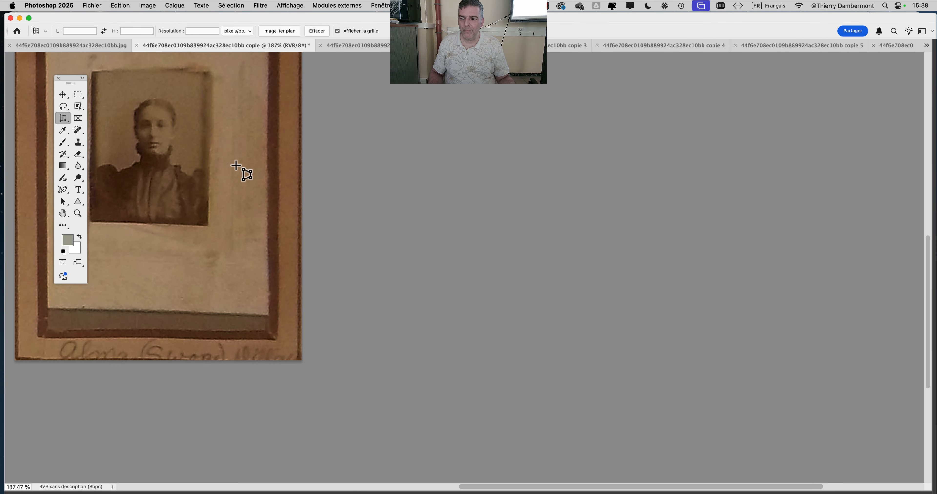
pyautogui.moveTo(218, 173); pyautogui.dragTo(469, 216)
pyautogui.scroll(-6, 468, 218)
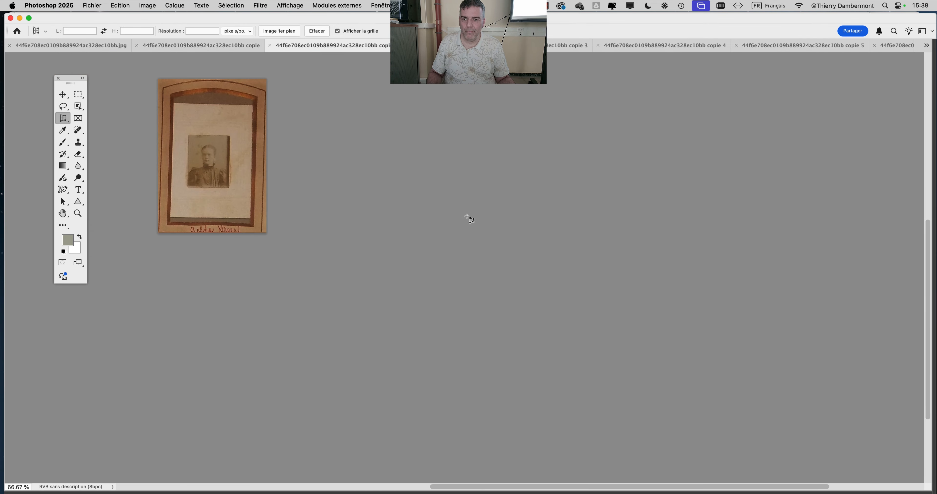
pyautogui.hotkey('ctrl', 'Tab')
pyautogui.scroll(-2, 497, 218)
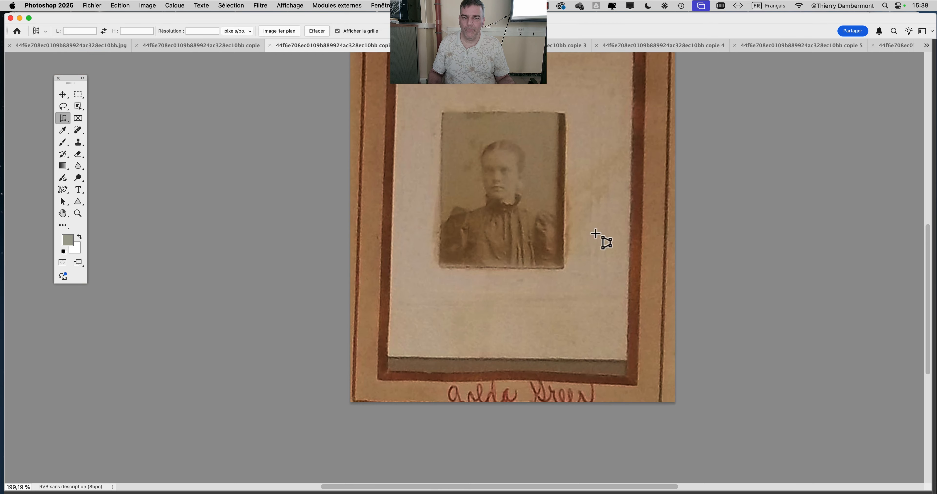
pyautogui.hotkey('ctrl', 'Tab')
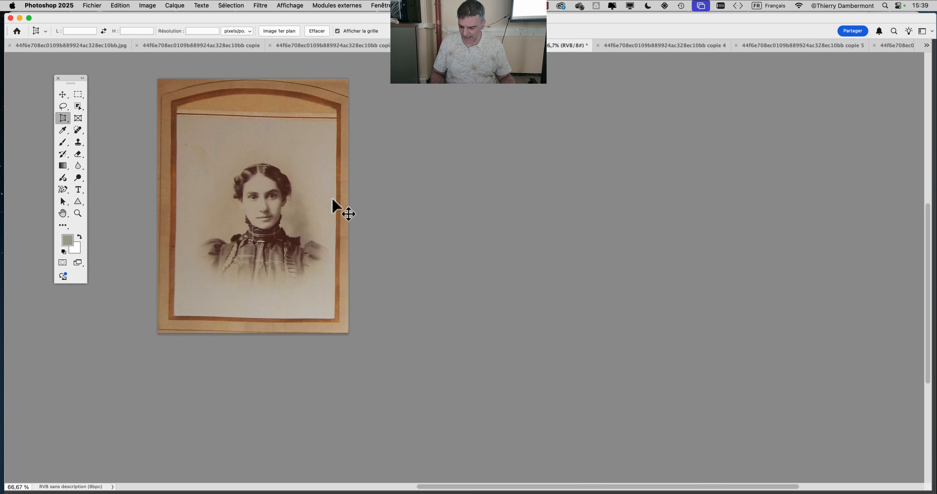
# - Close the straightened album photo and all of its extracted copies, discarding the changes in each
pyautogui.press('super+q')
pyautogui.click(471, 207)
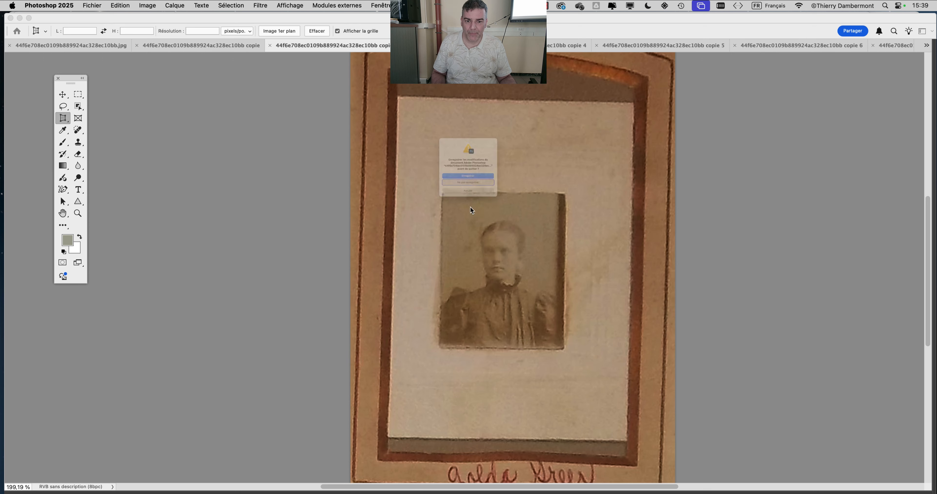
pyautogui.click(472, 204)
pyautogui.click(473, 205)
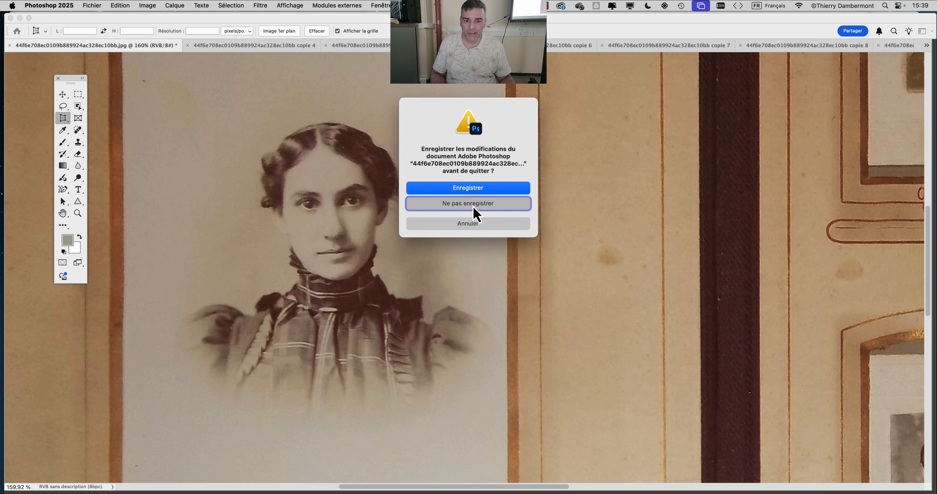
pyautogui.click(472, 207)
pyautogui.click(472, 207)
pyautogui.click(472, 207)
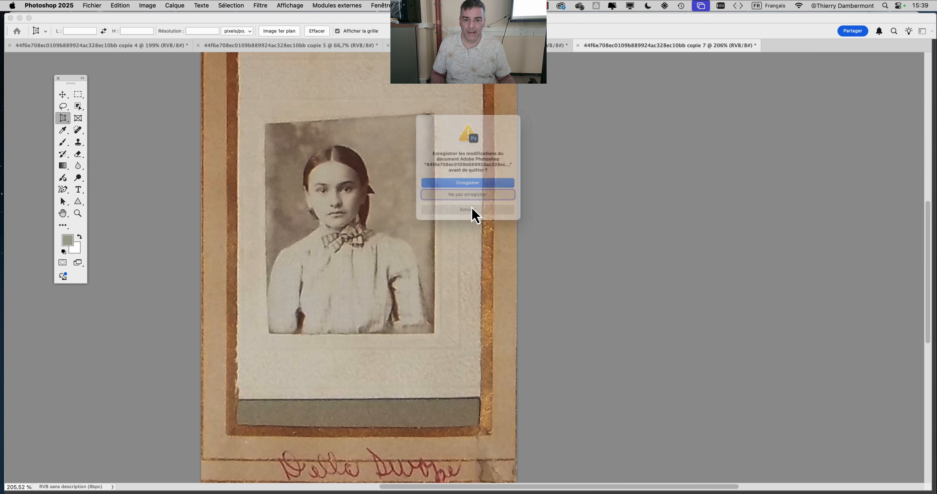
pyautogui.click(472, 207)
pyautogui.click(472, 207)
pyautogui.click(472, 208)
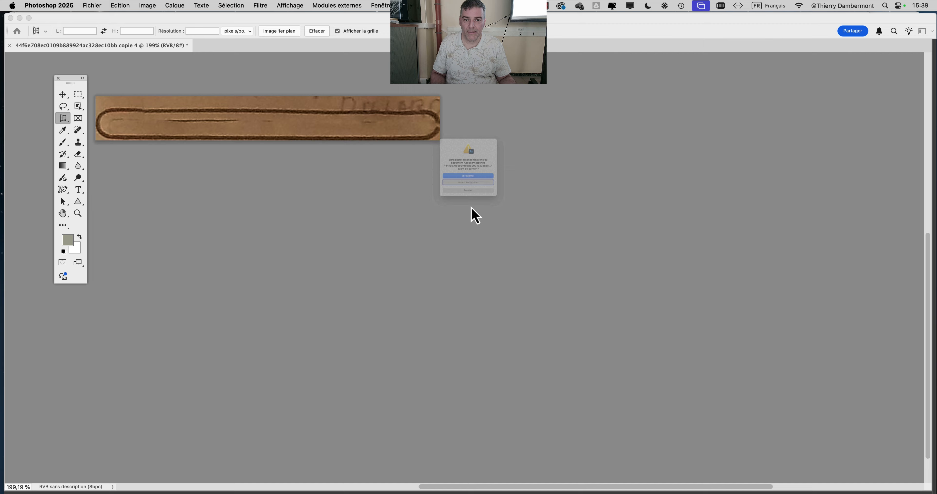
pyautogui.click(472, 207)
# - Switch to Finder and open GRE.1007-3_redim.jpg from the droit folder in Photoshop 2025
pyautogui.press('super+Tab')
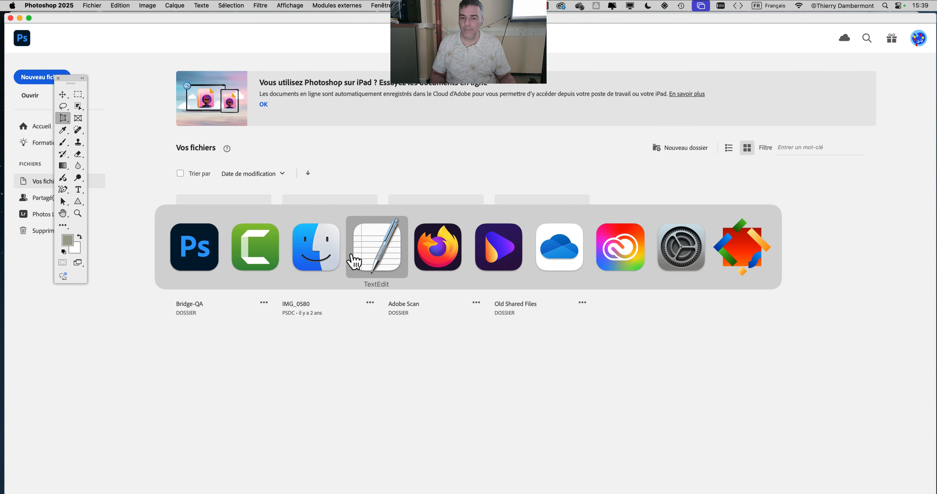
pyautogui.click(317, 255)
pyautogui.click(210, 73)
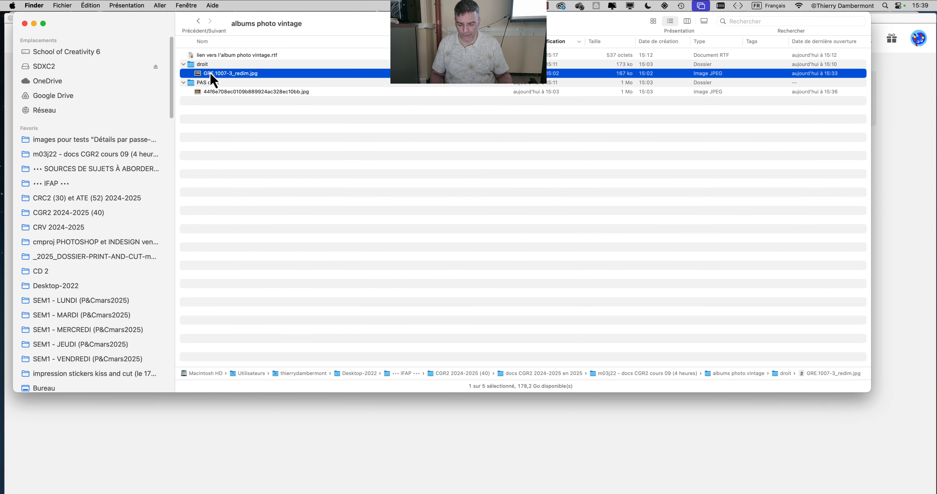
pyautogui.rightClick(230, 77)
pyautogui.moveTo(251, 90)
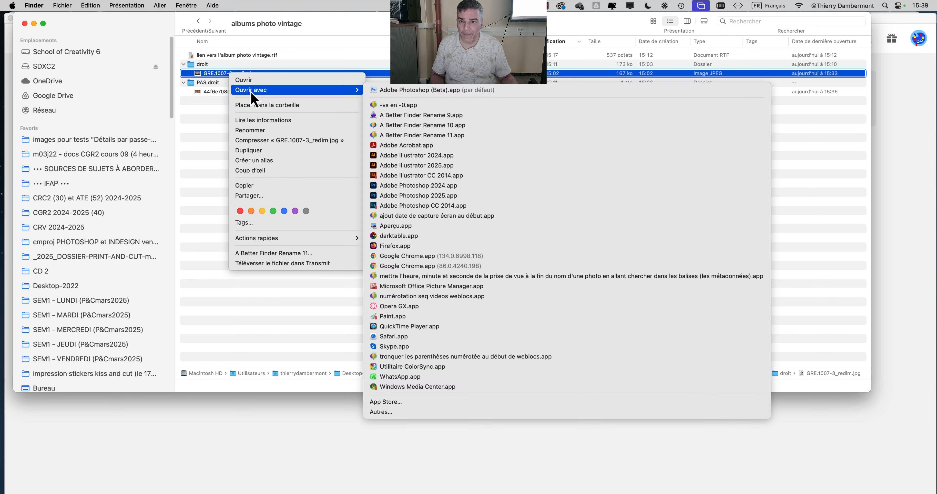
pyautogui.click(472, 193)
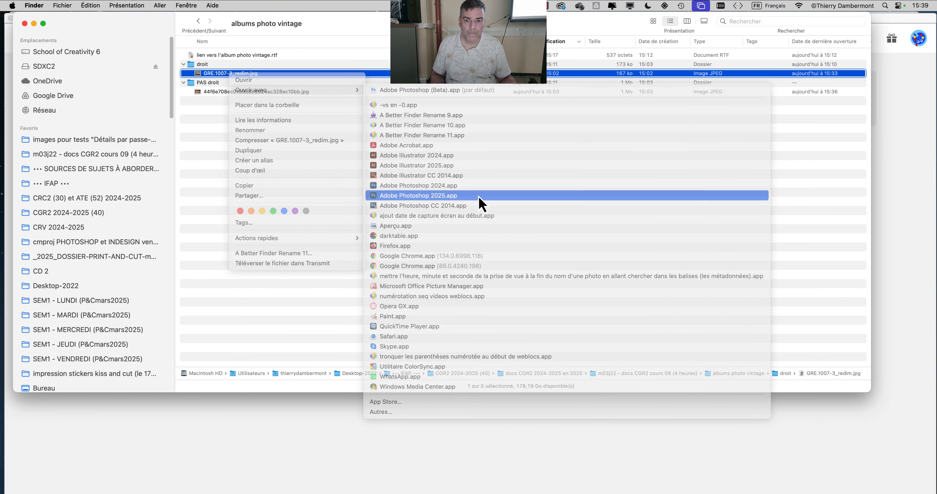
# - Outline the two portraits on the left album page with a four-corner Perspective Crop frame just outside their embossed borders
pyautogui.hscroll(3, 476, 271)
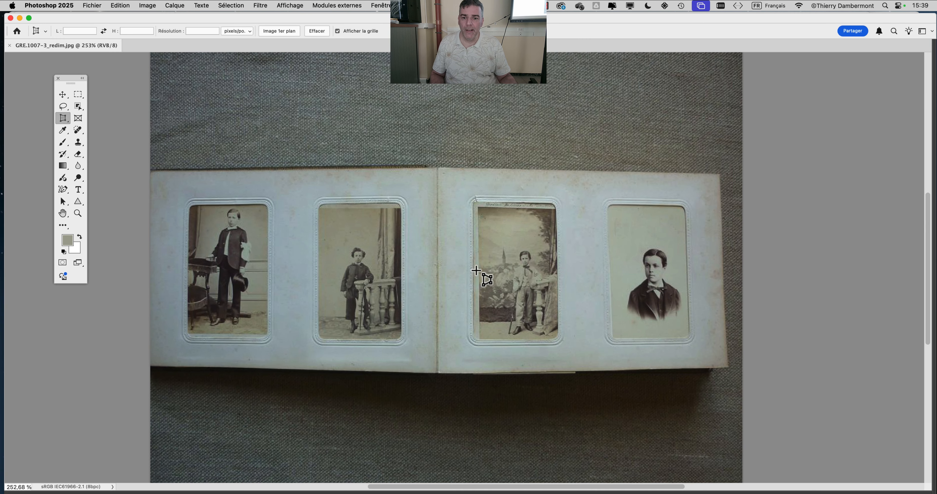
pyautogui.scroll(2, 397, 247)
pyautogui.scroll(3, 353, 214)
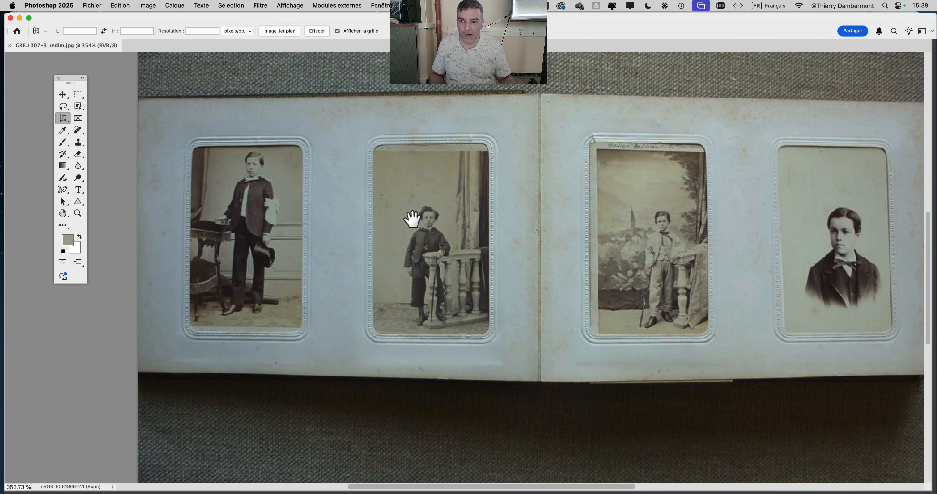
pyautogui.hscroll(-5, 408, 213)
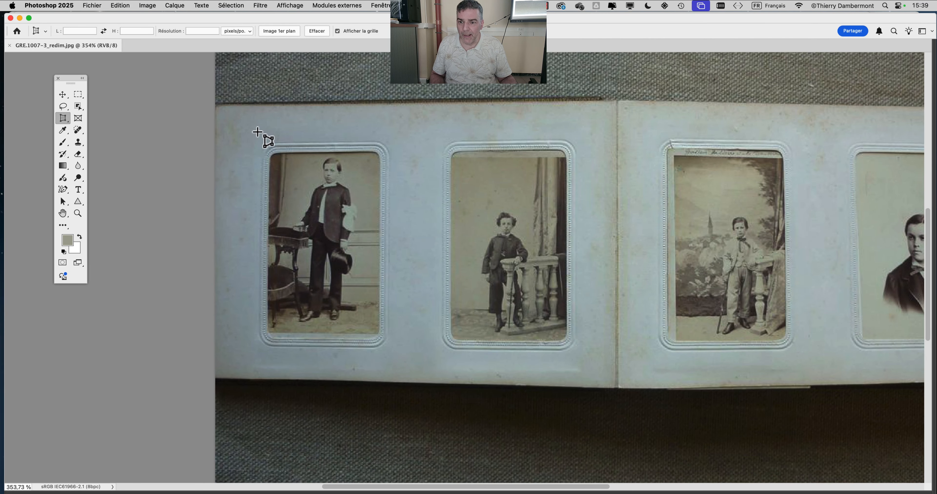
pyautogui.click(255, 135)
pyautogui.click(584, 124)
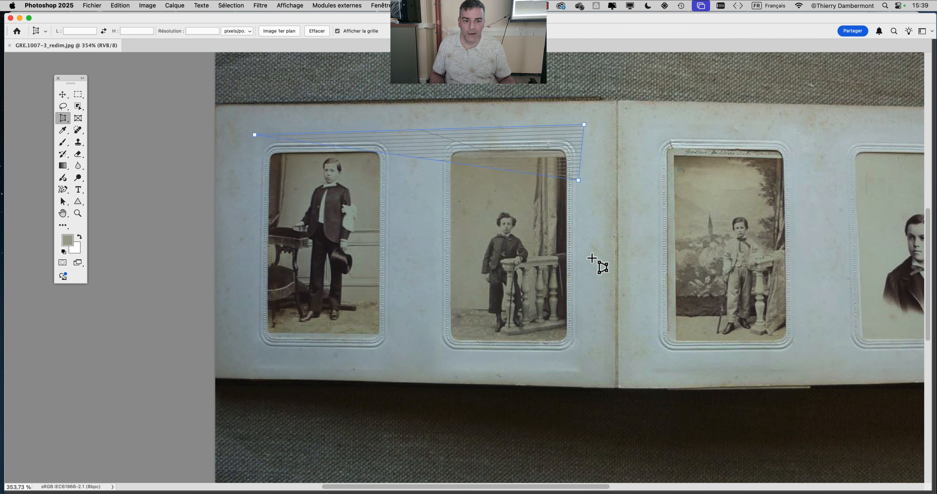
pyautogui.click(582, 356)
pyautogui.click(271, 373)
# - Fine-tune the corners of the perspective frame to follow the embossed borders of the left page's portraits and apply the crop
pyautogui.moveTo(258, 370)
pyautogui.mouseDown()
pyautogui.moveTo(243, 352)
pyautogui.moveTo(250, 357)
pyautogui.mouseUp()
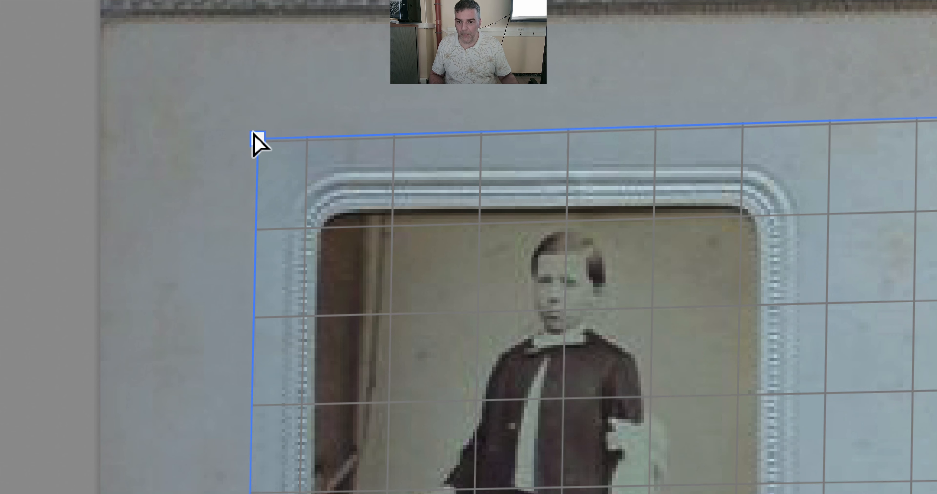
pyautogui.moveTo(257, 143); pyautogui.dragTo(253, 140)
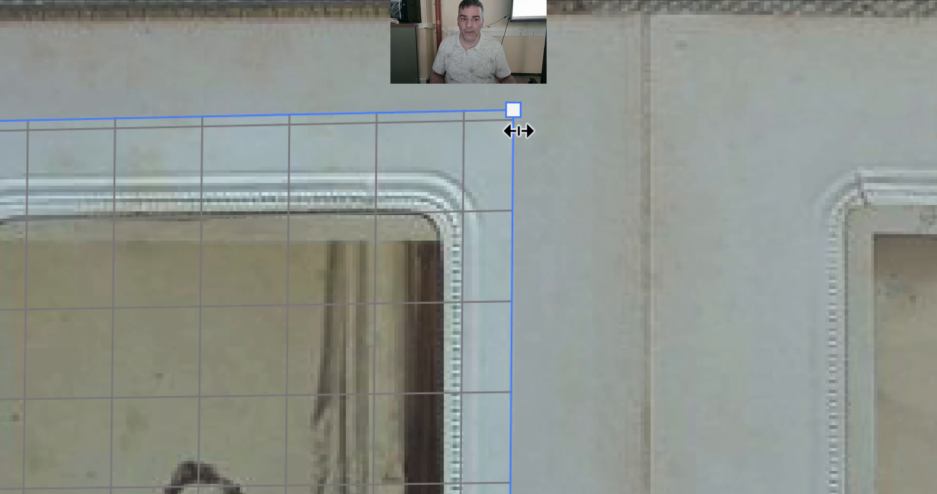
pyautogui.moveTo(521, 138); pyautogui.dragTo(523, 142)
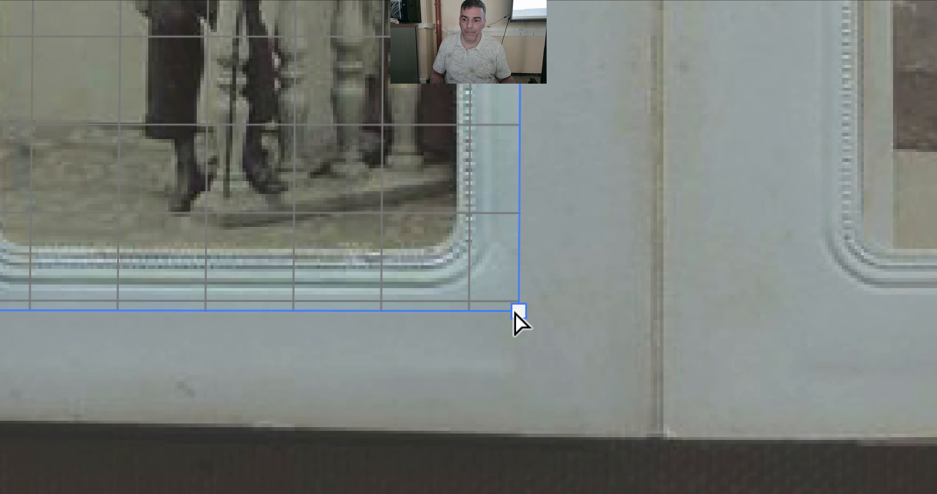
pyautogui.moveTo(518, 313); pyautogui.dragTo(515, 316)
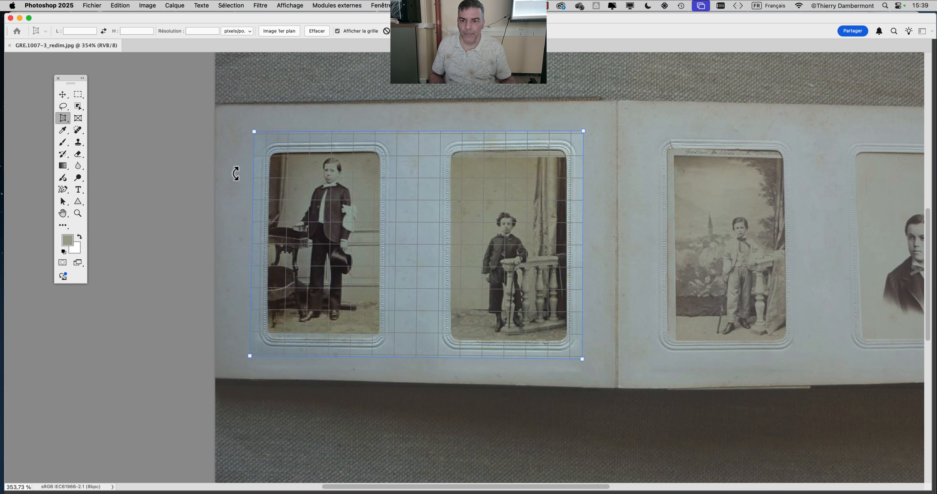
pyautogui.moveTo(254, 133); pyautogui.dragTo(253, 136)
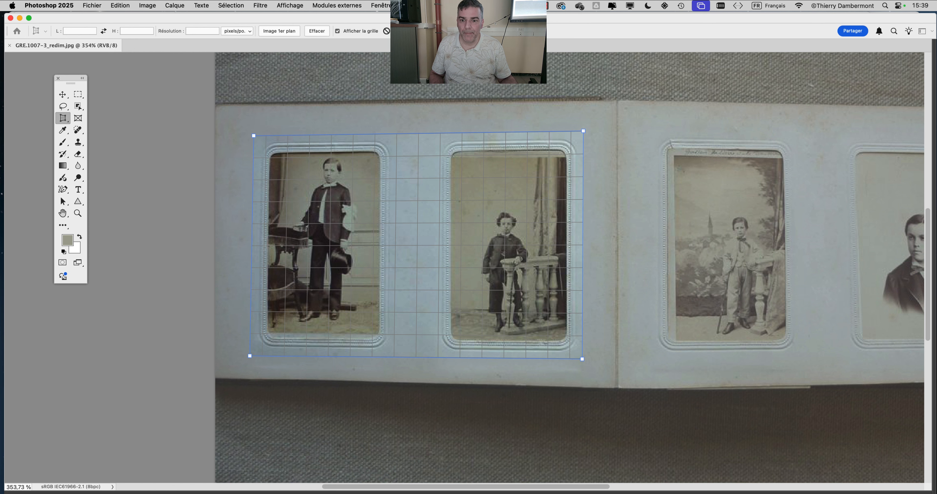
pyautogui.press('Return')
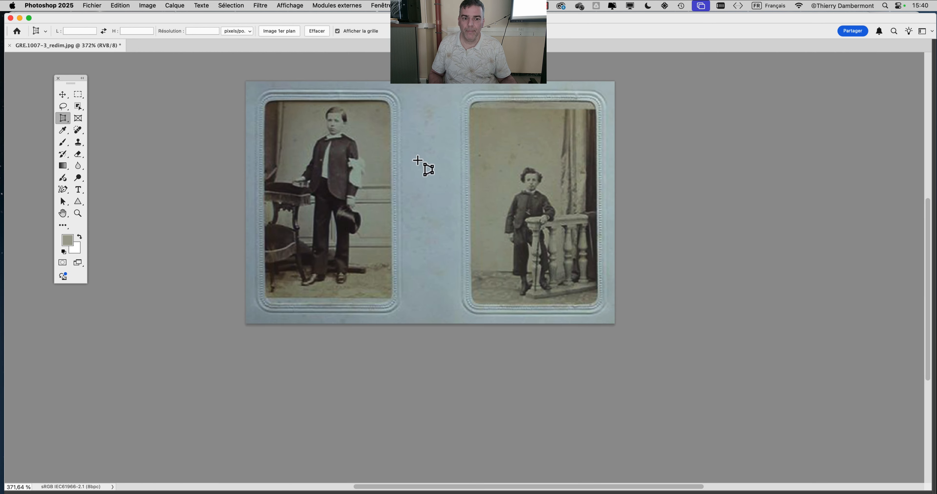
# - Split the cropped left page into separate portrait documents with Crop and Straighten Photos
pyautogui.click(84, 5)
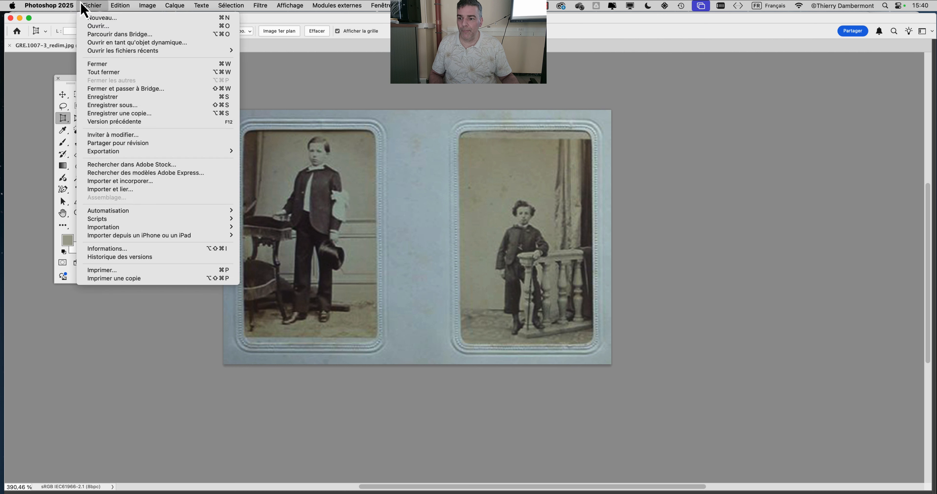
pyautogui.moveTo(122, 153)
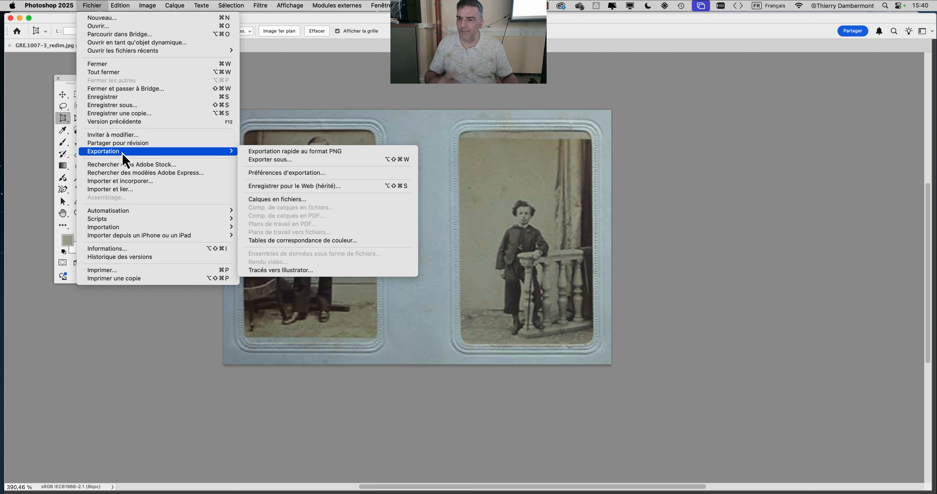
pyautogui.moveTo(140, 214)
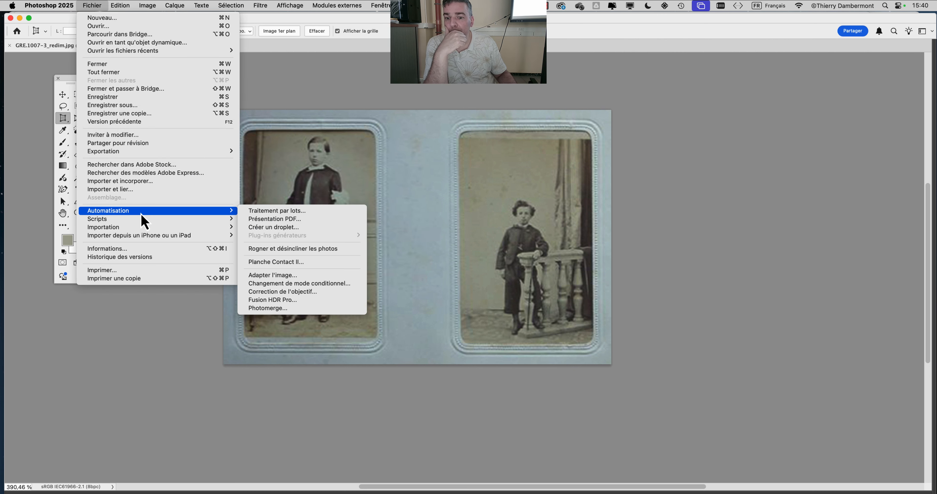
pyautogui.click(293, 250)
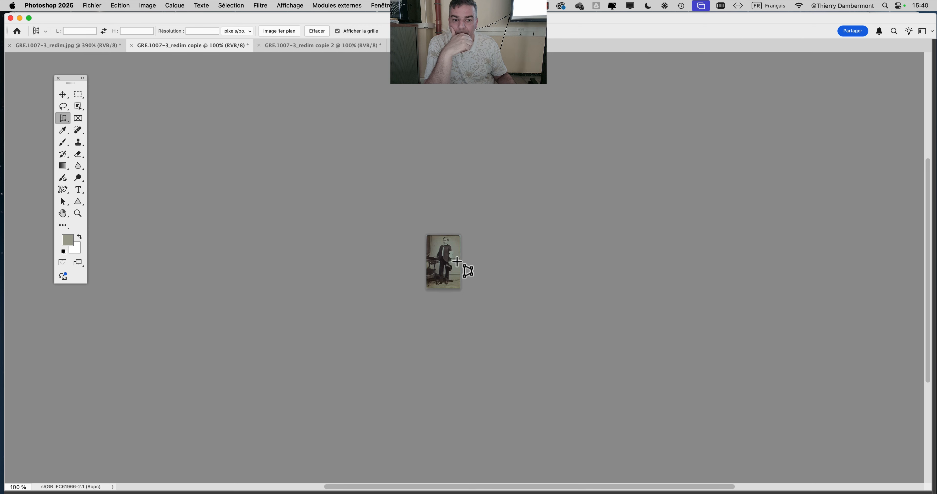
# - Examine the two extracted portraits at enlarged size and compare them with the cropped left page
pyautogui.click(299, 46)
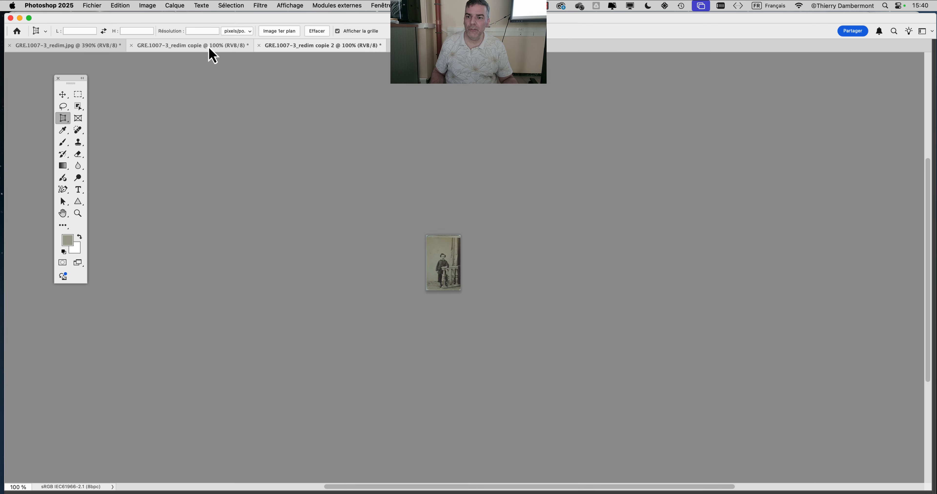
pyautogui.click(209, 49)
pyautogui.click(287, 51)
pyautogui.click(209, 51)
pyautogui.click(69, 51)
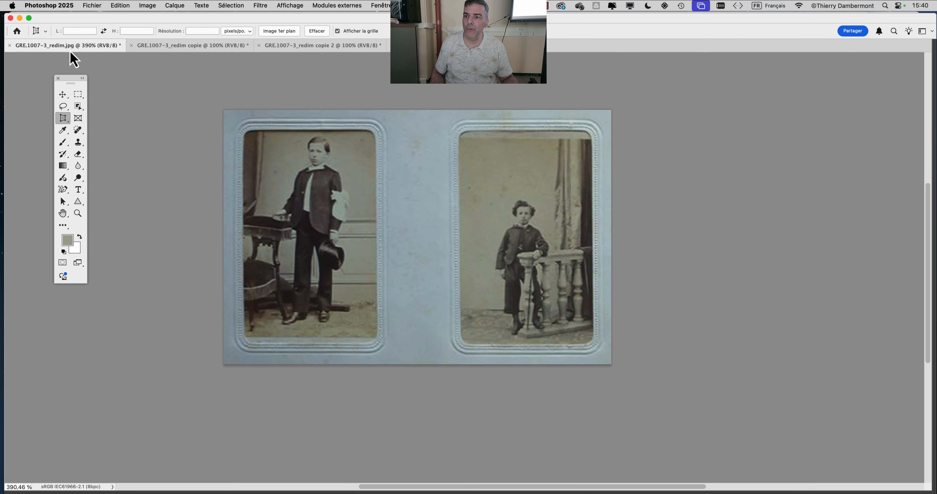
pyautogui.click(196, 46)
pyautogui.click(306, 46)
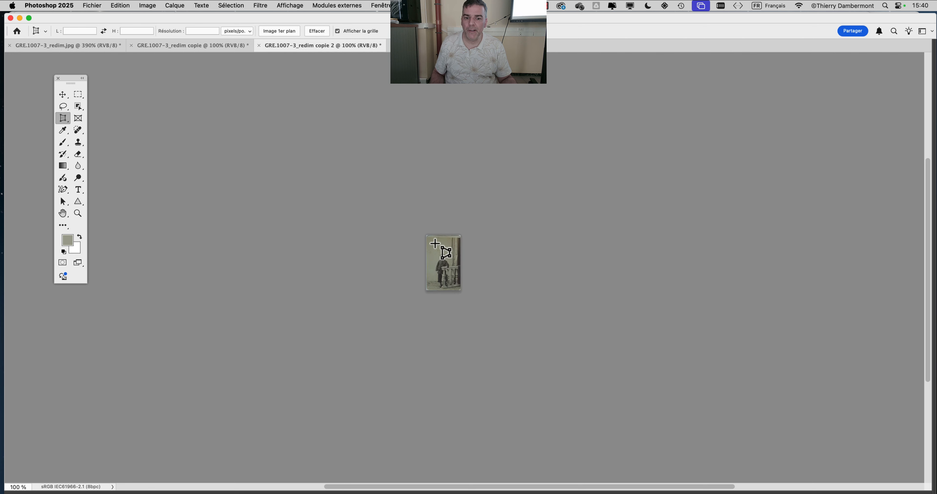
pyautogui.scroll(10, 436, 247)
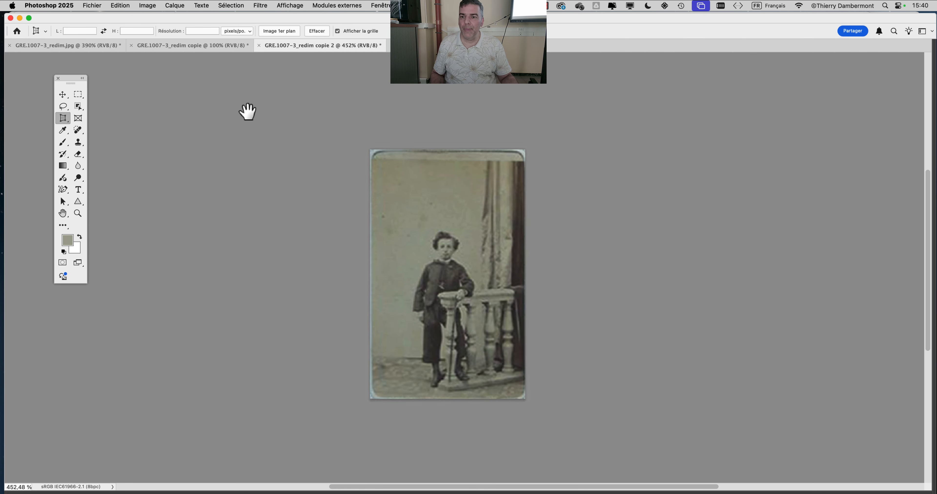
pyautogui.click(200, 48)
pyautogui.scroll(10, 476, 259)
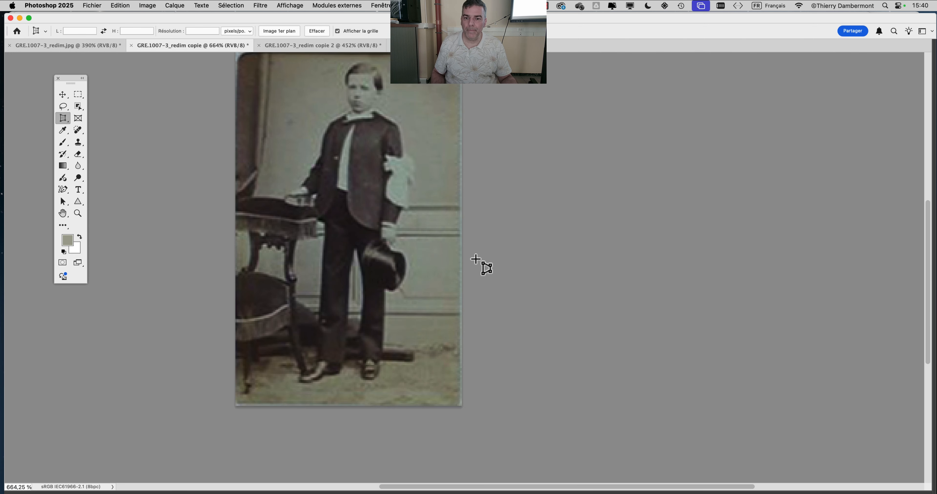
pyautogui.scroll(-2, 476, 260)
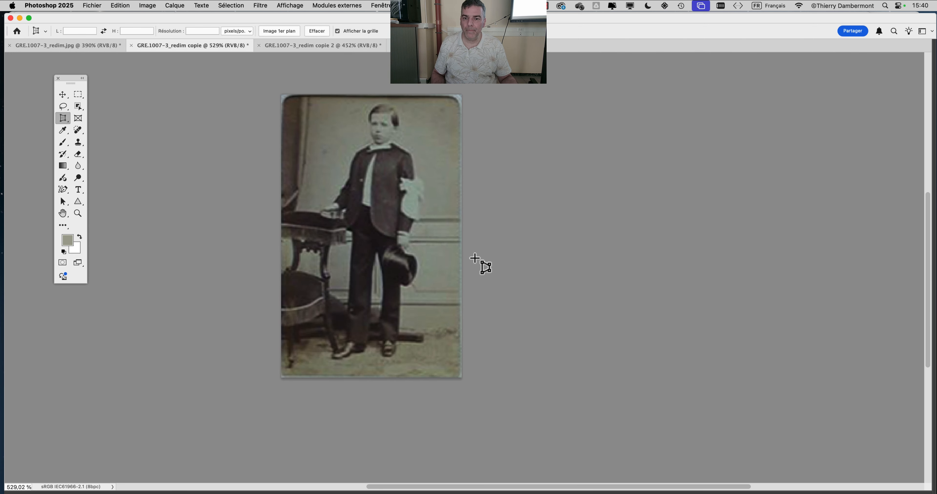
pyautogui.click(304, 49)
pyautogui.click(116, 49)
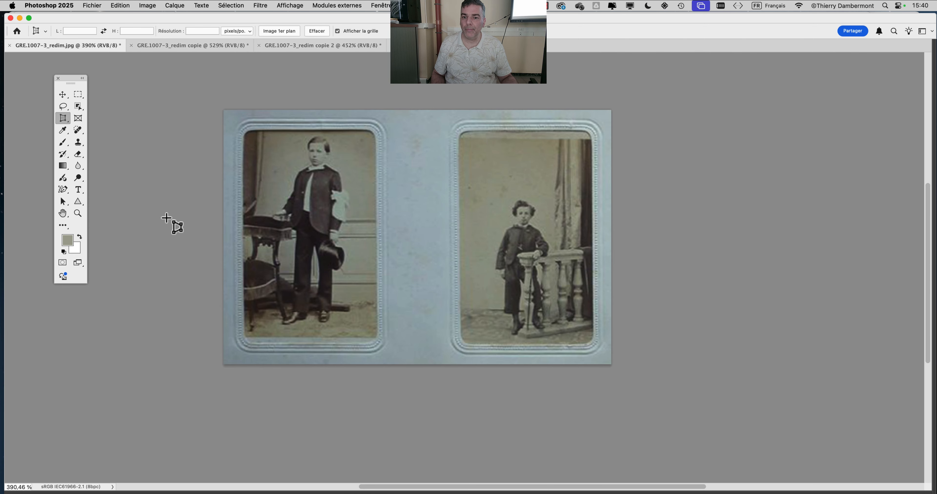
# - Revert the album photo to its saved version and perspective-crop it around the two portraits on the right page
pyautogui.click(92, 5)
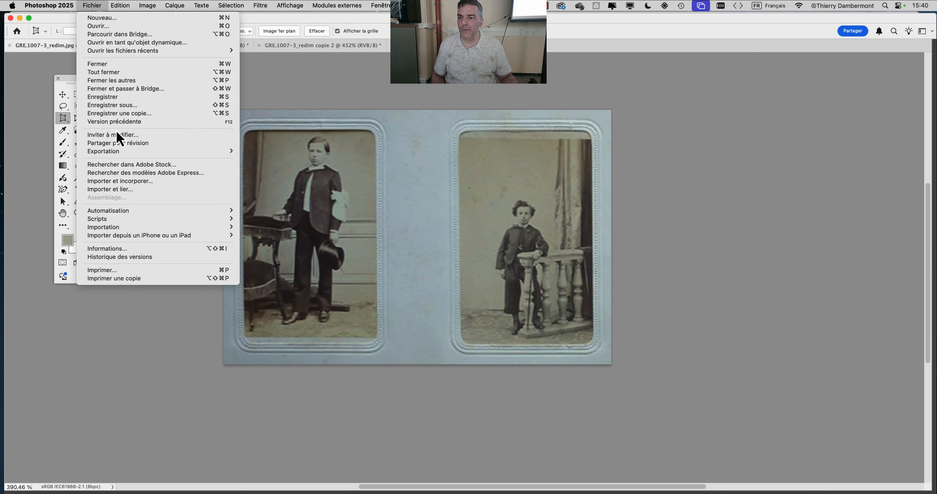
pyautogui.click(114, 122)
pyautogui.moveTo(592, 267); pyautogui.dragTo(376, 148)
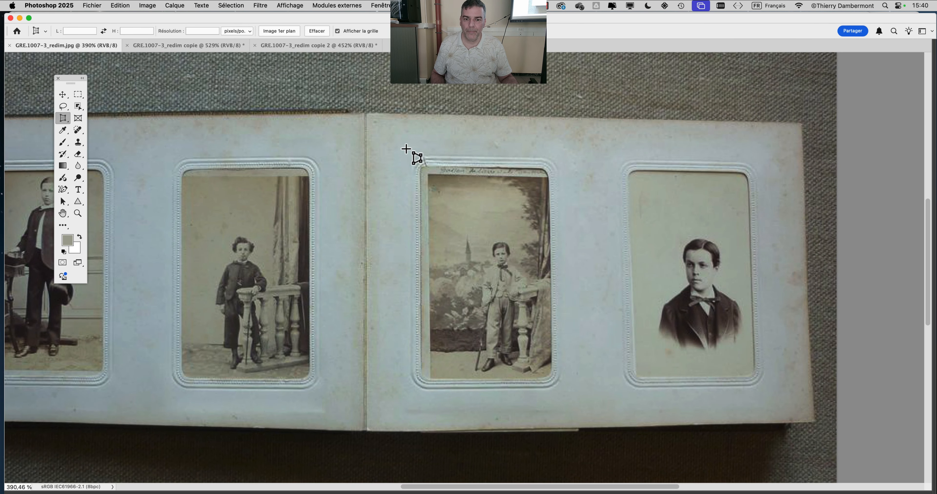
pyautogui.click(404, 147)
pyautogui.click(764, 155)
pyautogui.click(769, 235)
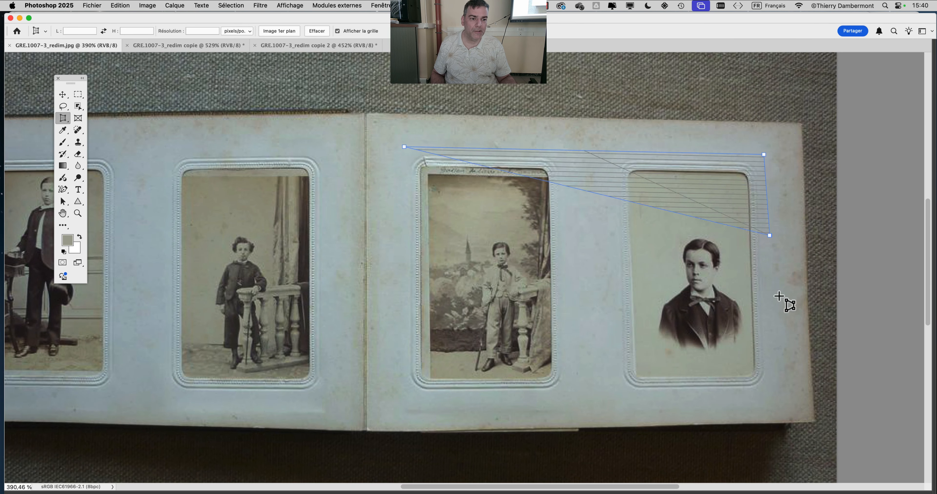
pyautogui.click(778, 401)
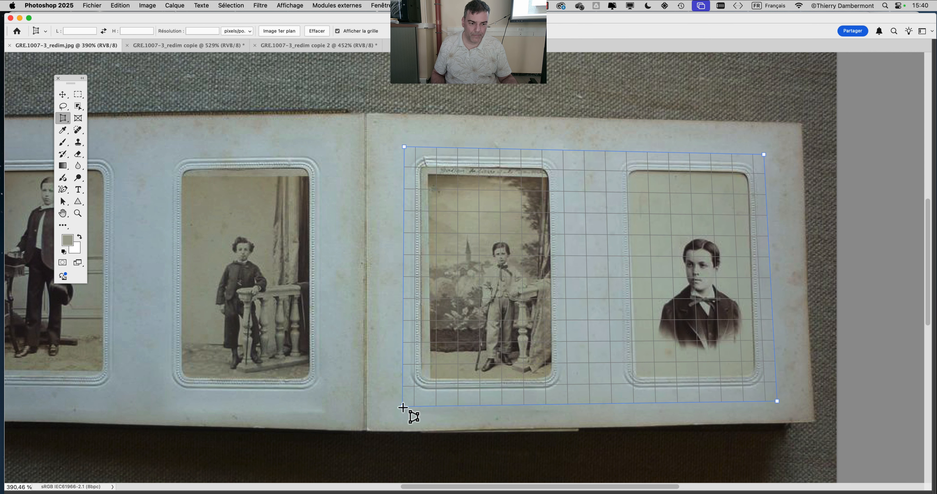
pyautogui.click(404, 406)
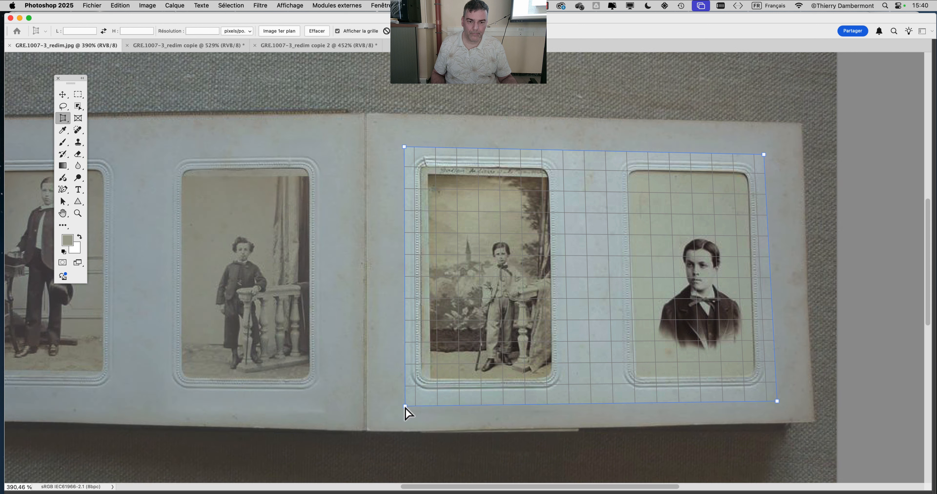
pyautogui.press('Return')
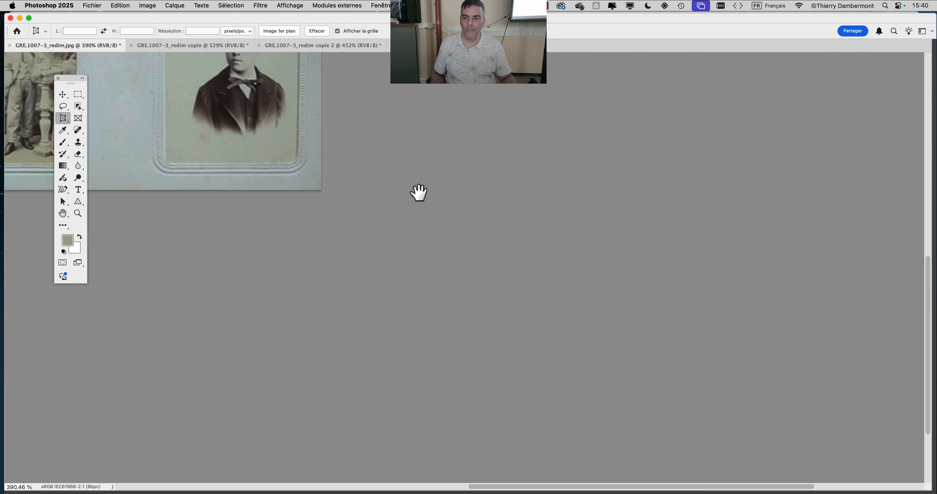
# - Extract the right page's two portraits into their own documents with Crop and Straighten Photos
pyautogui.click(96, 9)
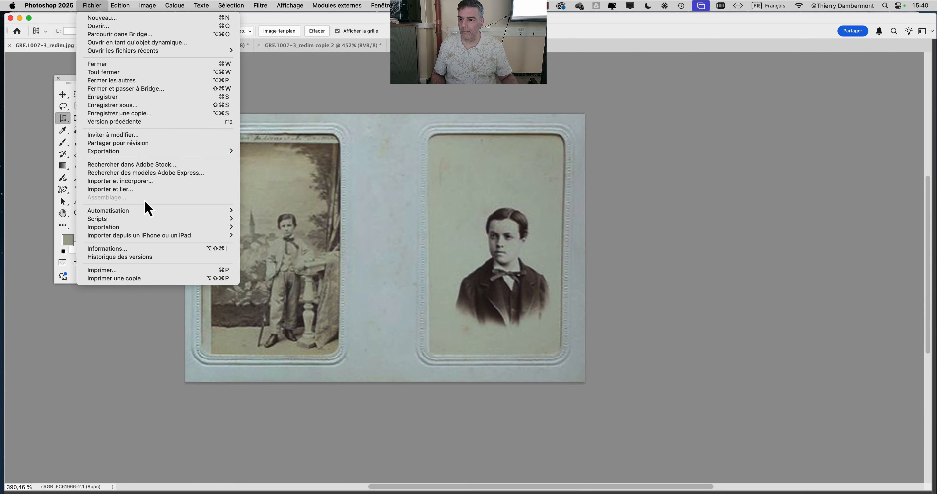
pyautogui.moveTo(121, 215)
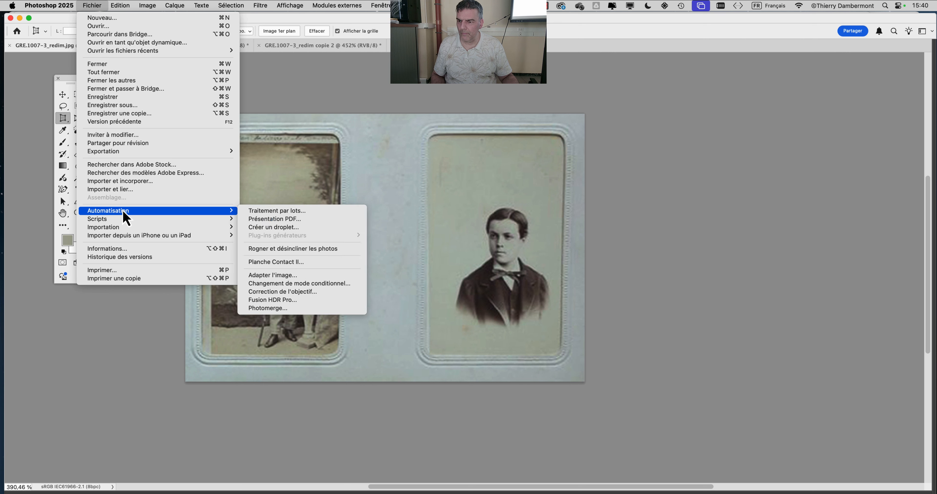
pyautogui.click(280, 250)
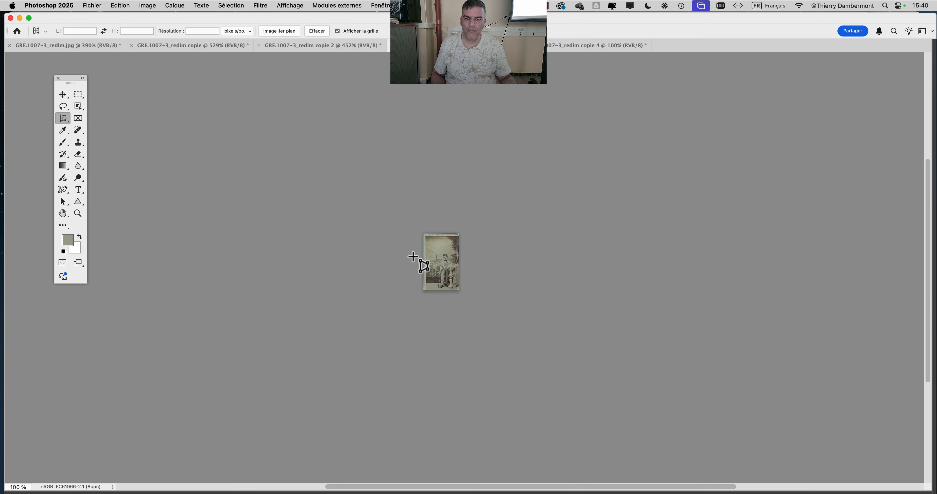
# - Examine the newly extracted right-page portraits enlarged, and review all the open copies against the cropped right page
pyautogui.scroll(5, 471, 255)
pyautogui.scroll(5, 471, 254)
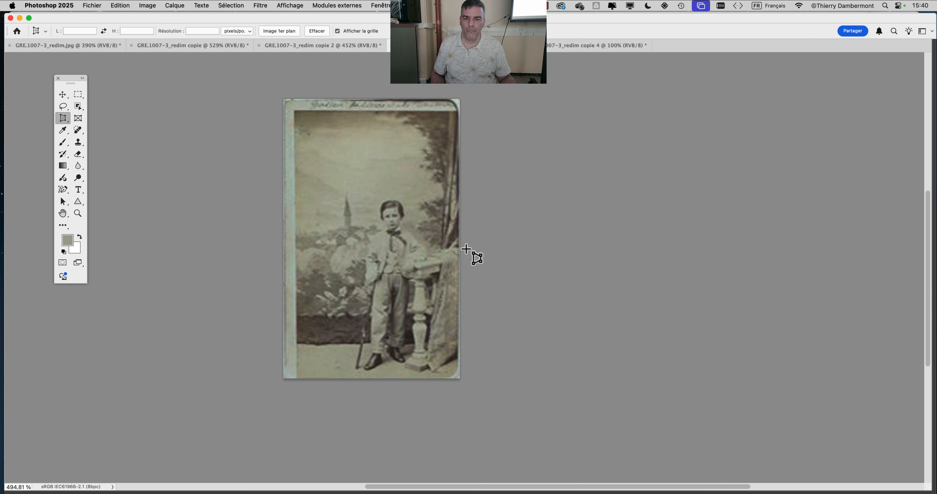
pyautogui.scroll(5, 466, 249)
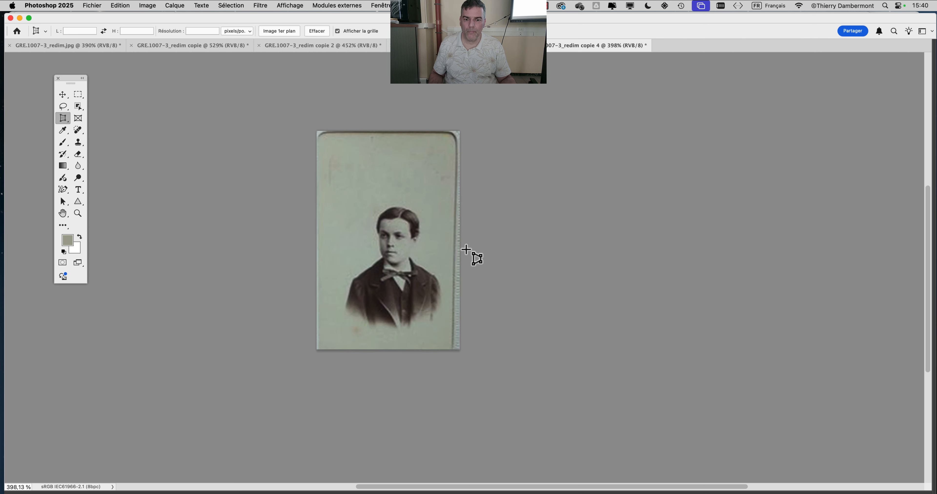
pyautogui.scroll(3, 466, 250)
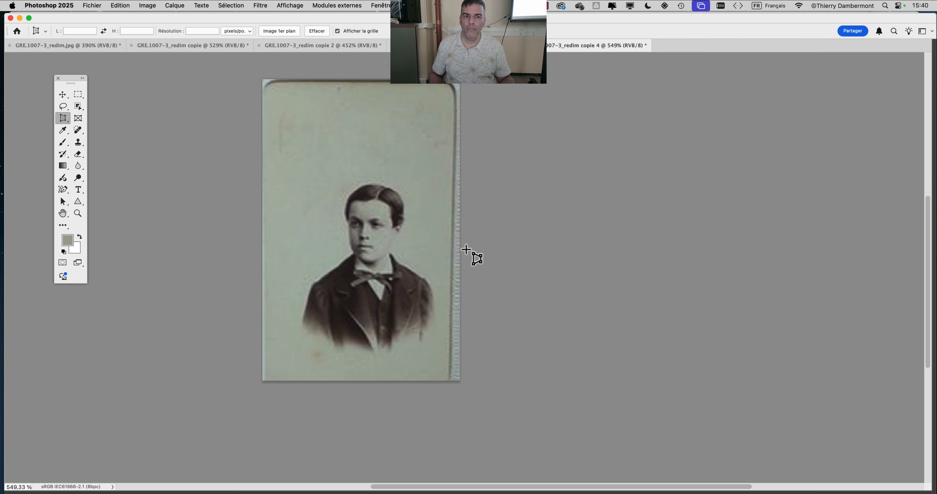
pyautogui.moveTo(421, 211); pyautogui.dragTo(493, 235)
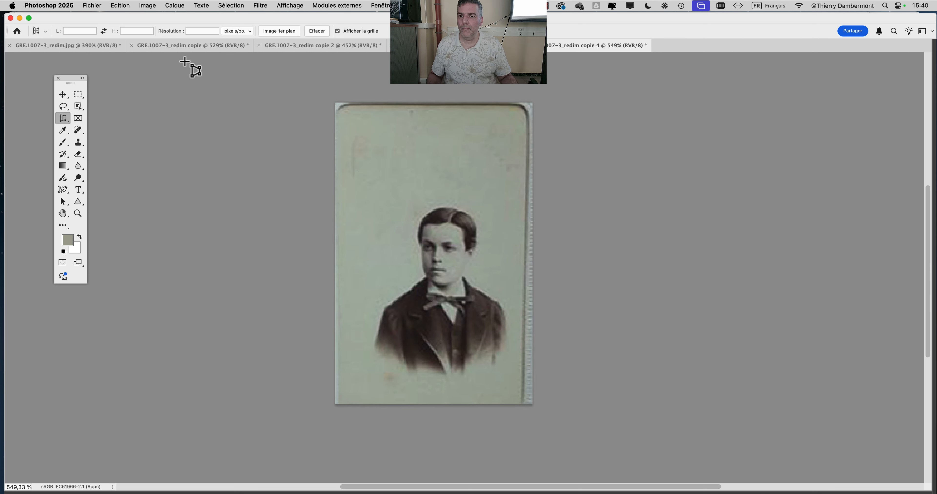
pyautogui.click(81, 47)
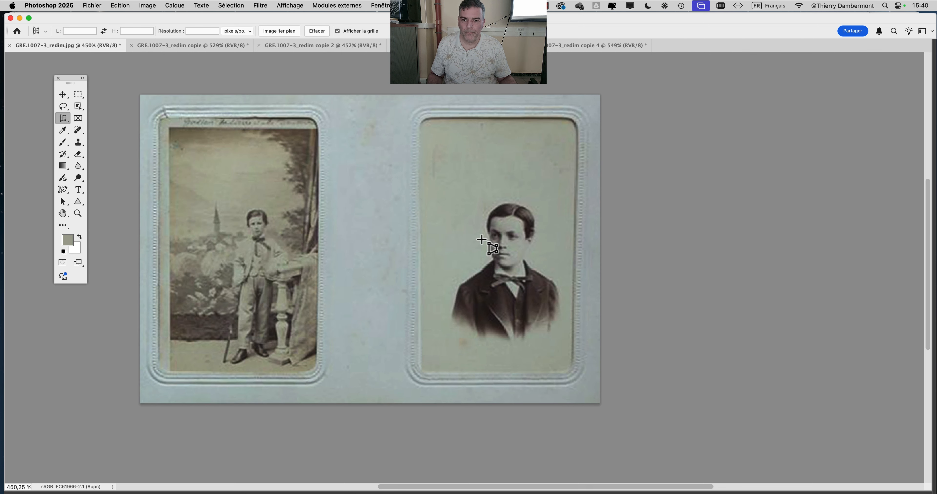
pyautogui.hotkey('ctrl', 'Tab')
pyautogui.hotkey('ctrl', 'Tab')
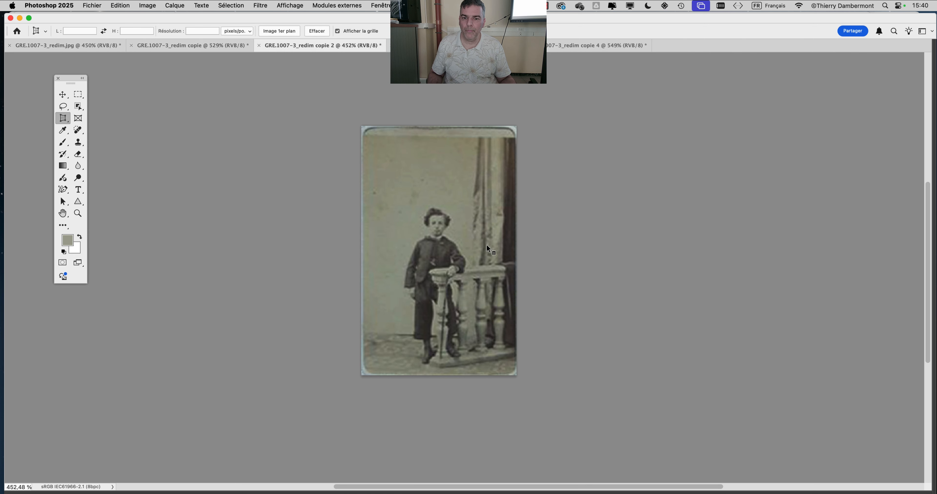
pyautogui.hotkey('ctrl', 'Tab')
pyautogui.hotkey('ctrl', 'Tab')
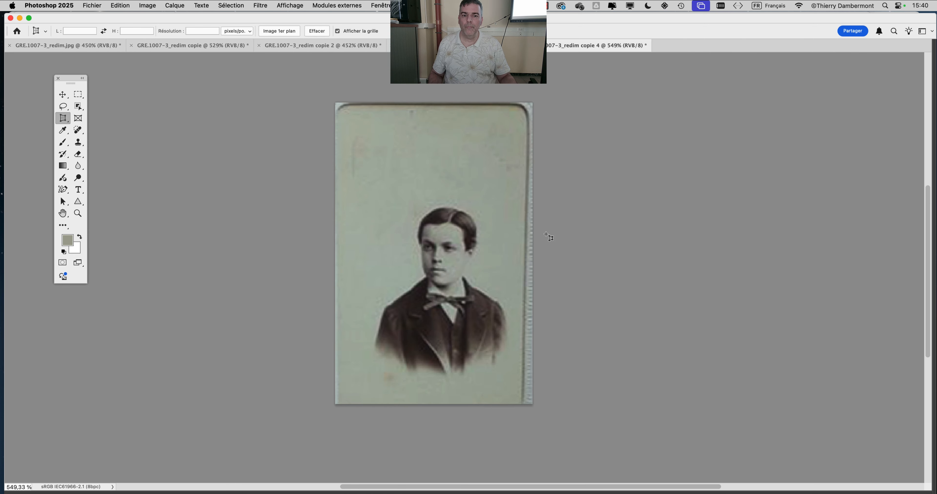
pyautogui.scroll(-2, 545, 234)
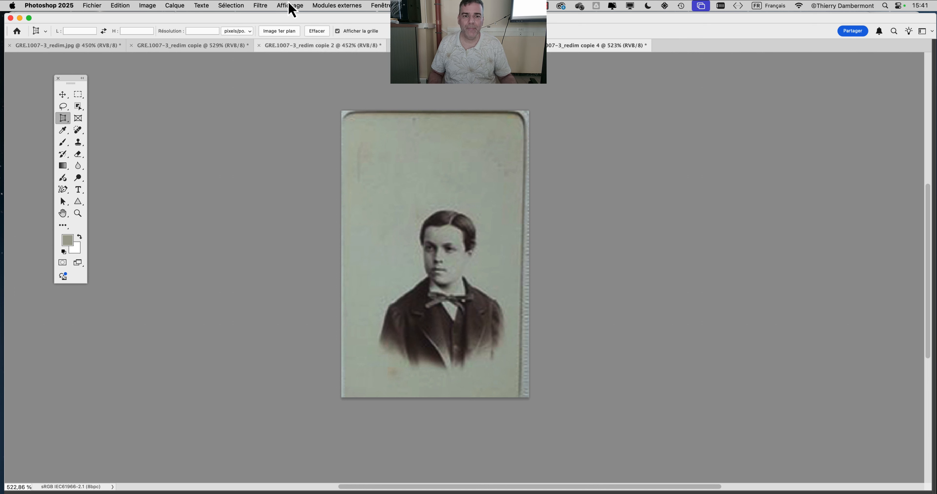
pyautogui.click(395, 46)
pyautogui.click(208, 47)
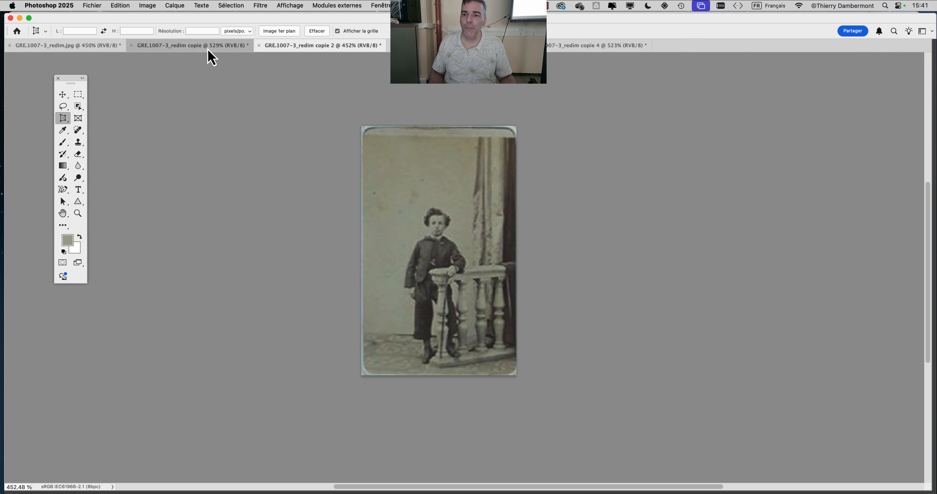